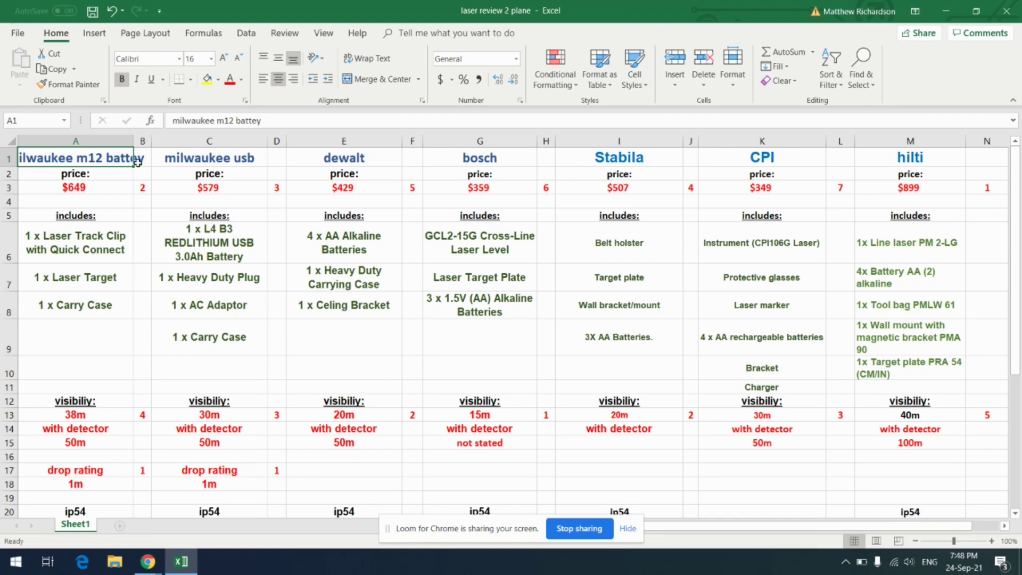
- Switch to Chrome to compare the Milwaukee M12CPL-0C and L4CPL-301C laser product pages, and return to the Excel comparison sheet
{"action": "key", "text": "alt+Tab"}
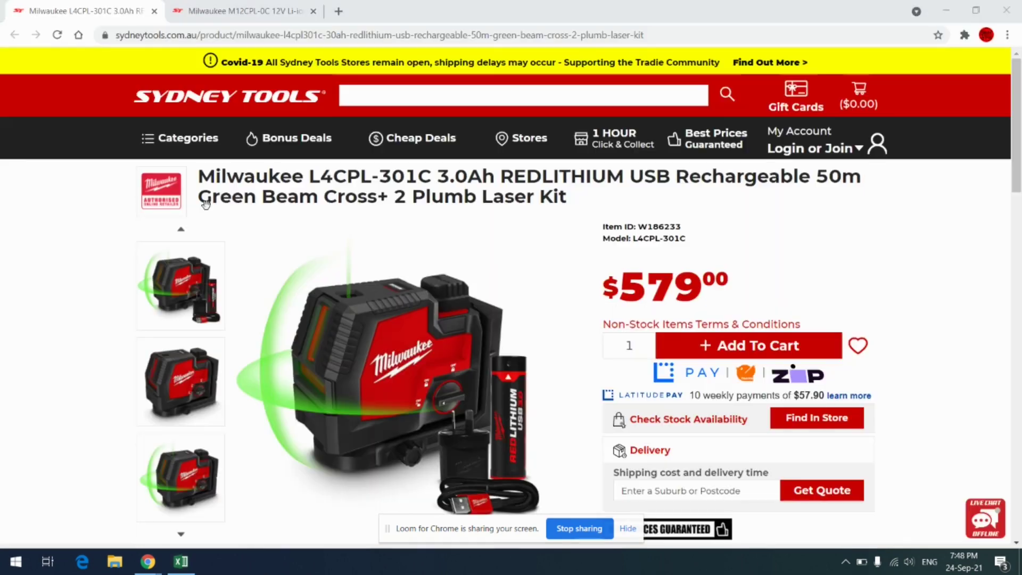
{"action": "left_click", "coordinate": [218, 12]}
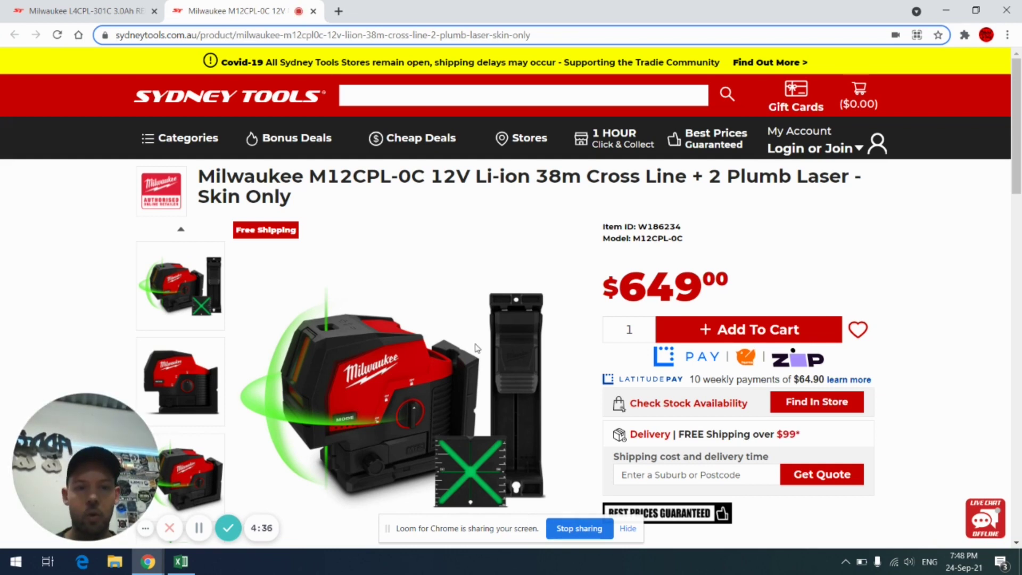
{"action": "left_click", "coordinate": [83, 4]}
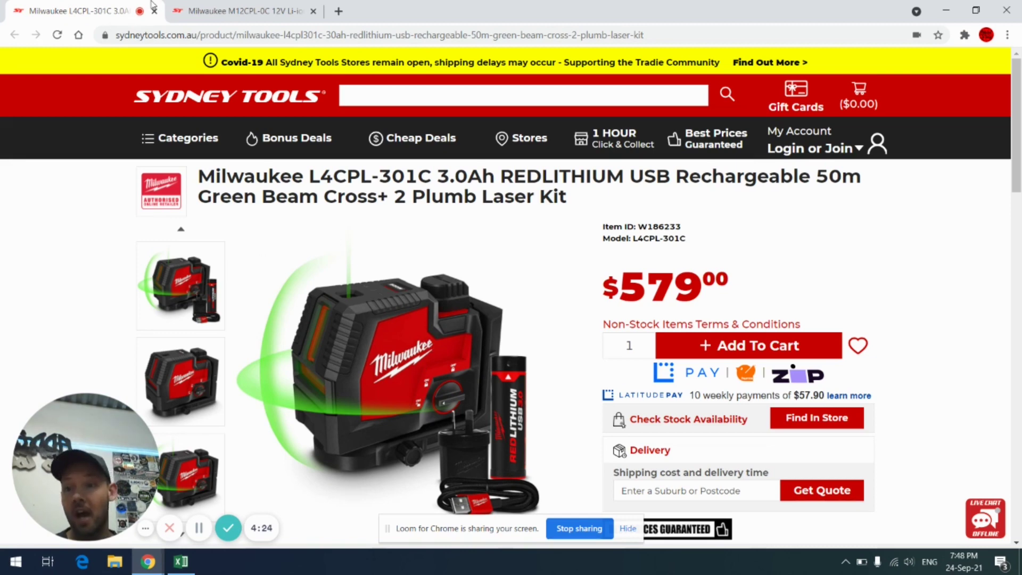
{"action": "left_click", "coordinate": [205, 12]}
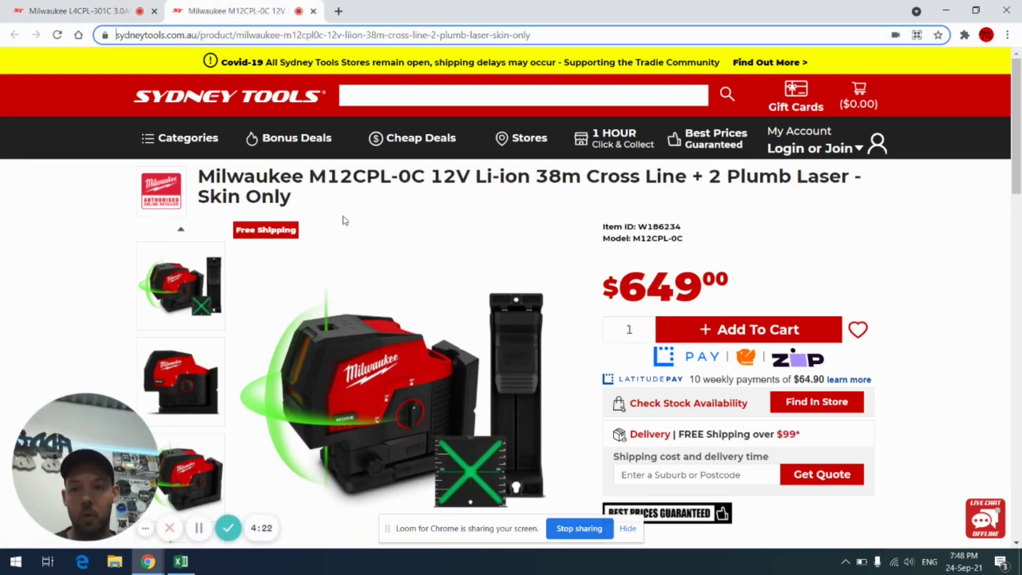
{"action": "left_click", "coordinate": [28, 11]}
{"action": "key", "text": "alt+Tab"}
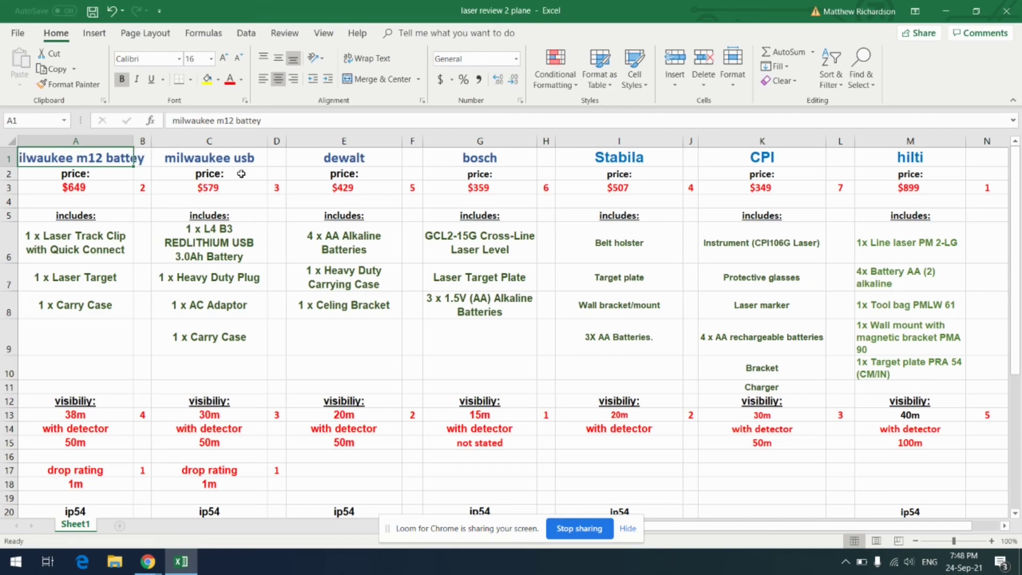
- Switch to the Chrome window showing the DeWalt DW089CG-XJ green beam laser level kit
{"action": "key", "text": "alt+Tab"}
{"action": "key", "text": "Tab"}
{"action": "key", "text": "Tab"}
{"action": "key", "text": "Tab"}
{"action": "key", "text": "Tab"}
{"action": "key", "text": "Tab"}
{"action": "key", "text": "Tab"}
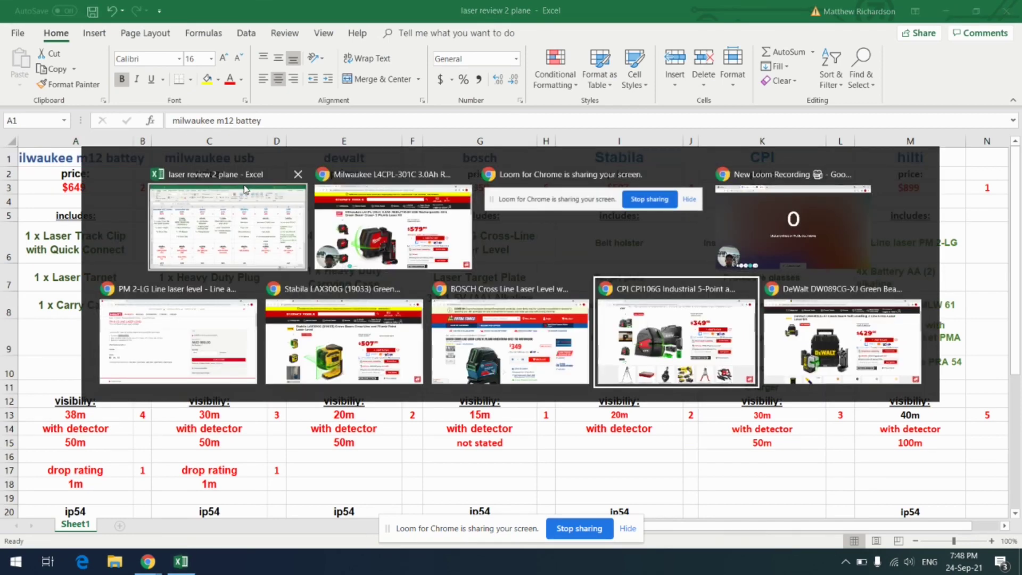
{"action": "key", "text": "Tab"}
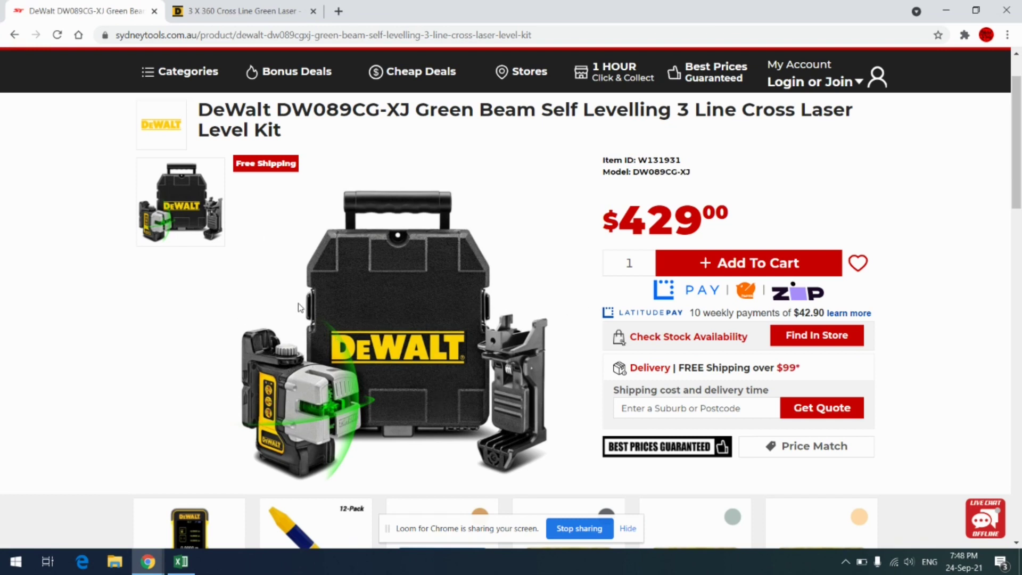
- Switch to the Total Tools window for the Bosch GCL2-15G cross line laser and look over its listing
{"action": "key", "text": "alt+Tab"}
{"action": "key", "text": "Tab"}
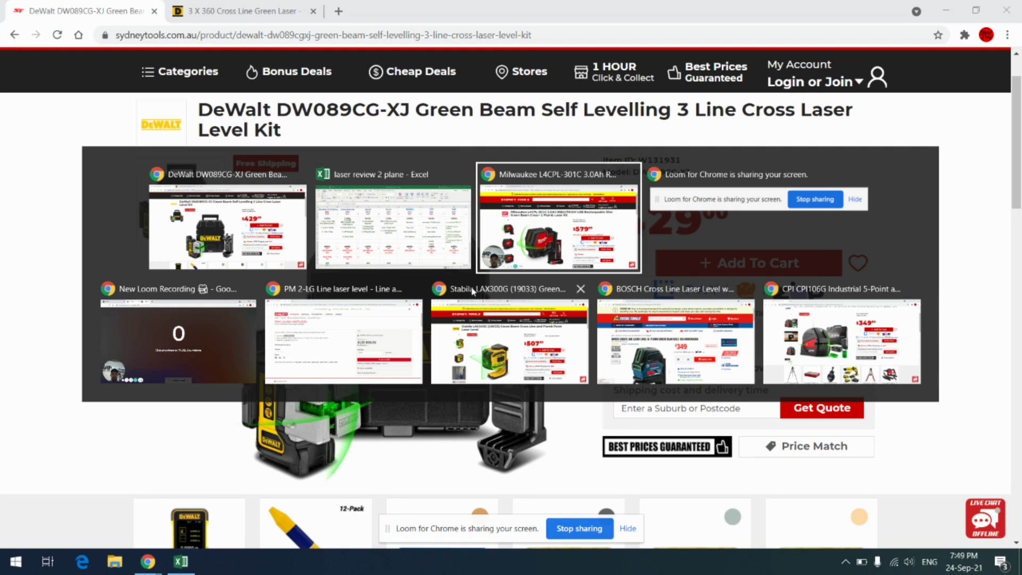
{"action": "key", "text": "Tab"}
{"action": "key", "text": "Tab"}
{"action": "key", "text": "Tab"}
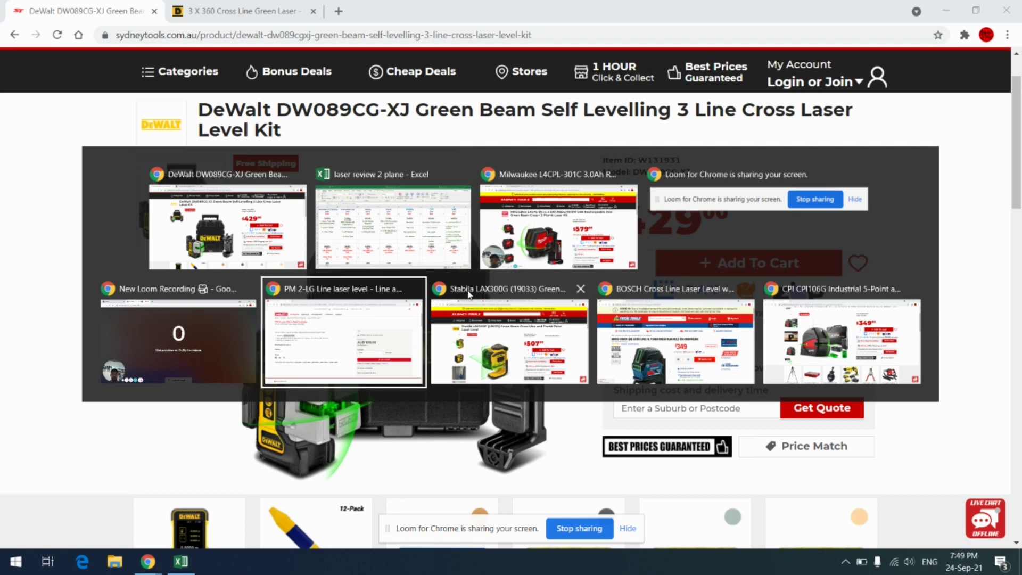
{"action": "key", "text": "Tab"}
{"action": "key", "text": "Tab"}
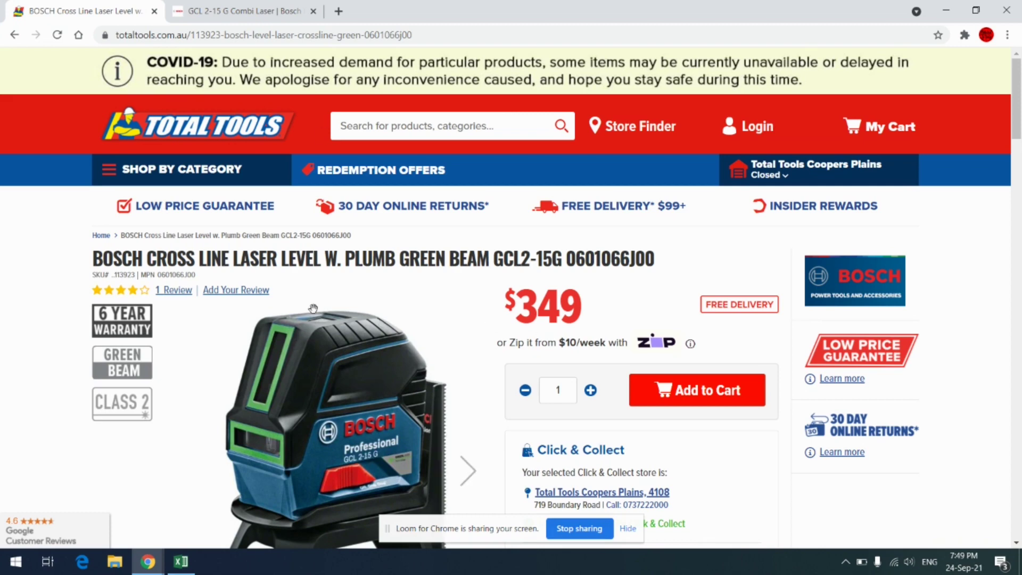
{"action": "scroll", "coordinate": [549, 356], "scroll_direction": "down", "scroll_amount": 5}
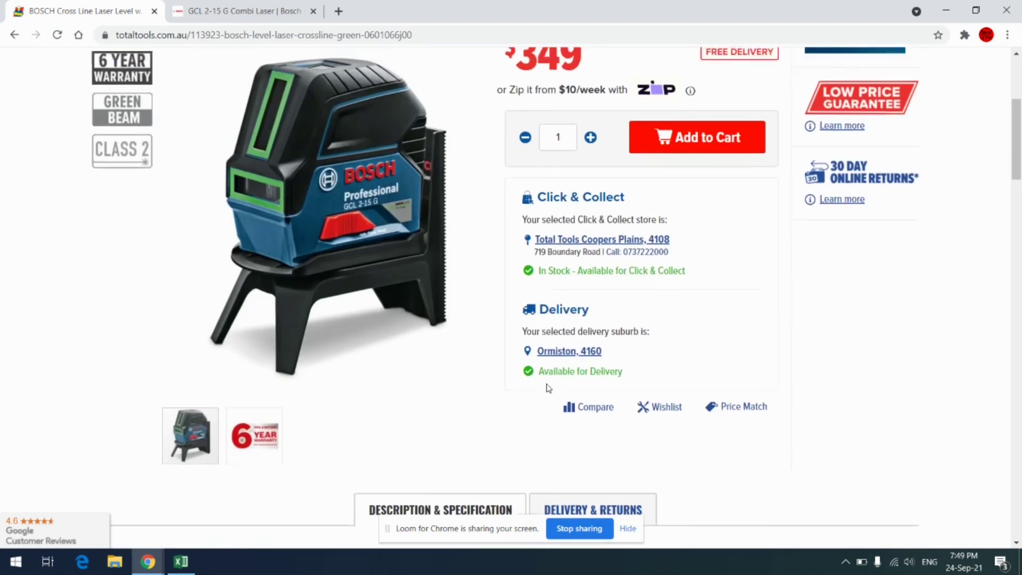
{"action": "scroll", "coordinate": [548, 387], "scroll_direction": "up", "scroll_amount": 4}
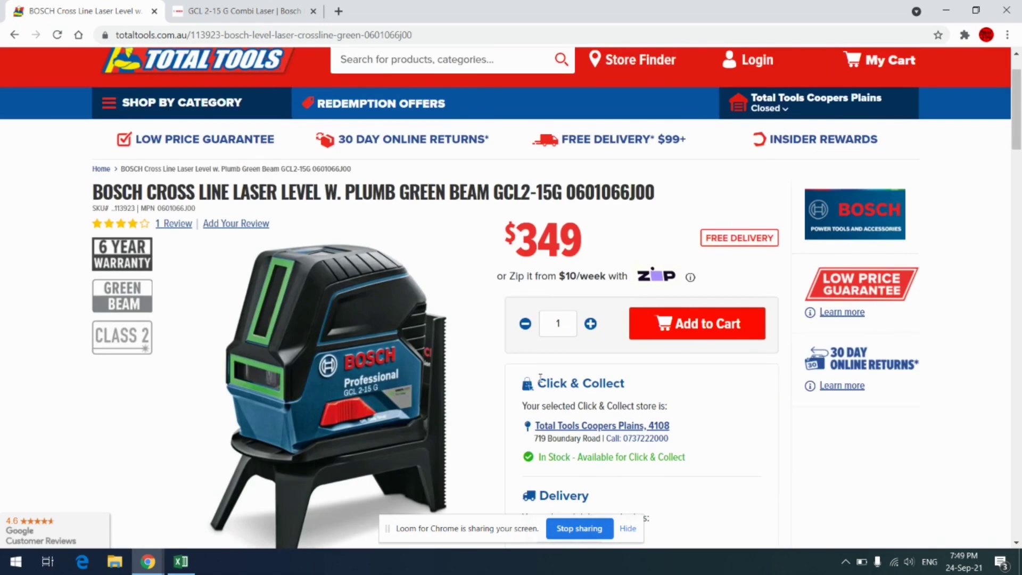
- View Bosch's own GCL 2-15 G Professional product page and return to the Excel comparison sheet
{"action": "left_click", "coordinate": [231, 13]}
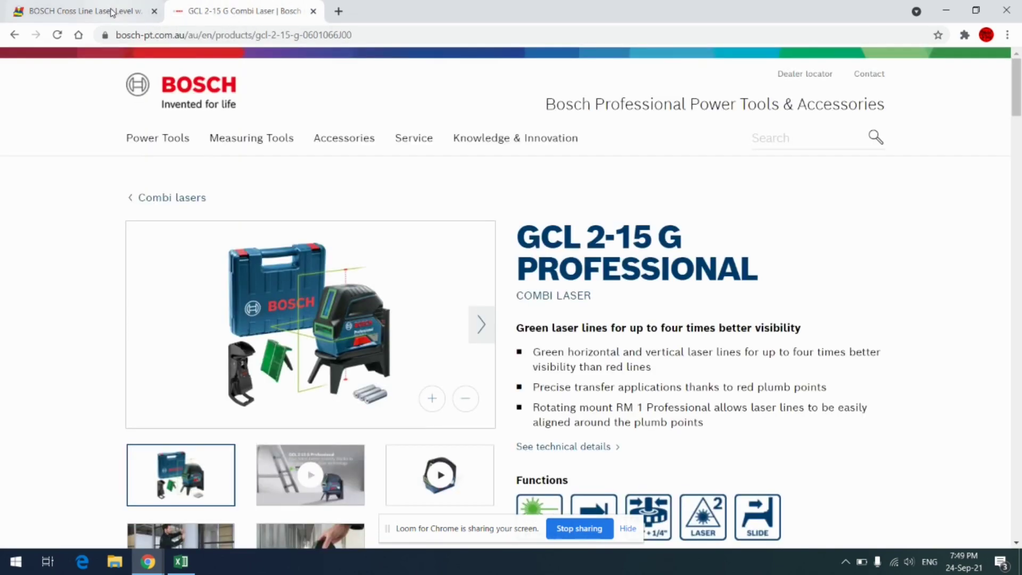
{"action": "left_click", "coordinate": [112, 11]}
{"action": "key", "text": "alt+Tab"}
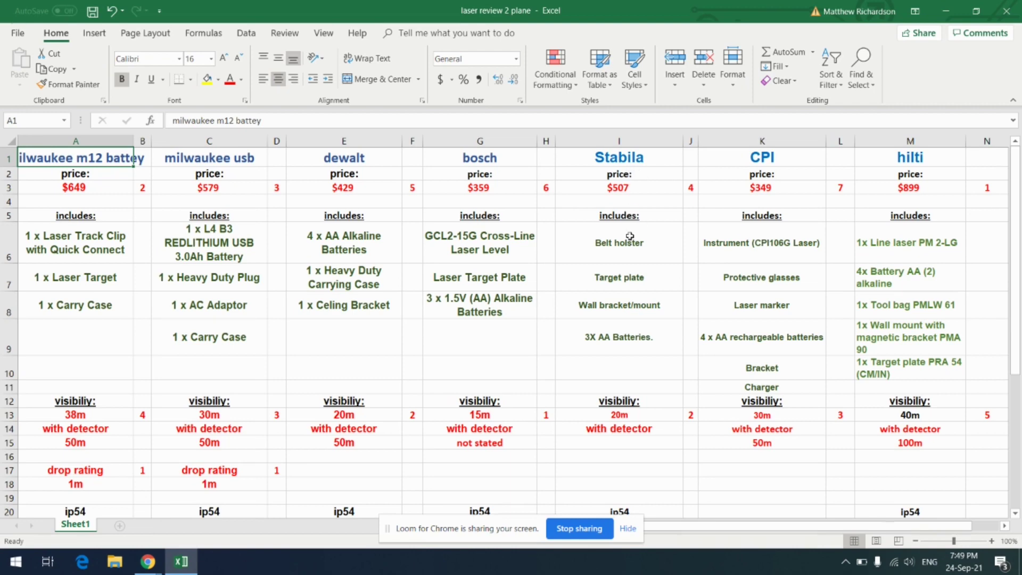
- Switch to the Chrome window showing the Stabila LAX300G cross line and plumb point laser level
{"action": "key", "text": "alt+Tab"}
{"action": "key", "text": "alt+Tab"}
{"action": "key", "text": "alt+Tab"}
{"action": "key", "text": "alt+Tab"}
{"action": "key", "text": "alt+Tab"}
{"action": "key", "text": "alt+Tab"}
{"action": "key", "text": "alt+Tab"}
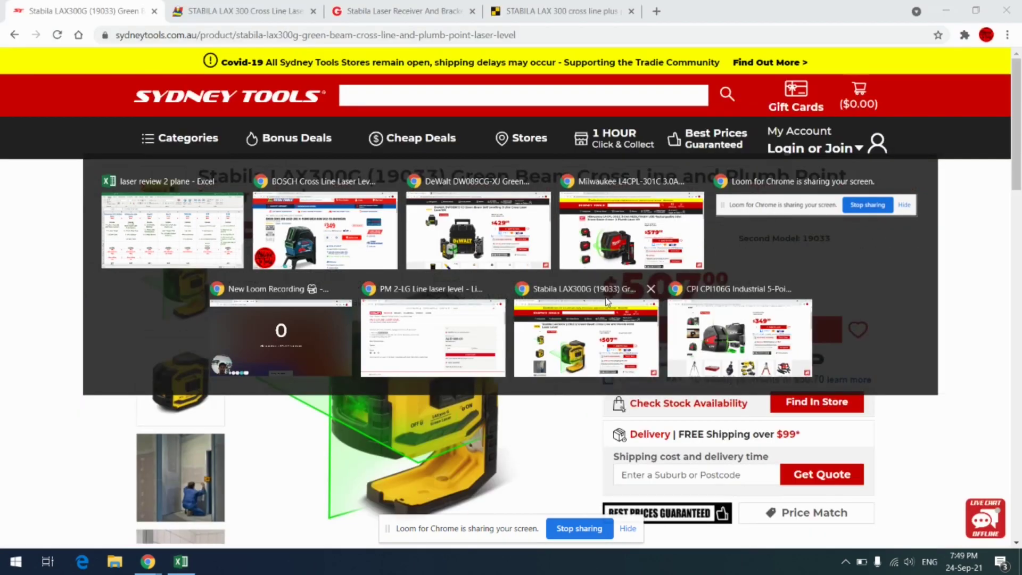
{"action": "left_click", "coordinate": [606, 301]}
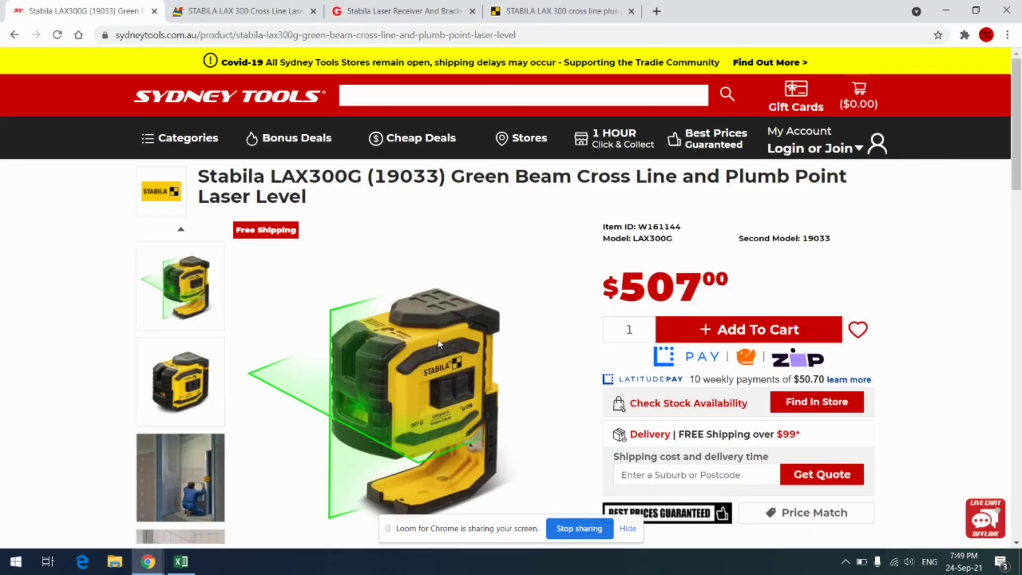
- Look over the Stabila LAX300G listing and return to the Excel comparison sheet
{"action": "scroll", "coordinate": [514, 371], "scroll_direction": "down", "scroll_amount": 3}
{"action": "scroll", "coordinate": [568, 418], "scroll_direction": "up", "scroll_amount": 3}
{"action": "scroll", "coordinate": [489, 318], "scroll_direction": "down", "scroll_amount": 1}
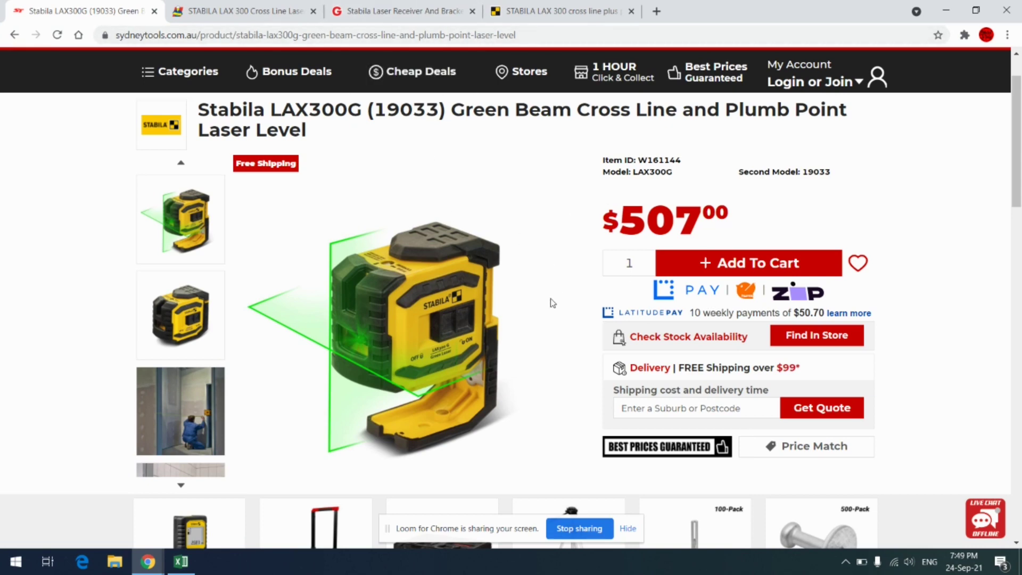
{"action": "key", "text": "alt+Tab"}
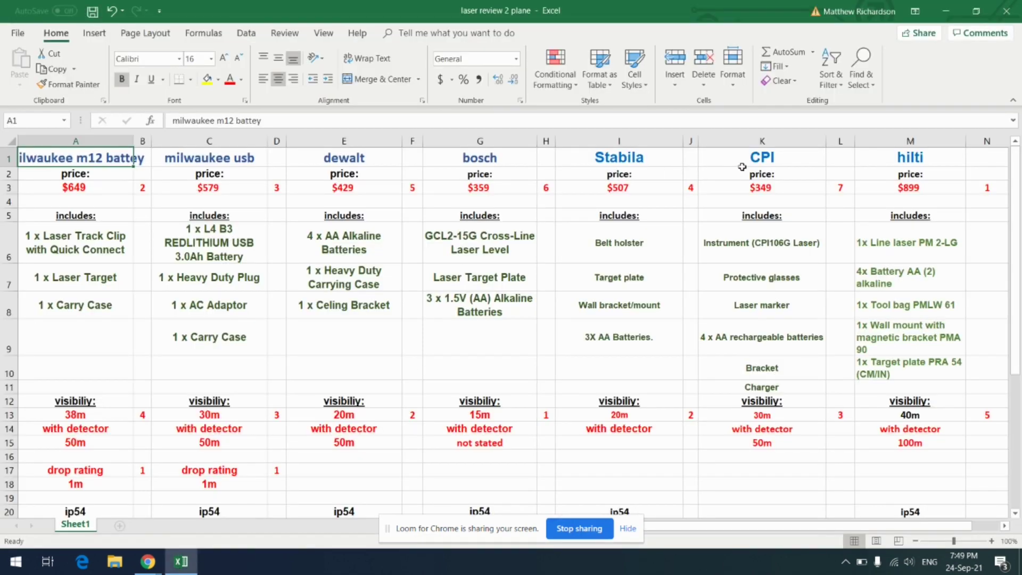
- Switch to the Chrome window showing the CPI CPI106G 5-point and cross green beam laser kit
{"action": "key", "text": "alt+Tab"}
{"action": "key", "text": "alt+Tab"}
{"action": "key", "text": "alt+Tab"}
{"action": "key", "text": "alt+Tab"}
{"action": "key", "text": "alt+Tab"}
{"action": "key", "text": "alt+Tab"}
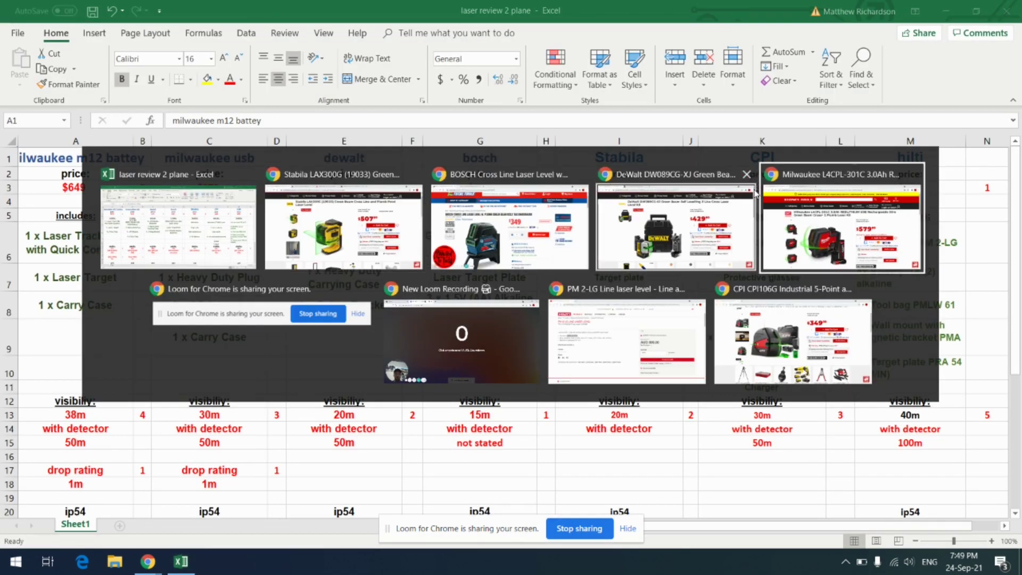
{"action": "key", "text": "alt+Tab"}
{"action": "key", "text": "alt+Tab"}
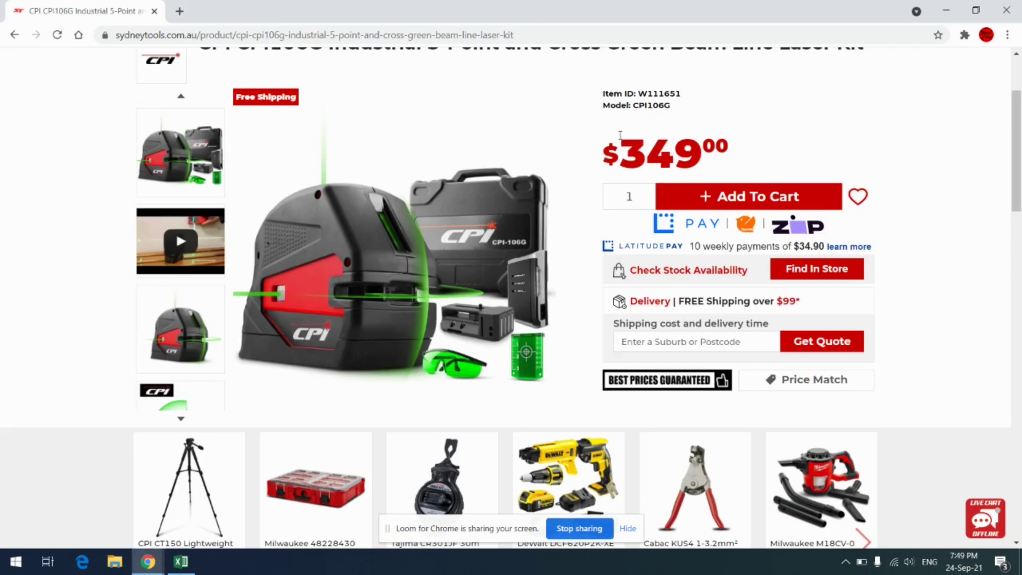
- Look over the CPI106G listing's title, kit photos and price, and return to the Excel comparison sheet
{"action": "scroll", "coordinate": [590, 282], "scroll_direction": "up", "scroll_amount": 3}
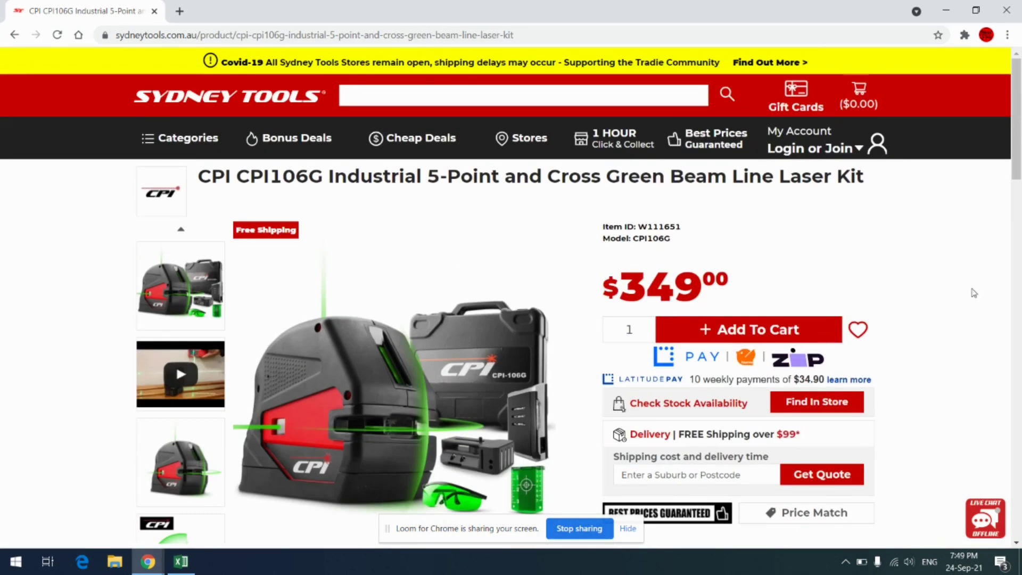
{"action": "scroll", "coordinate": [283, 429], "scroll_direction": "down", "scroll_amount": 3}
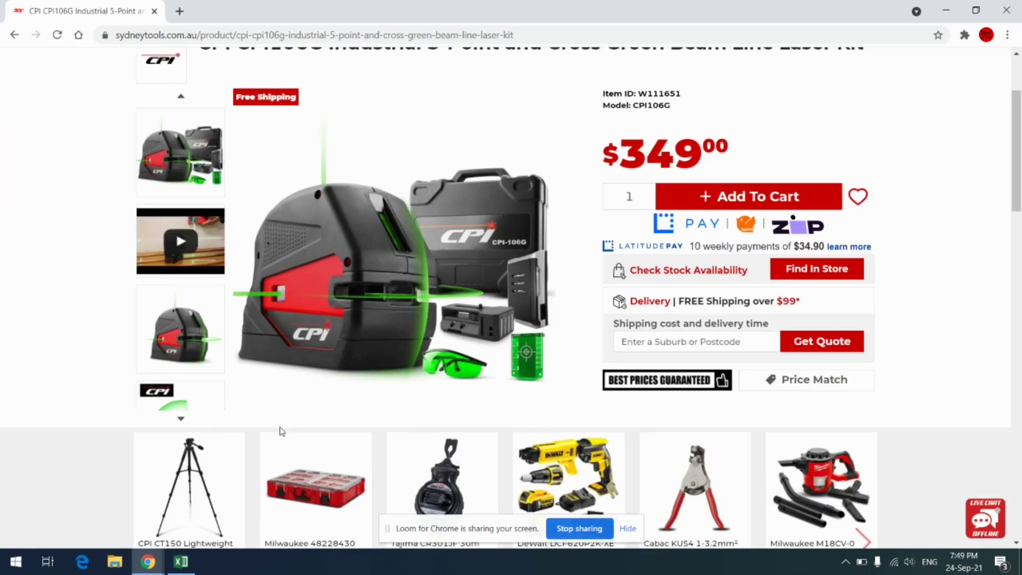
{"action": "scroll", "coordinate": [552, 408], "scroll_direction": "up", "scroll_amount": 3}
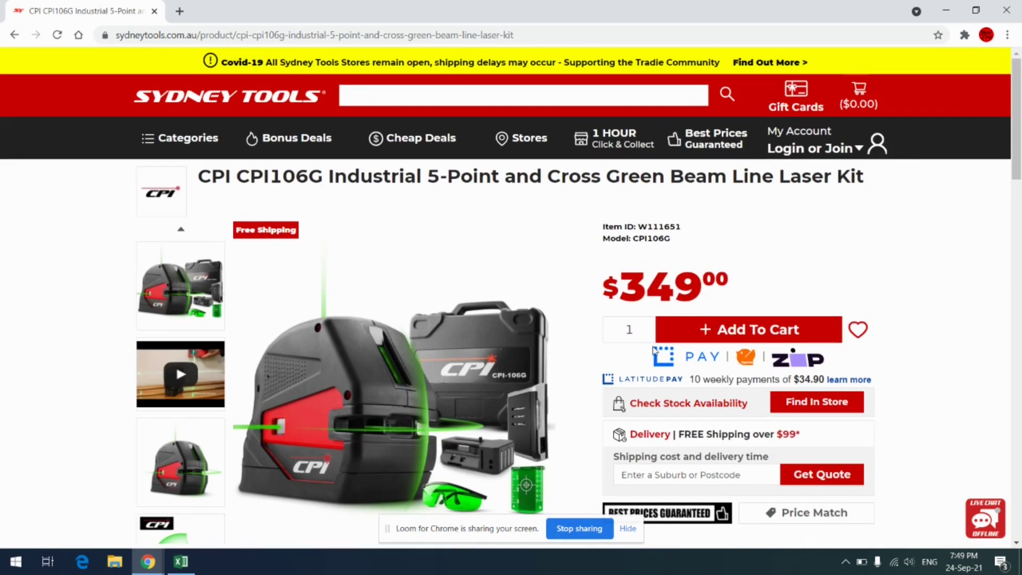
{"action": "key", "text": "alt"}
{"action": "key", "text": "alt+Tab"}
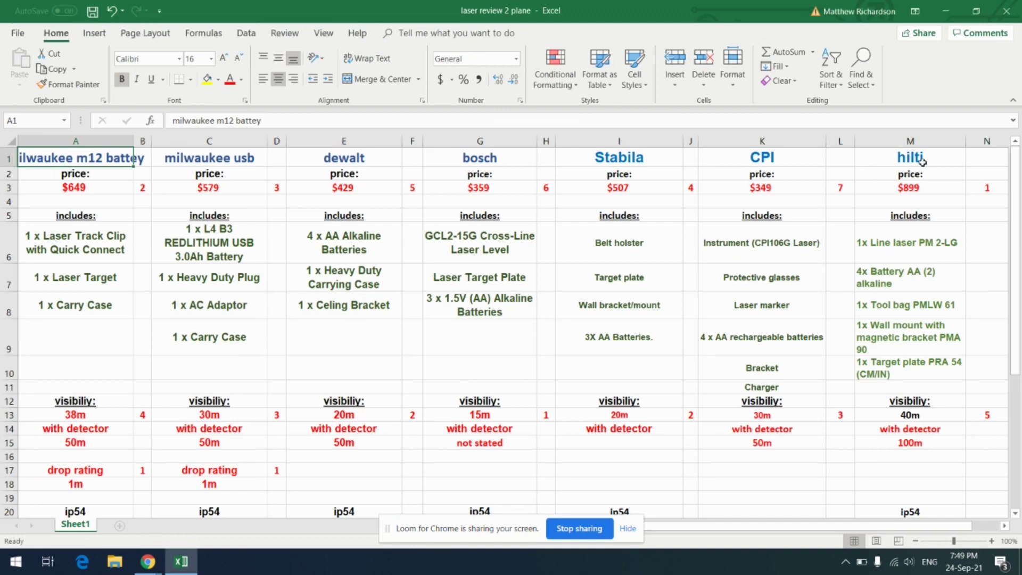
- Select the hilti heading, view the Hilti PM 2-LG line laser page in Chrome, and return to the Excel sheet
{"action": "left_click", "coordinate": [922, 161]}
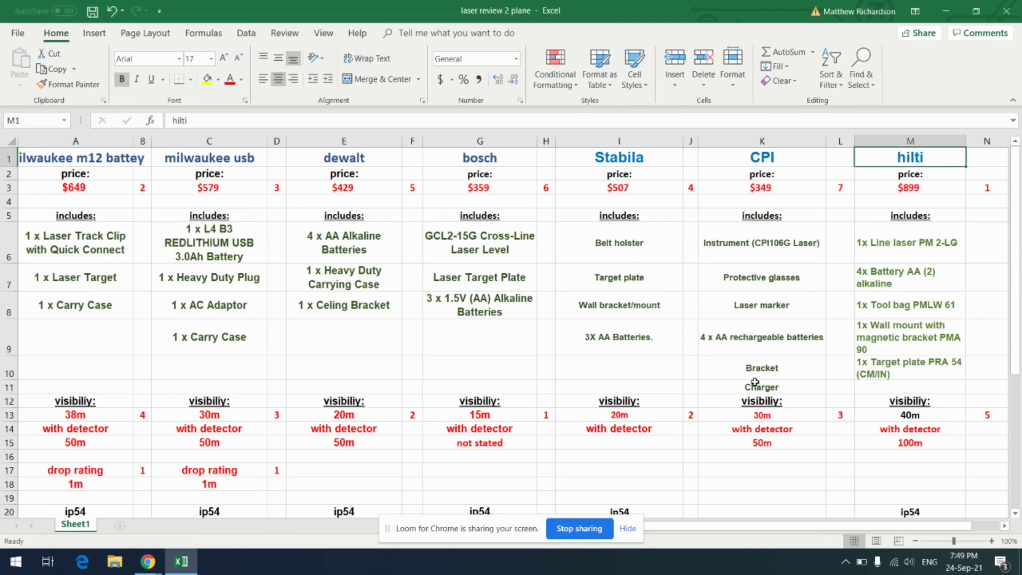
{"action": "key", "text": "alt+Tab"}
{"action": "key", "text": "alt+Tab"}
{"action": "key", "text": "alt+Tab"}
{"action": "key", "text": "alt+Tab"}
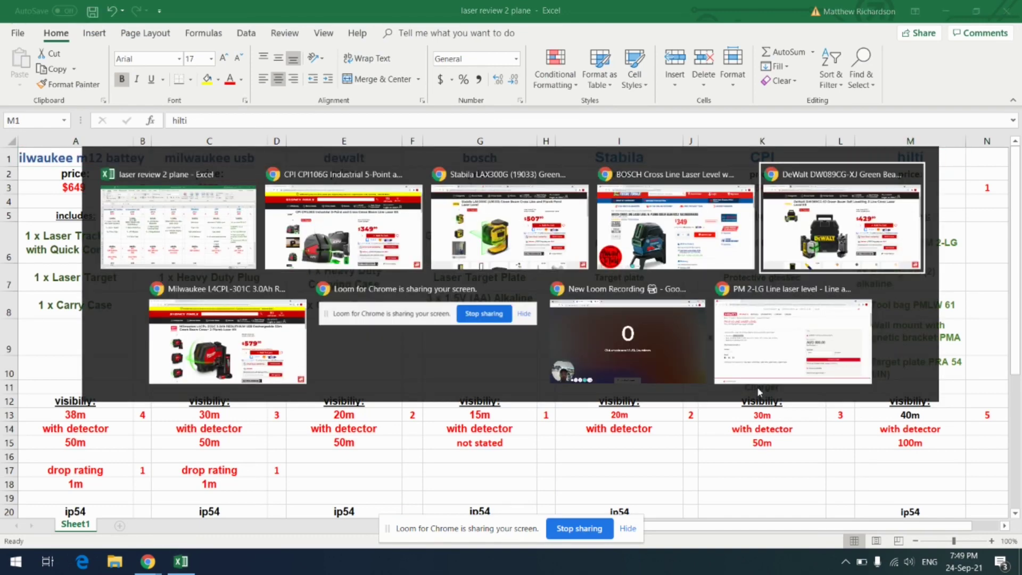
{"action": "key", "text": "alt+Tab"}
{"action": "key", "text": "alt+Tab"}
{"action": "key", "text": "alt+Tab"}
{"action": "key", "text": "alt+Tab"}
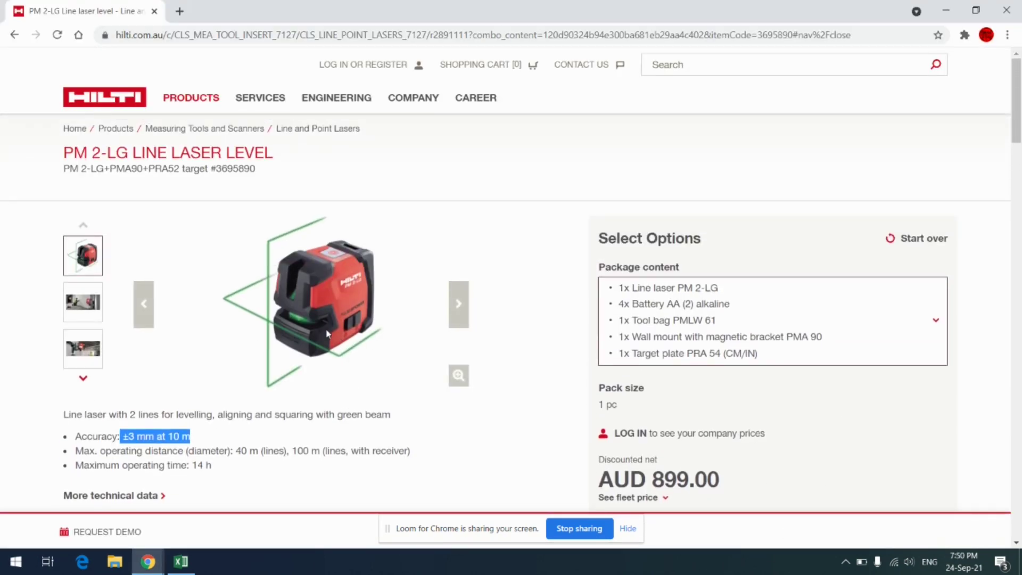
{"action": "key", "text": "alt+Tab"}
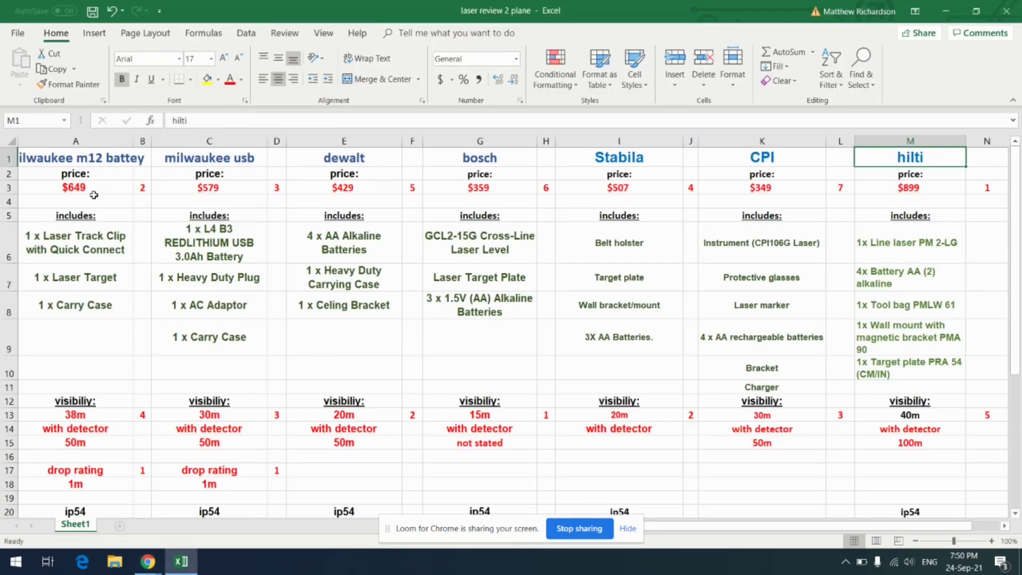
- Examine the lasers' prices and price rankings across row 3, ending on the includes heading of the Milwaukee M12 column
{"action": "left_click", "coordinate": [93, 192]}
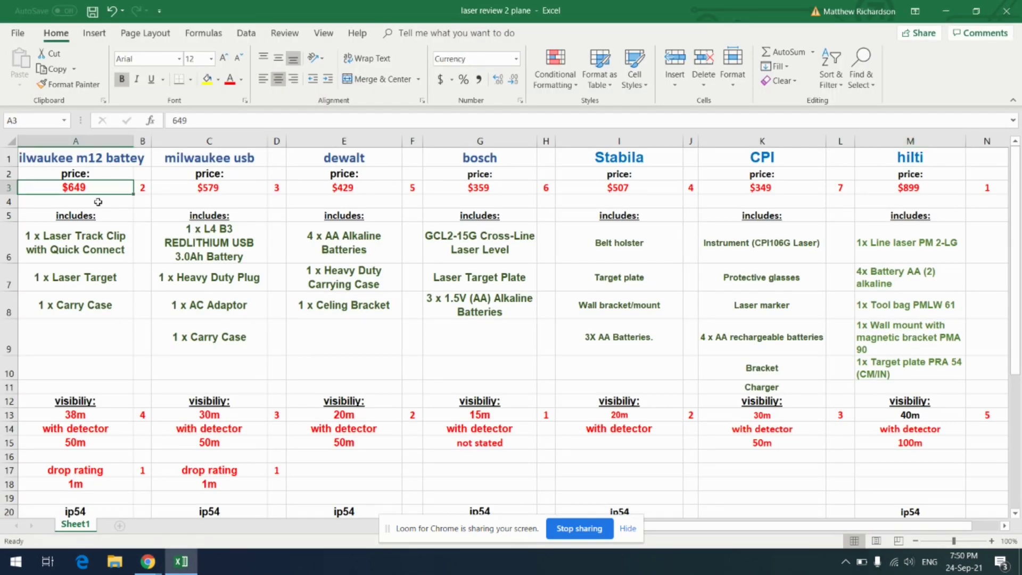
{"action": "key", "text": "Right"}
{"action": "key", "text": "Right"}
{"action": "key", "text": "Right"}
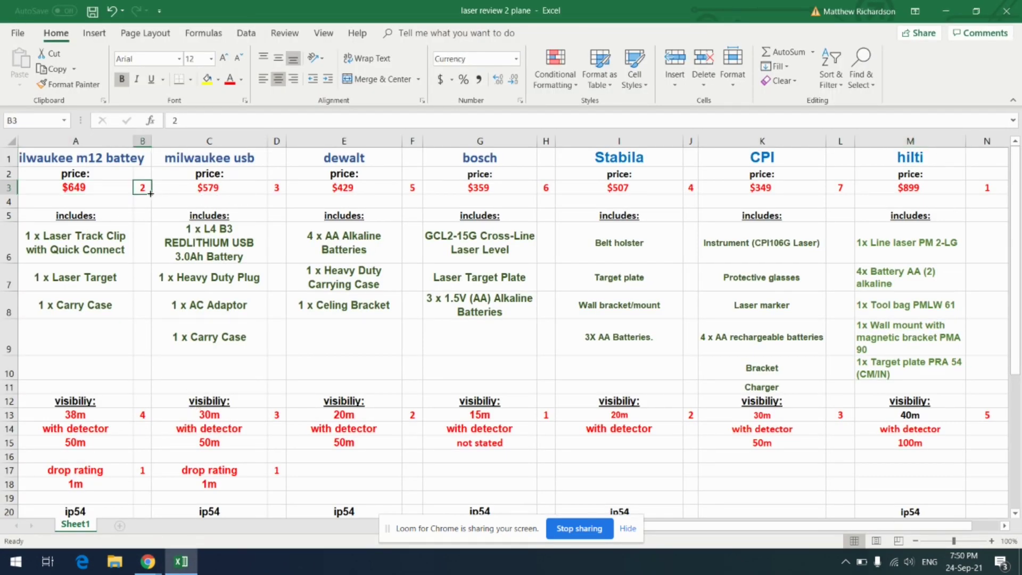
{"action": "key", "text": "Down"}
{"action": "left_click", "coordinate": [411, 189]}
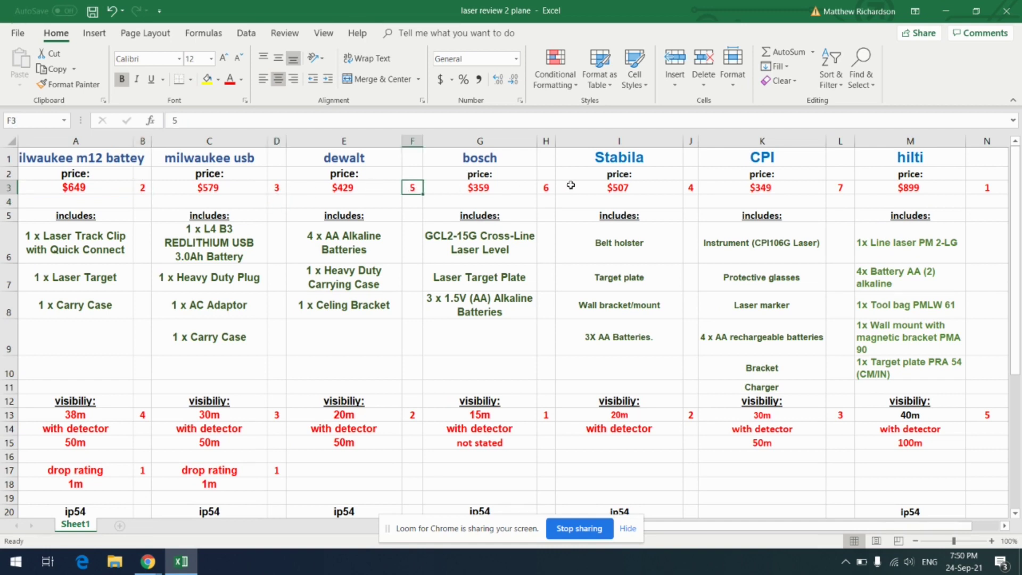
{"action": "left_click", "coordinate": [546, 188]}
{"action": "left_click", "coordinate": [846, 184]}
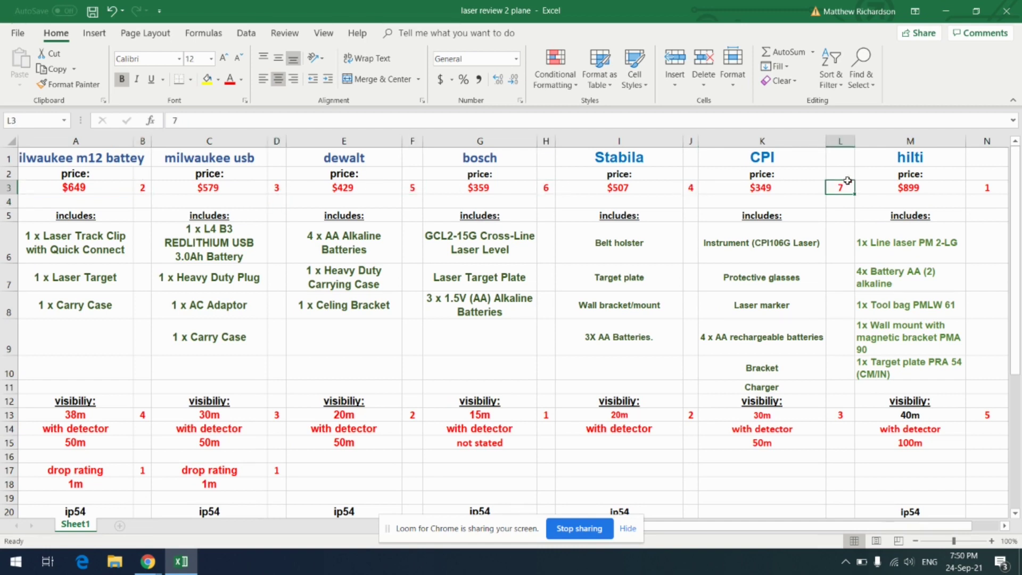
{"action": "left_click", "coordinate": [985, 189]}
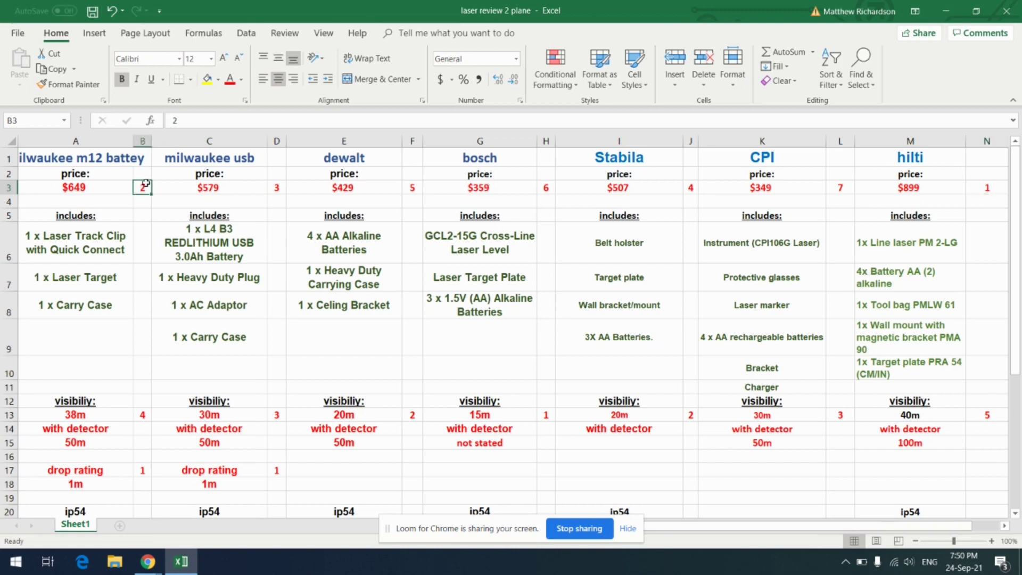
{"action": "left_click", "coordinate": [106, 189]}
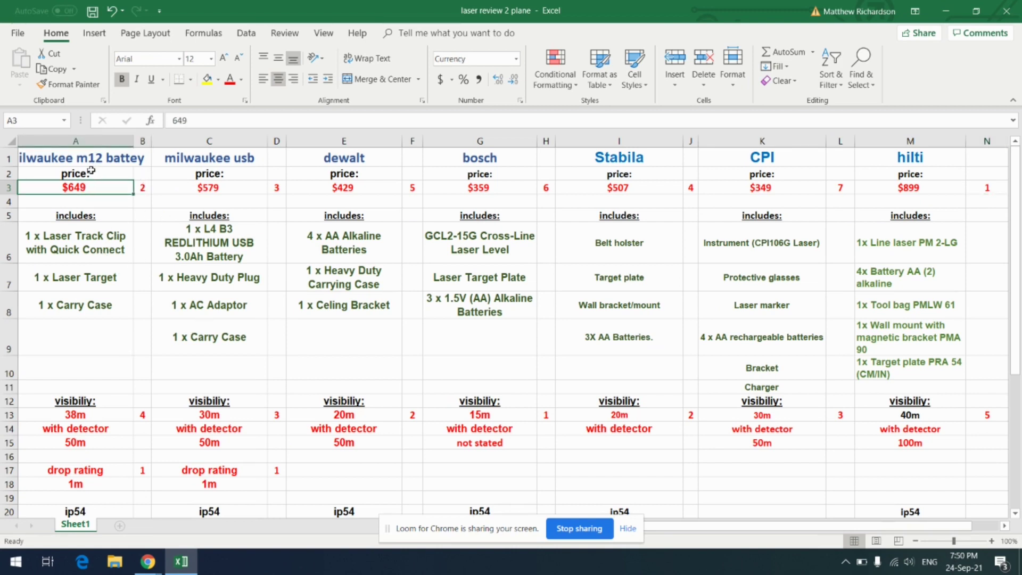
{"action": "left_click", "coordinate": [99, 221]}
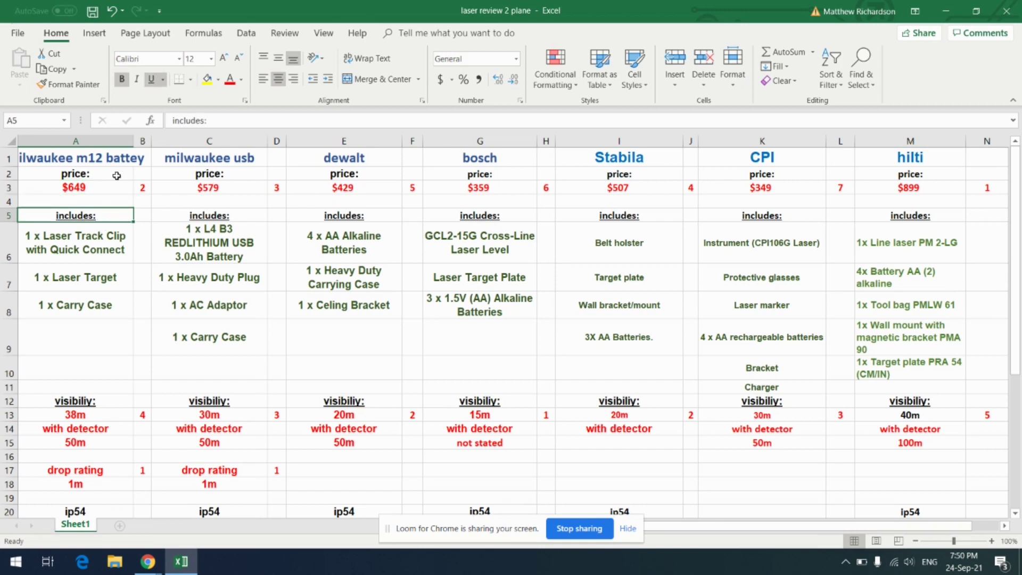
- Compare the row 3 prices of the Milwaukee M12, hilti, Milwaukee USB and dewalt lasers
{"action": "left_click", "coordinate": [115, 184]}
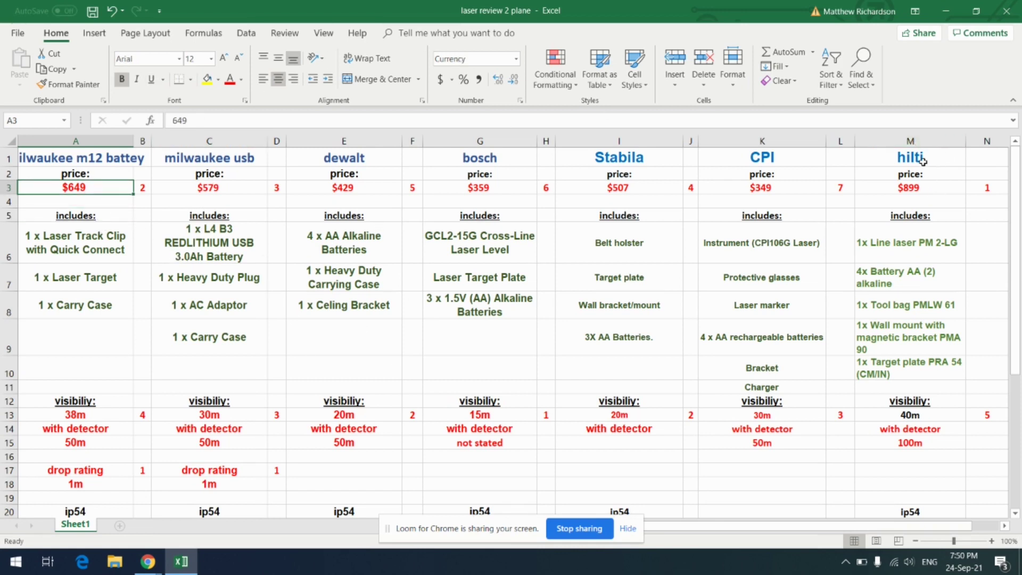
{"action": "left_click", "coordinate": [915, 187]}
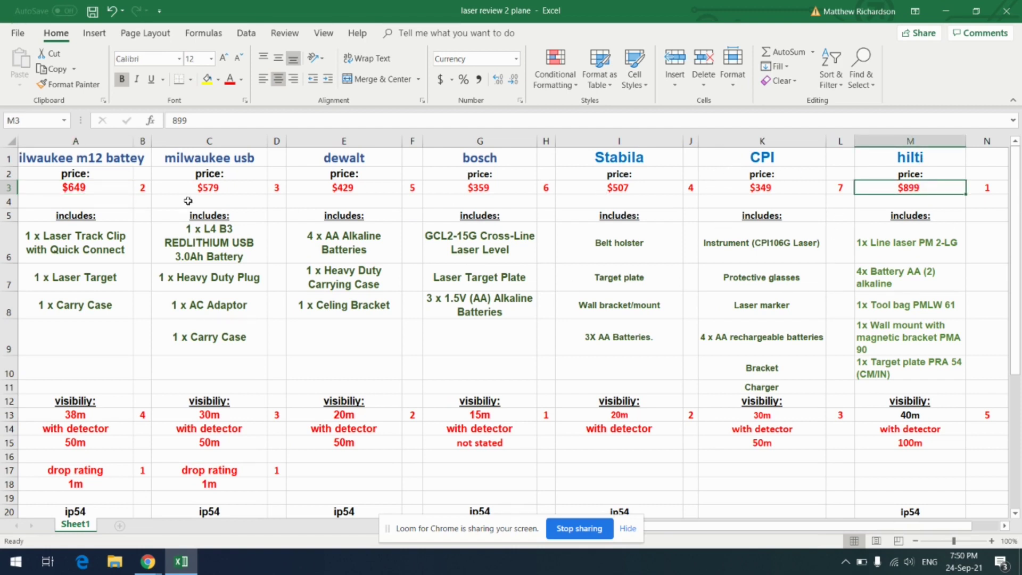
{"action": "left_click", "coordinate": [101, 187]}
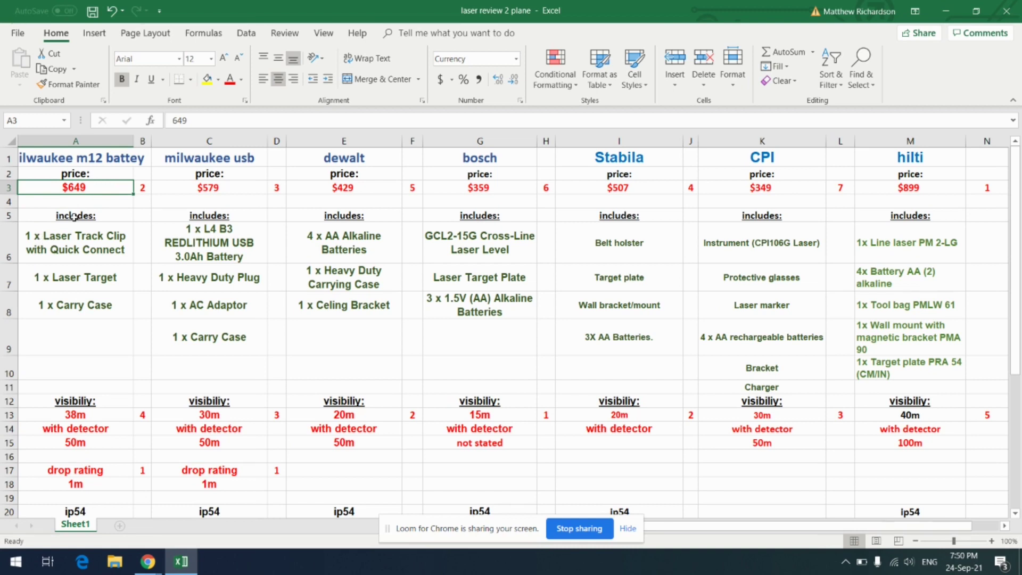
{"action": "left_click", "coordinate": [213, 187]}
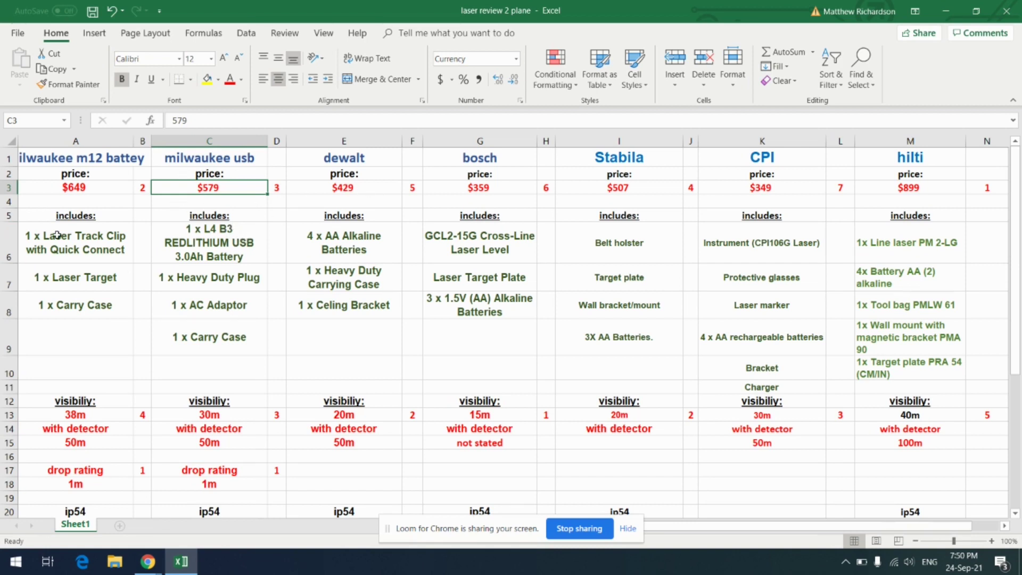
{"action": "left_click", "coordinate": [300, 186]}
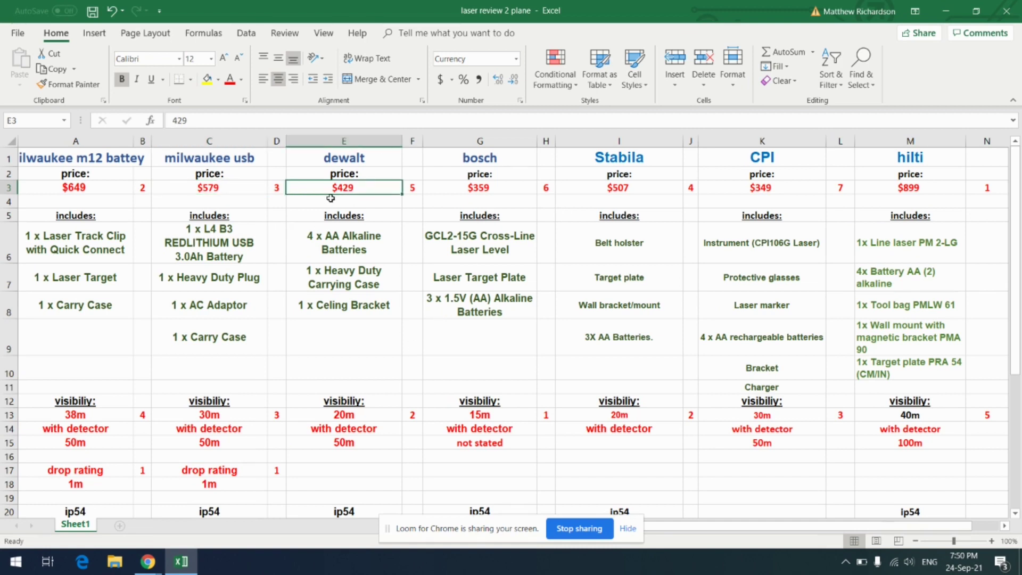
{"action": "left_click", "coordinate": [375, 157]}
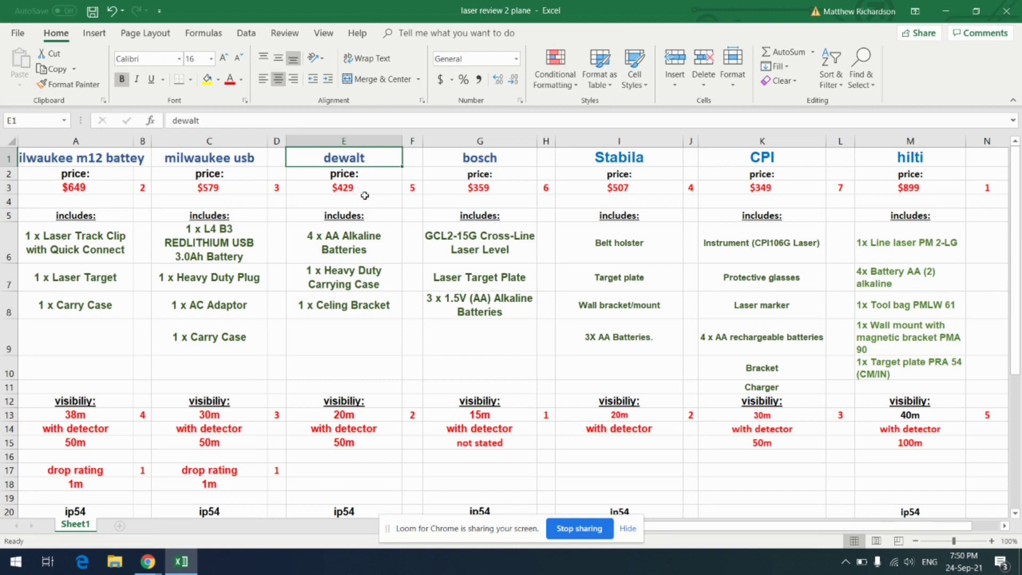
{"action": "left_click", "coordinate": [375, 187]}
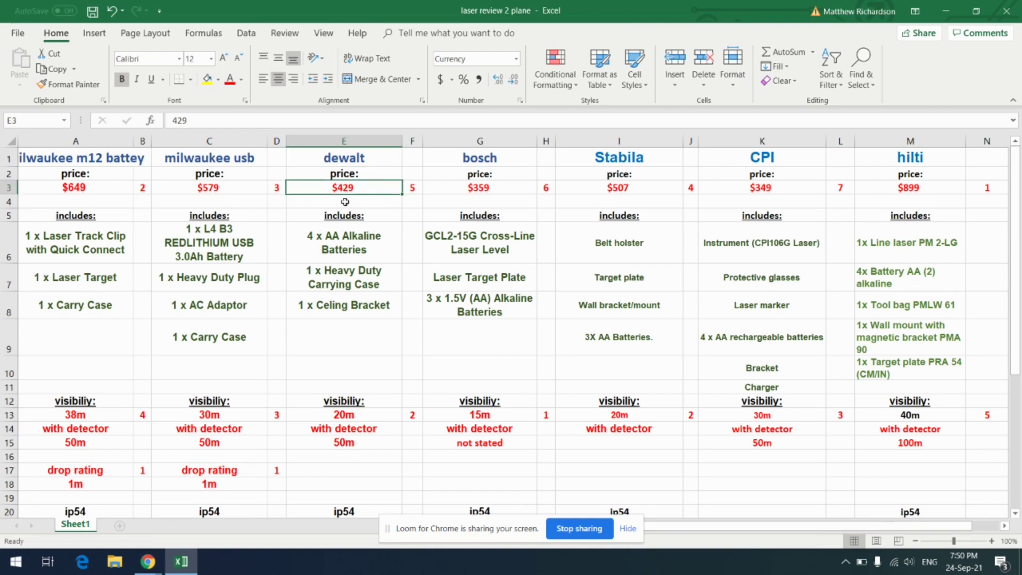
- Review the row 3 prices of the bosch, Stabila, CPI and hilti lasers, including the CPI and hilti price rankings
{"action": "left_click", "coordinate": [503, 187]}
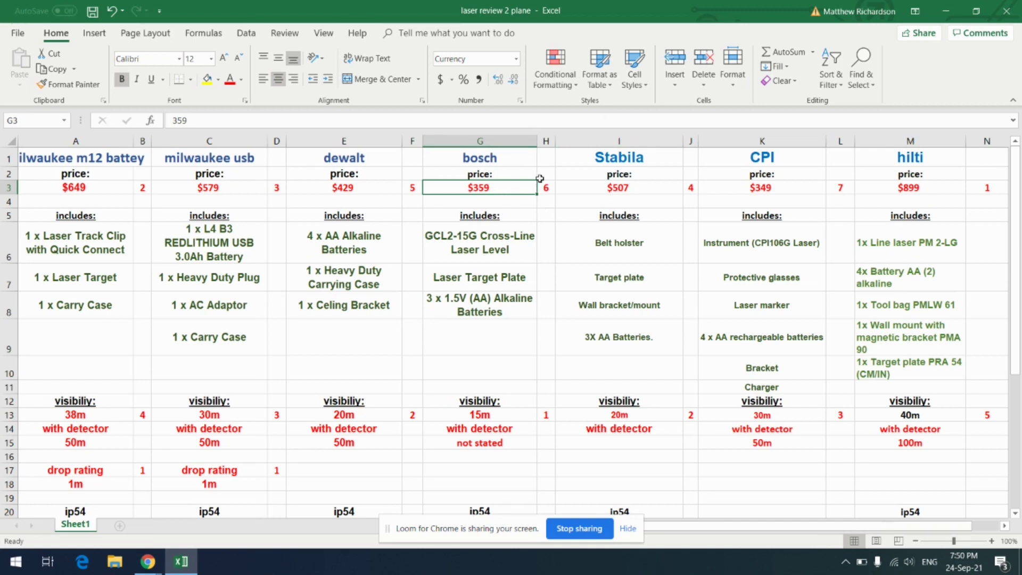
{"action": "left_click", "coordinate": [638, 187]}
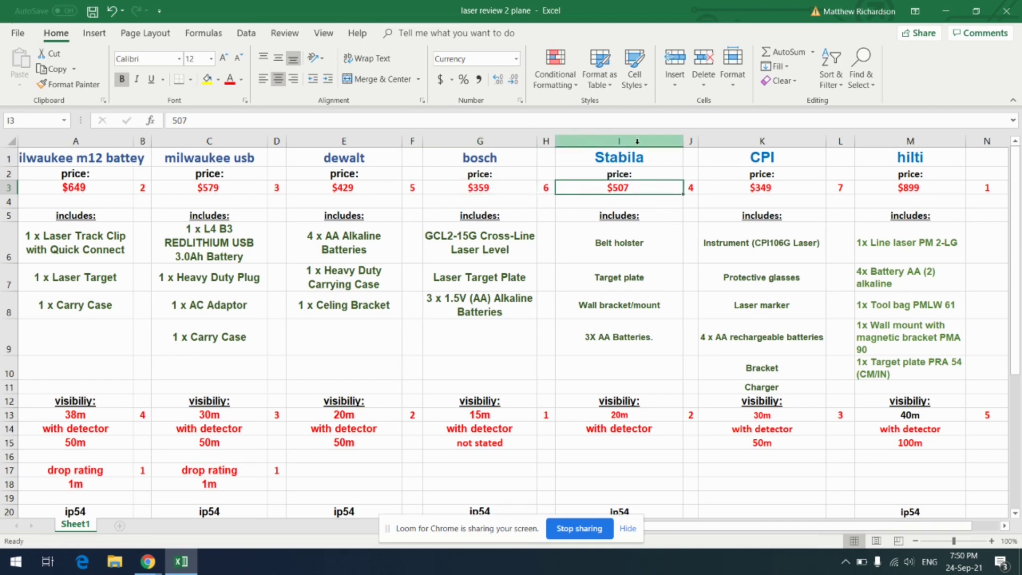
{"action": "left_click", "coordinate": [778, 191]}
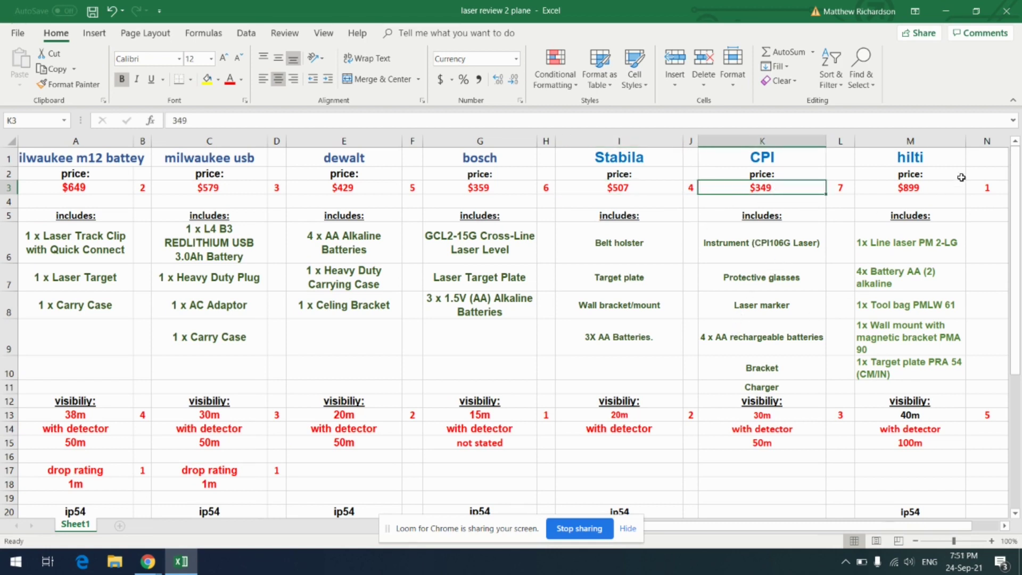
{"action": "left_click", "coordinate": [923, 194]}
{"action": "left_click", "coordinate": [850, 192]}
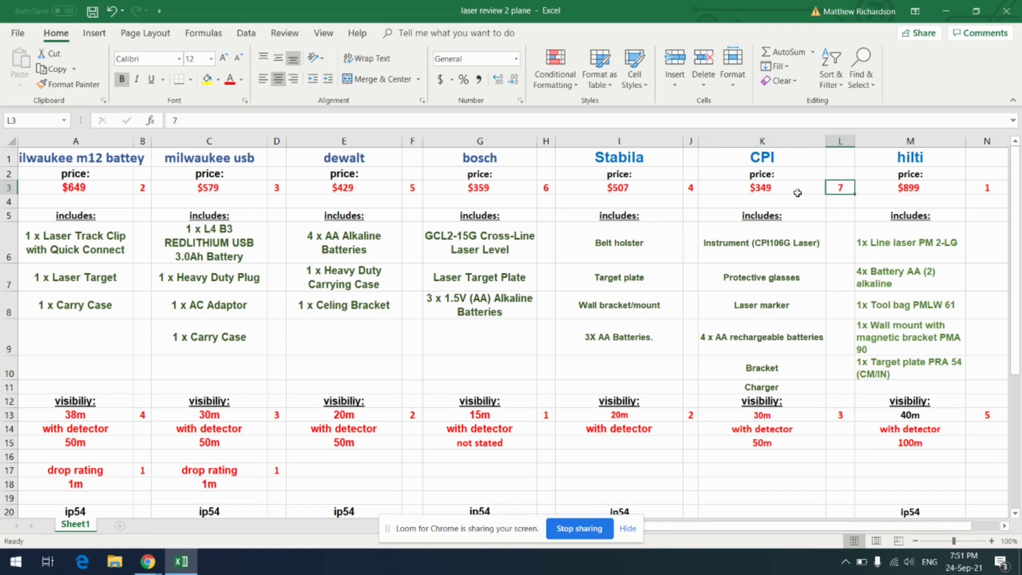
{"action": "left_click", "coordinate": [771, 192]}
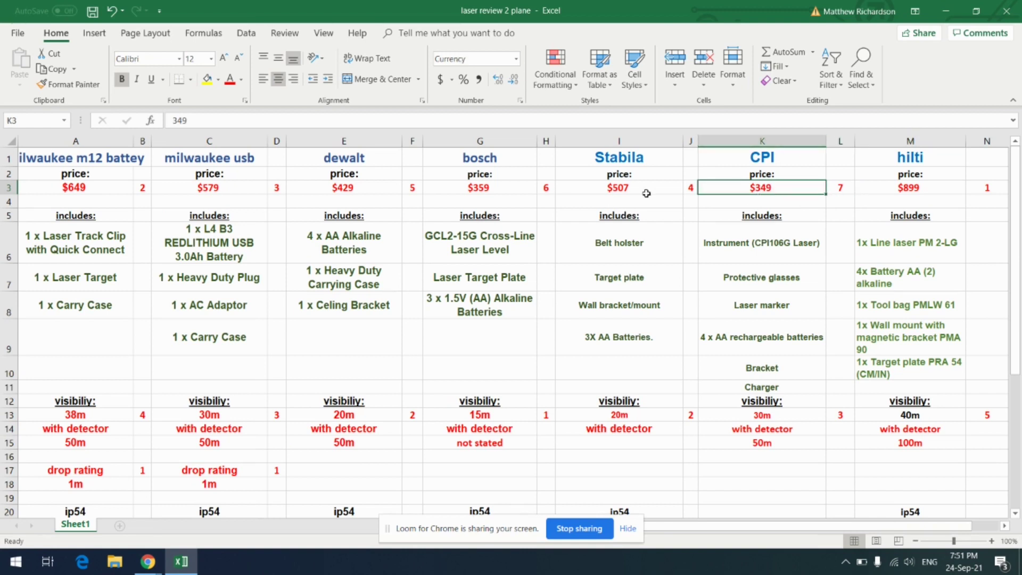
{"action": "left_click", "coordinate": [986, 193]}
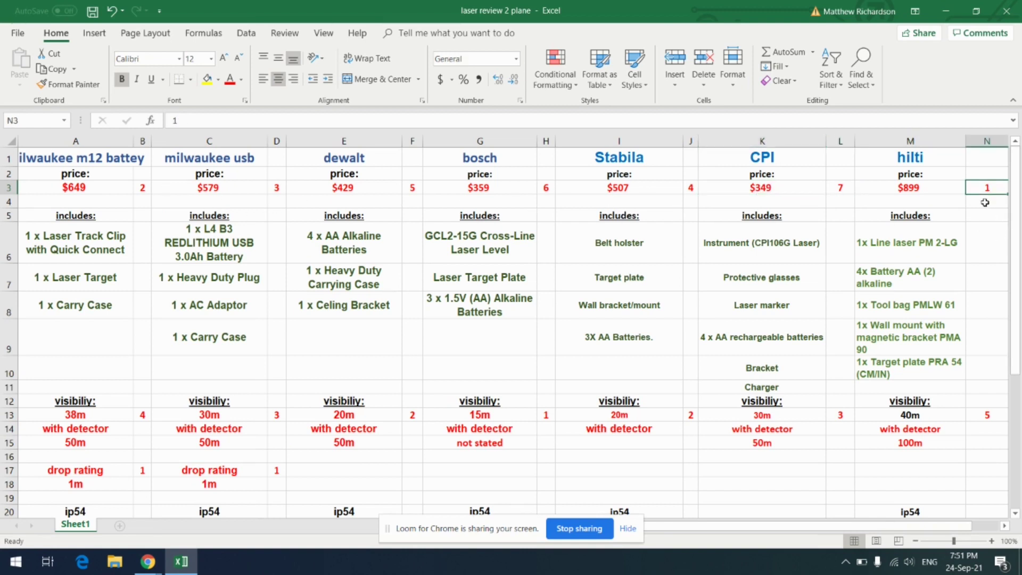
{"action": "left_click", "coordinate": [906, 190]}
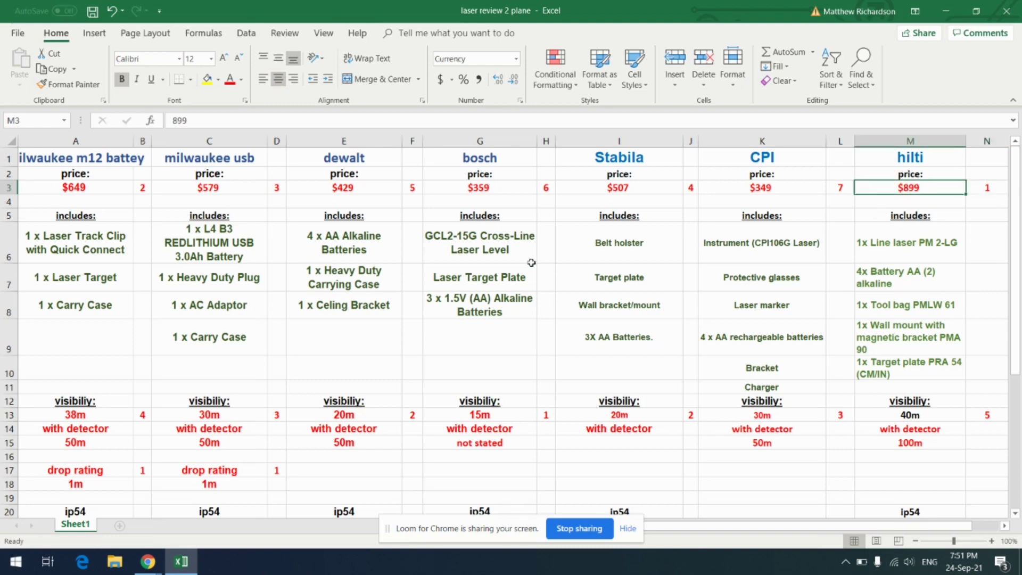
- Examine the includes lists for carry cases, track clips and target plates, ending on the dewalt heavy duty carrying case
{"action": "scroll", "coordinate": [319, 320], "scroll_direction": "down", "scroll_amount": 2}
{"action": "scroll", "coordinate": [298, 341], "scroll_direction": "up", "scroll_amount": 2}
{"action": "left_click", "coordinate": [181, 324]}
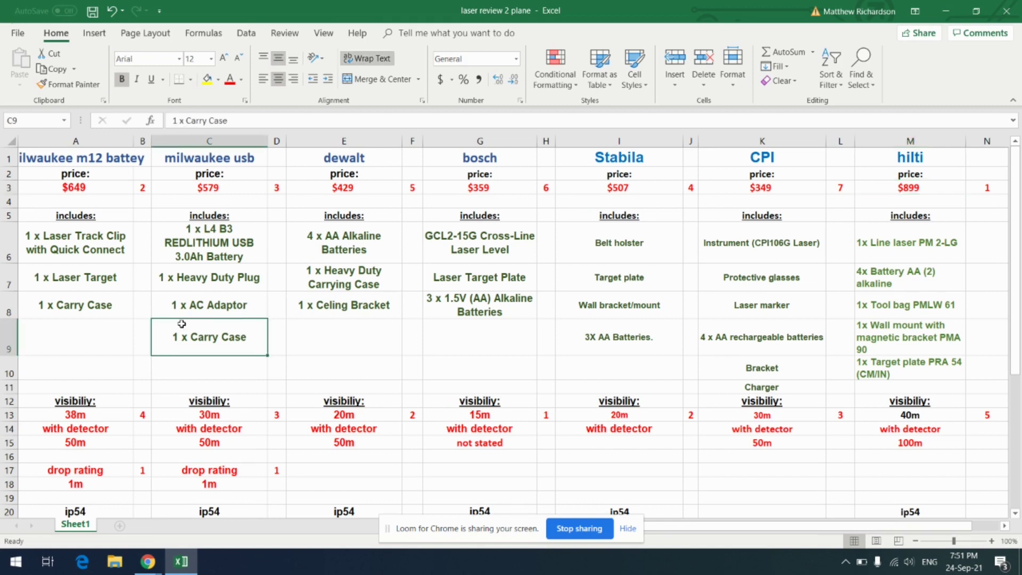
{"action": "left_click", "coordinate": [131, 249]}
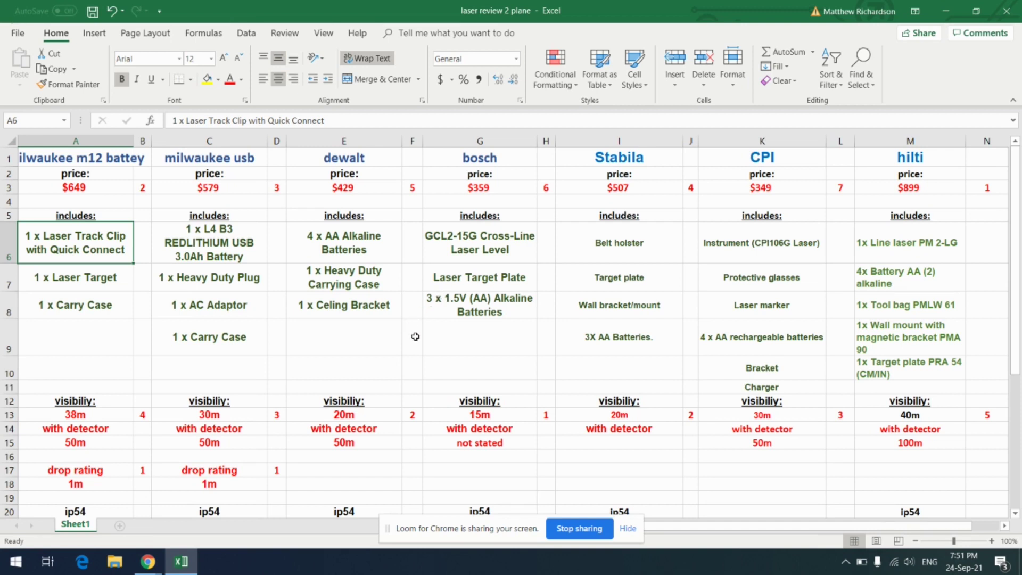
{"action": "left_click", "coordinate": [661, 278]}
{"action": "left_click", "coordinate": [773, 275]}
{"action": "left_click", "coordinate": [466, 277]}
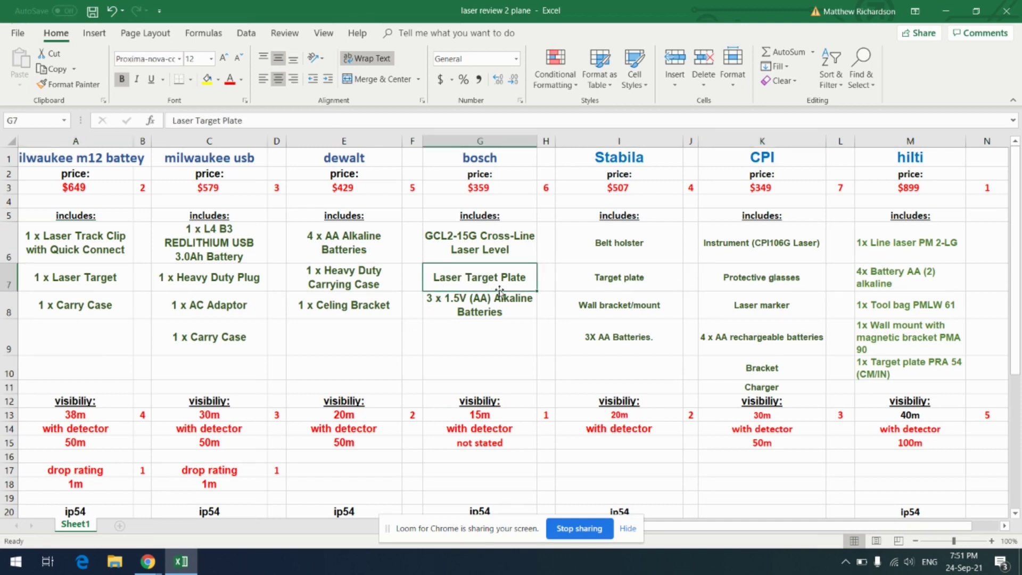
{"action": "left_click", "coordinate": [349, 273]}
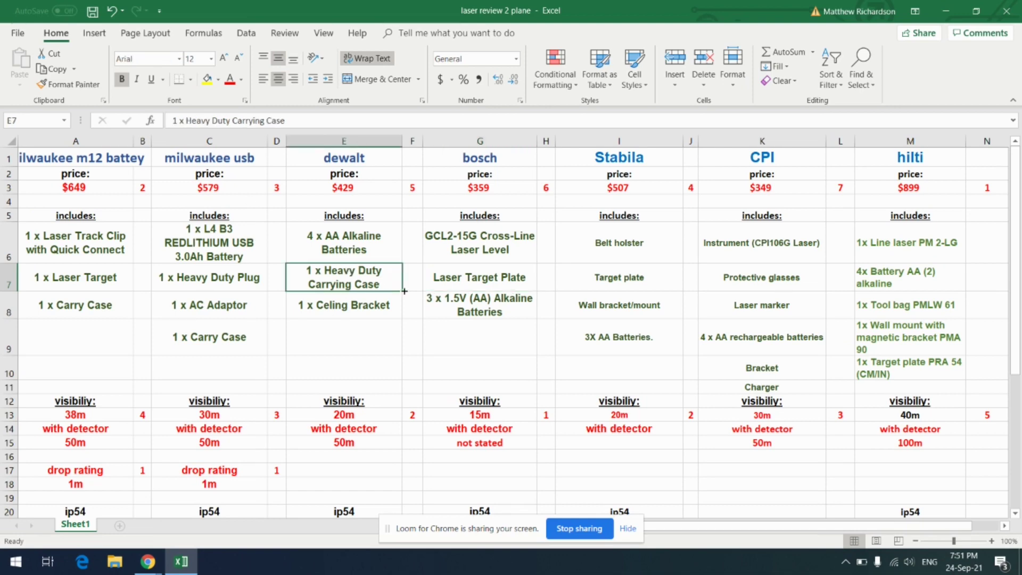
- Switch to the Chrome window showing the Stabila LAX300G green beam laser level listing
{"action": "key", "text": "alt+Tab"}
{"action": "key", "text": "Tab"}
{"action": "key", "text": "Tab"}
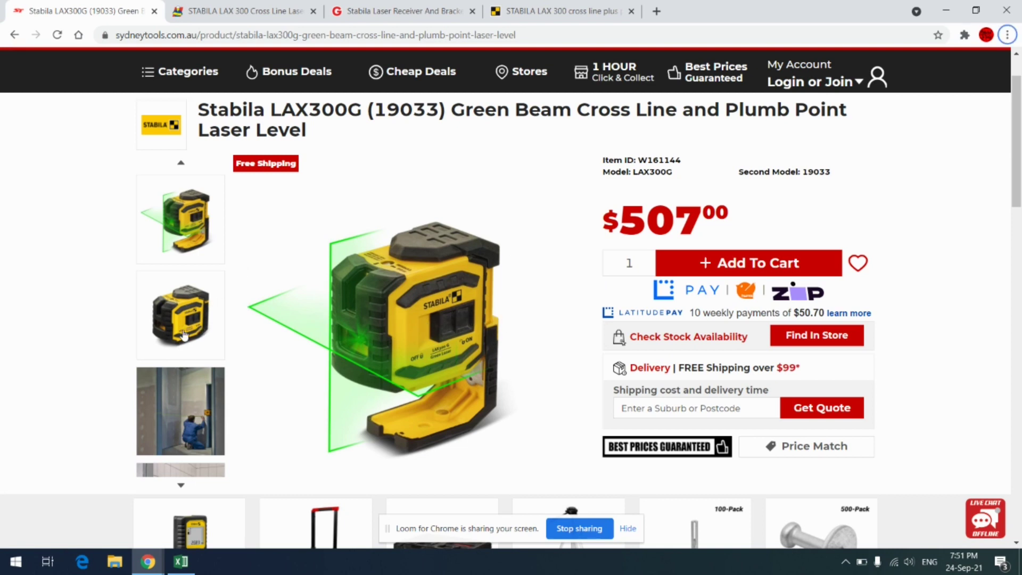
- Switch to the Chrome window showing the DeWalt DW089CG-XJ laser level kit and view its case and bracket
{"action": "key", "text": "alt+Tab"}
{"action": "key", "text": "Tab"}
{"action": "key", "text": "Tab"}
{"action": "key", "text": "Tab"}
{"action": "key", "text": "Tab"}
{"action": "key", "text": "Tab"}
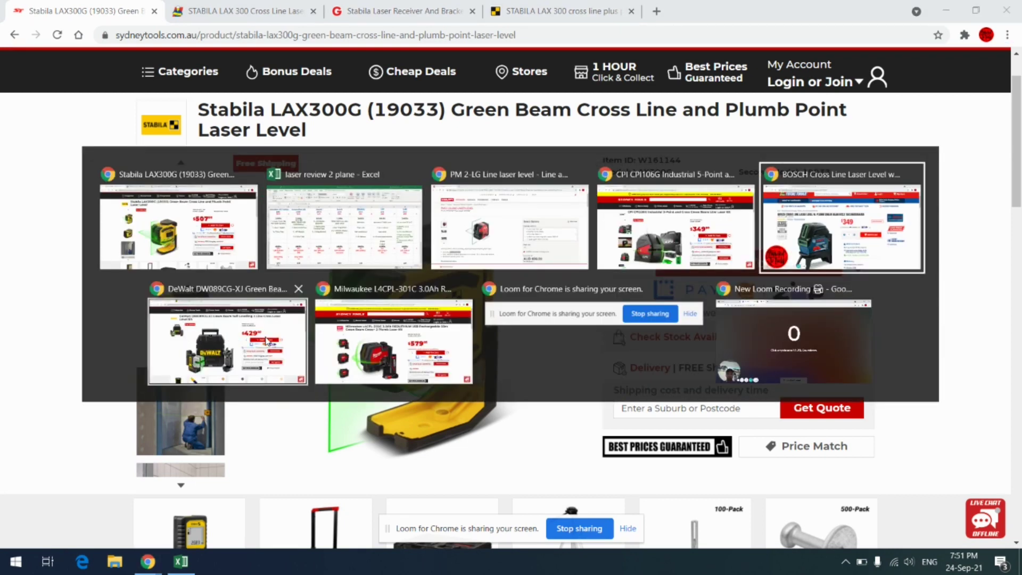
{"action": "key", "text": "Tab"}
{"action": "key", "text": "Tab"}
{"action": "key", "text": "Tab"}
{"action": "key", "text": "Tab"}
{"action": "key", "text": "Tab"}
{"action": "key", "text": "Tab"}
{"action": "key", "text": "Tab"}
{"action": "key", "text": "Tab"}
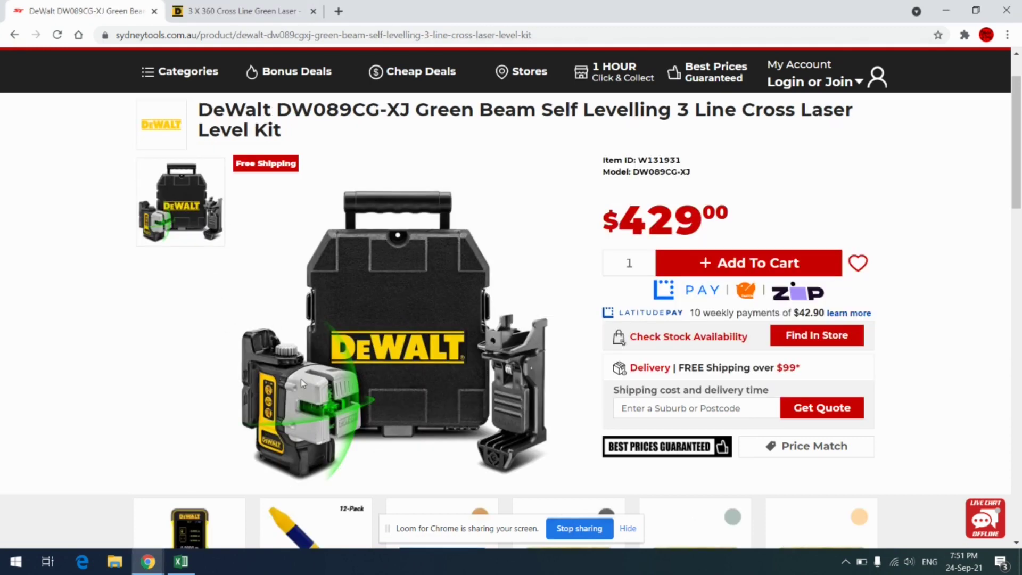
- View further product photos on the Milwaukee L4CPL-301C laser kit page in Chrome and return to the Excel comparison sheet
{"action": "key", "text": "alt+Tab"}
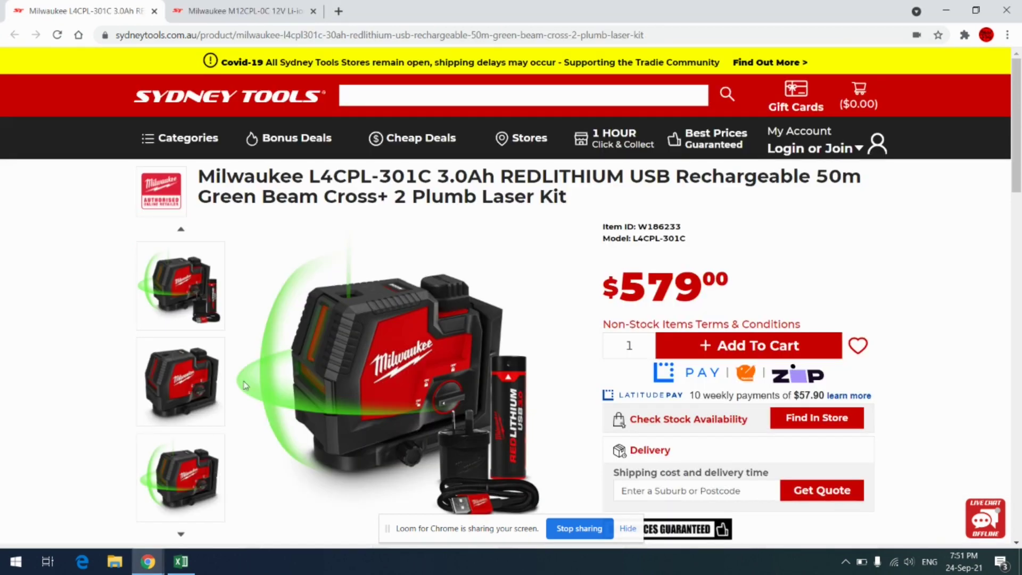
{"action": "left_click", "coordinate": [181, 534]}
{"action": "left_click", "coordinate": [182, 534]}
{"action": "left_click", "coordinate": [183, 534]}
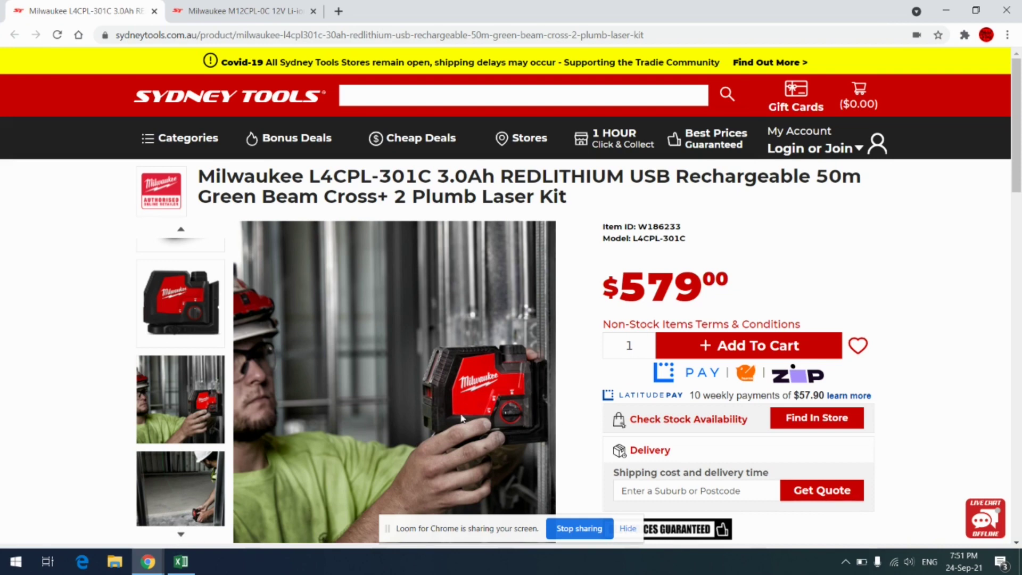
{"action": "key", "text": "alt+Tab"}
{"action": "key", "text": "alt+Tab"}
{"action": "key", "text": "alt+Tab"}
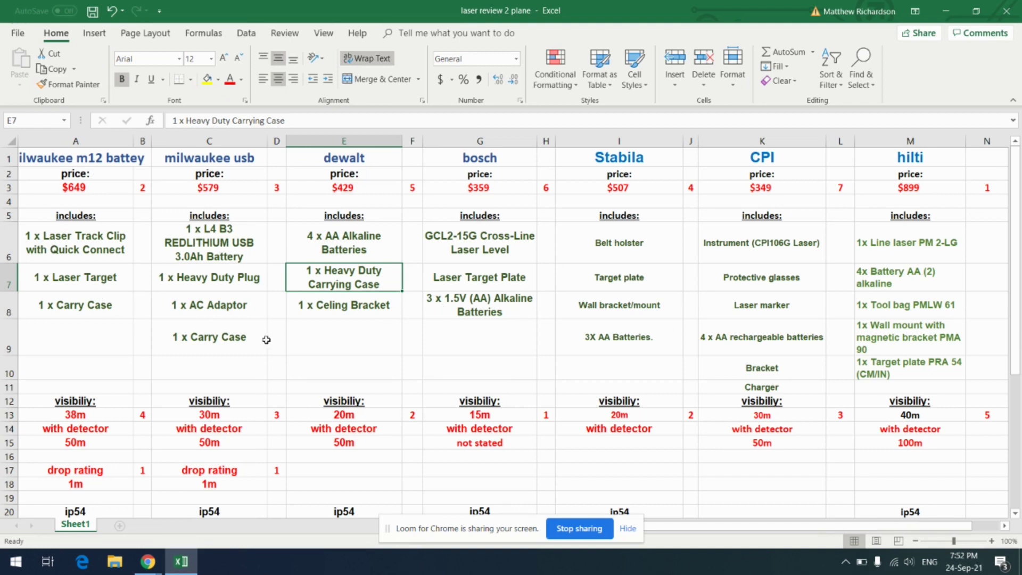
- Compare the batteries and brackets in the lasers' includes lists, ending on the Milwaukee M12 laser track clip
{"action": "left_click", "coordinate": [239, 248]}
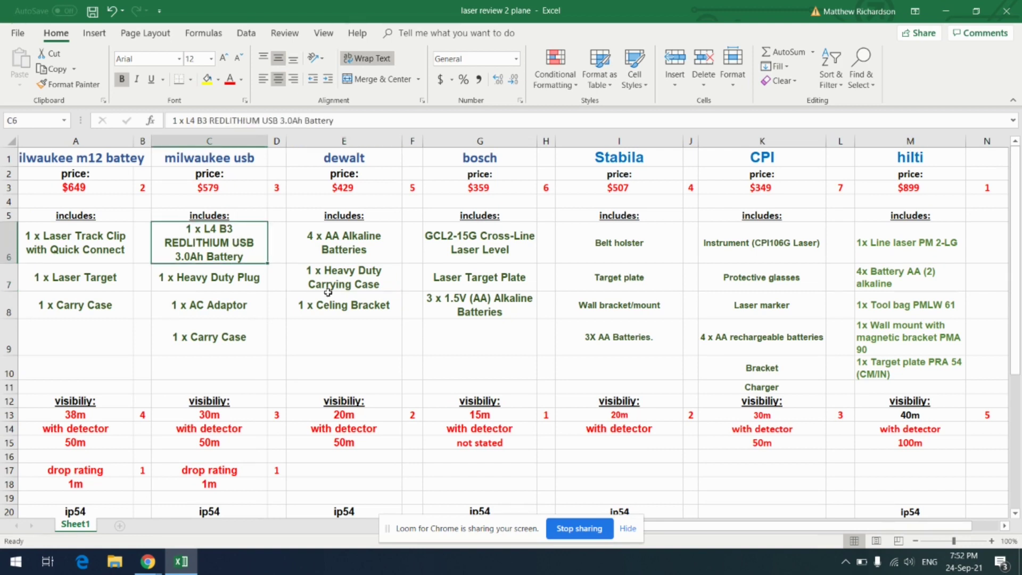
{"action": "left_click", "coordinate": [355, 257]}
{"action": "left_click", "coordinate": [490, 254]}
{"action": "left_click", "coordinate": [495, 317]}
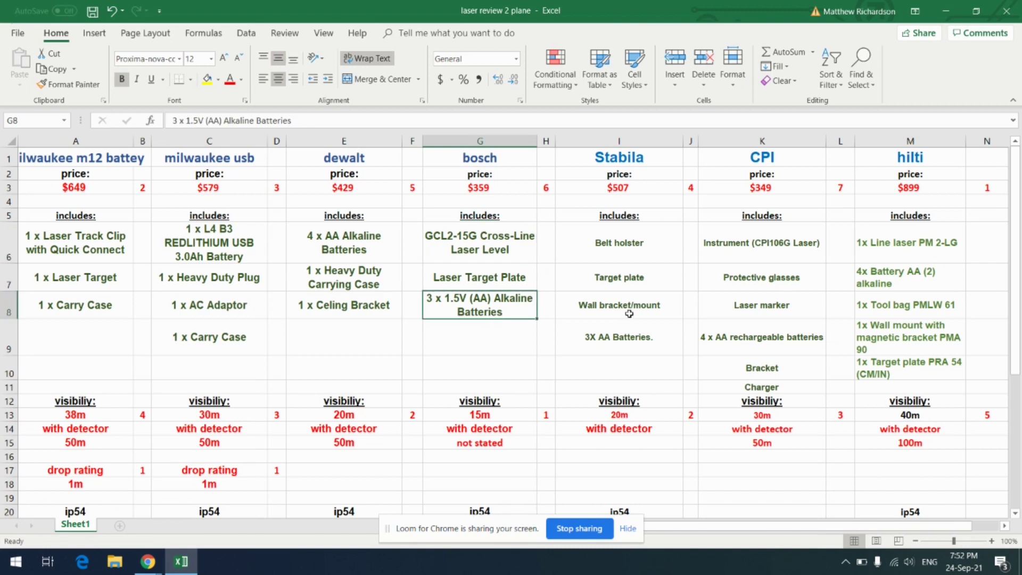
{"action": "left_click", "coordinate": [628, 313]}
{"action": "left_click", "coordinate": [754, 296]}
{"action": "left_click", "coordinate": [796, 336]}
{"action": "left_click", "coordinate": [895, 328]}
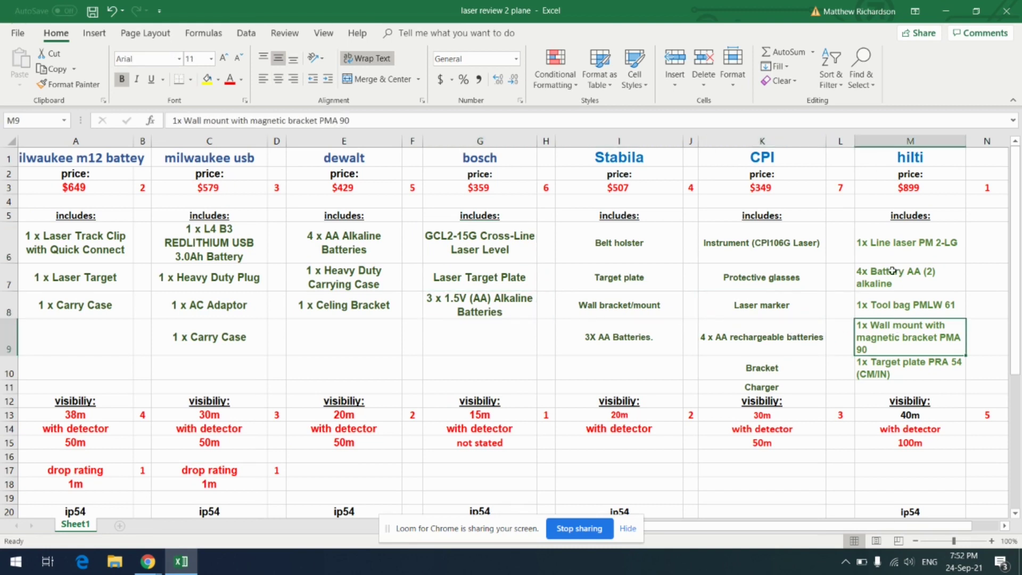
{"action": "left_click", "coordinate": [892, 271]}
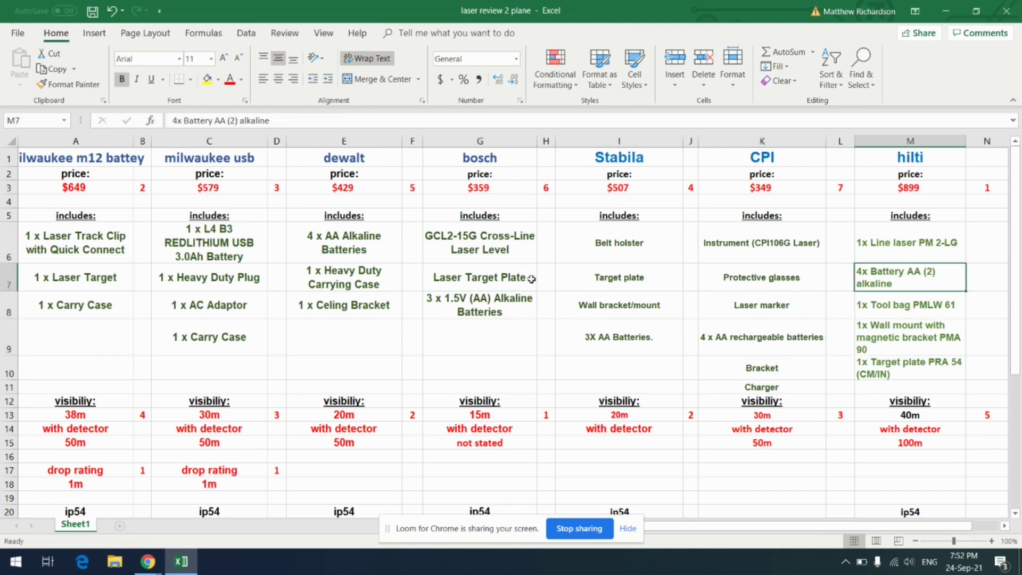
{"action": "left_click", "coordinate": [219, 251]}
{"action": "left_click", "coordinate": [75, 246]}
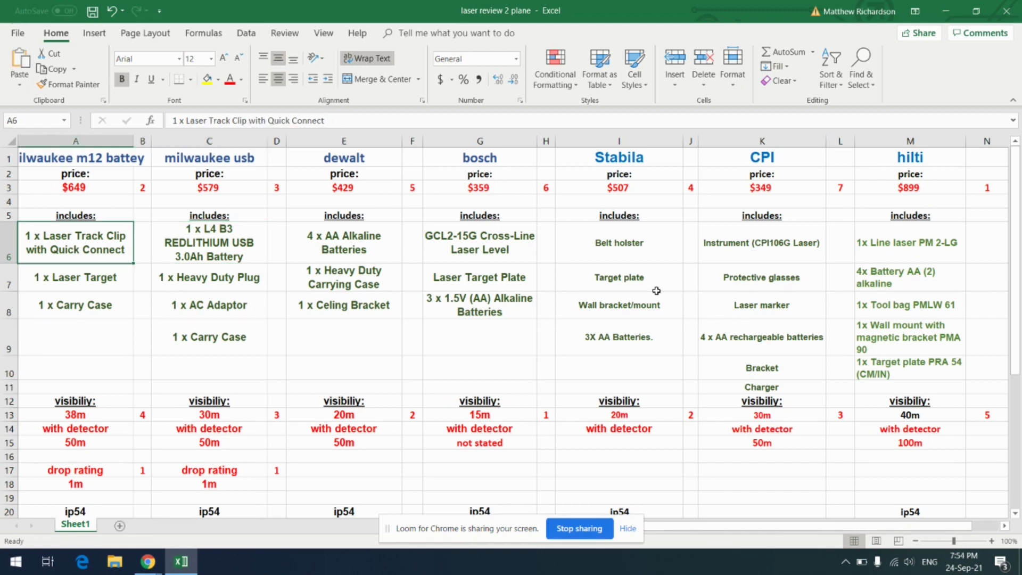
- Examine the included accessories of the CPI and hilti lasers, ending on the dewalt heavy duty carrying case
{"action": "left_click", "coordinate": [761, 313]}
{"action": "left_click", "coordinate": [792, 282]}
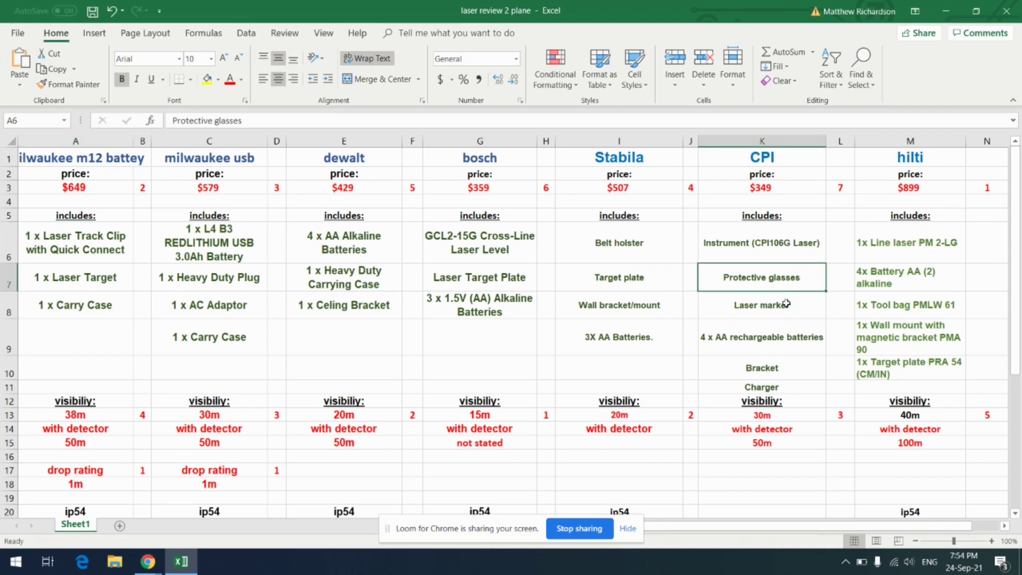
{"action": "left_click", "coordinate": [788, 388]}
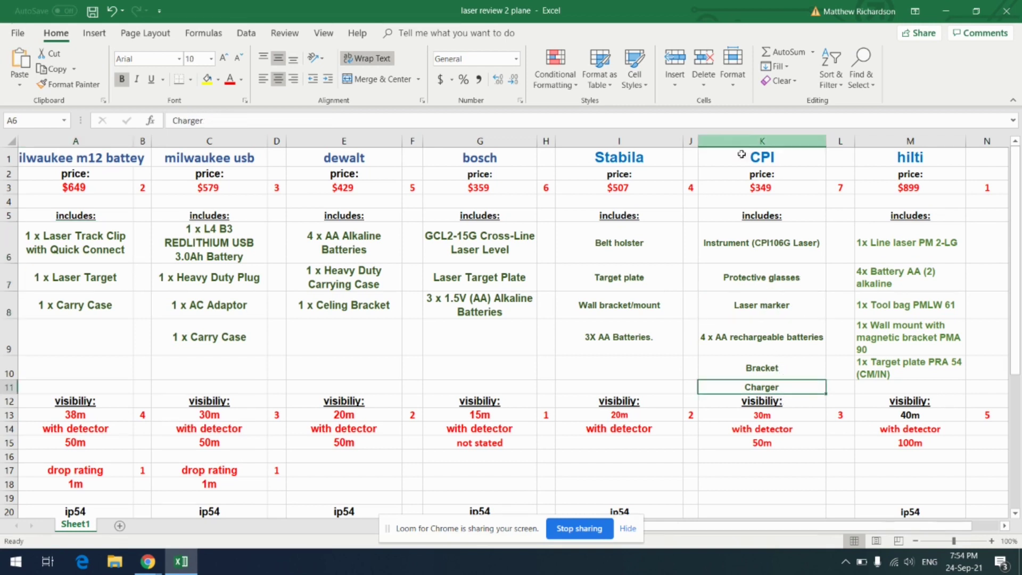
{"action": "left_click", "coordinate": [782, 159]}
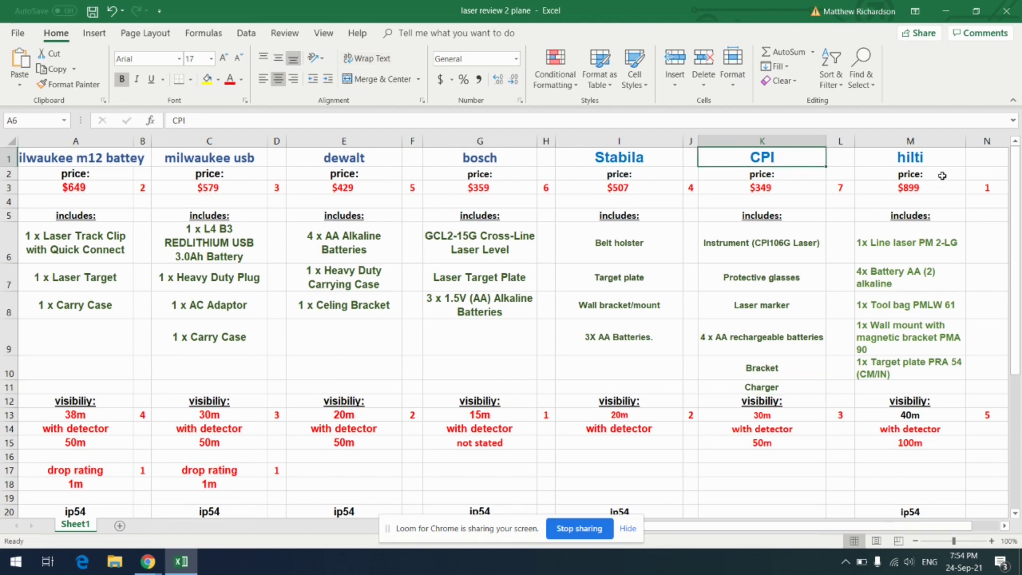
{"action": "left_click", "coordinate": [940, 371]}
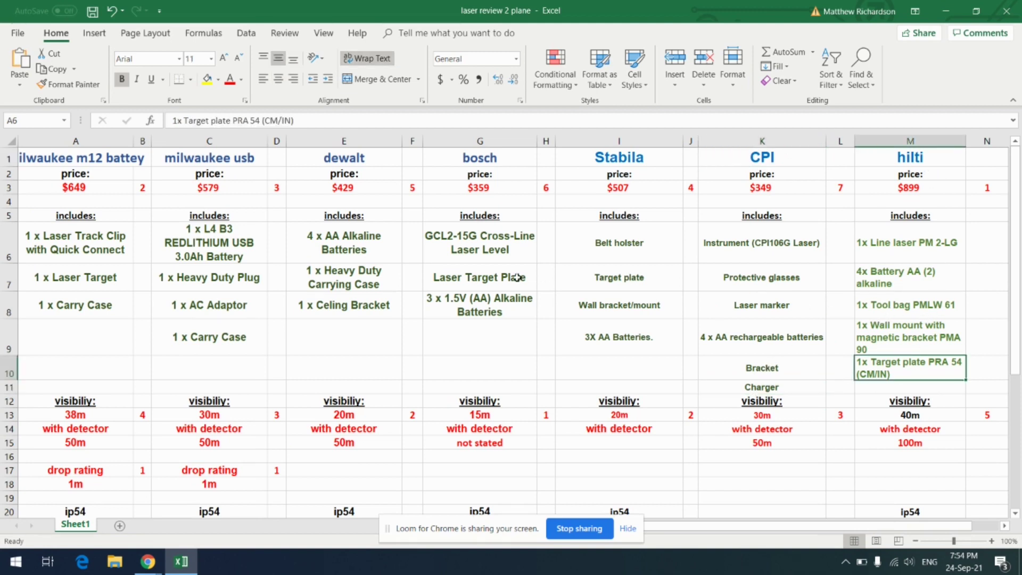
{"action": "left_click", "coordinate": [904, 315]}
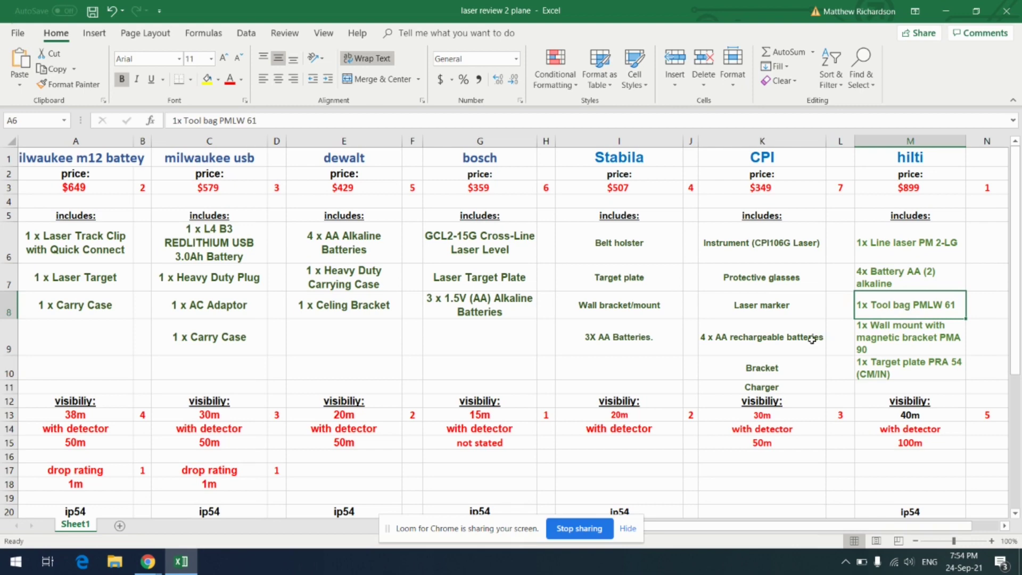
{"action": "left_click", "coordinate": [376, 283]}
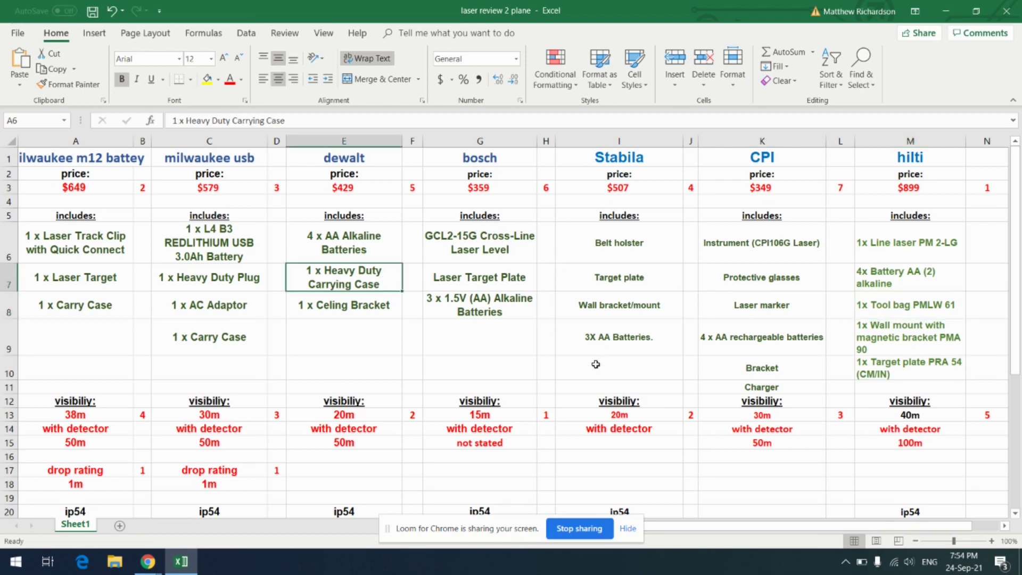
- Look over the visibility and drop rating rows across the lasers, ending on the milwaukee m12 laser's visibility
{"action": "left_click", "coordinate": [545, 187]}
{"action": "scroll", "coordinate": [182, 385], "scroll_direction": "down", "scroll_amount": 3}
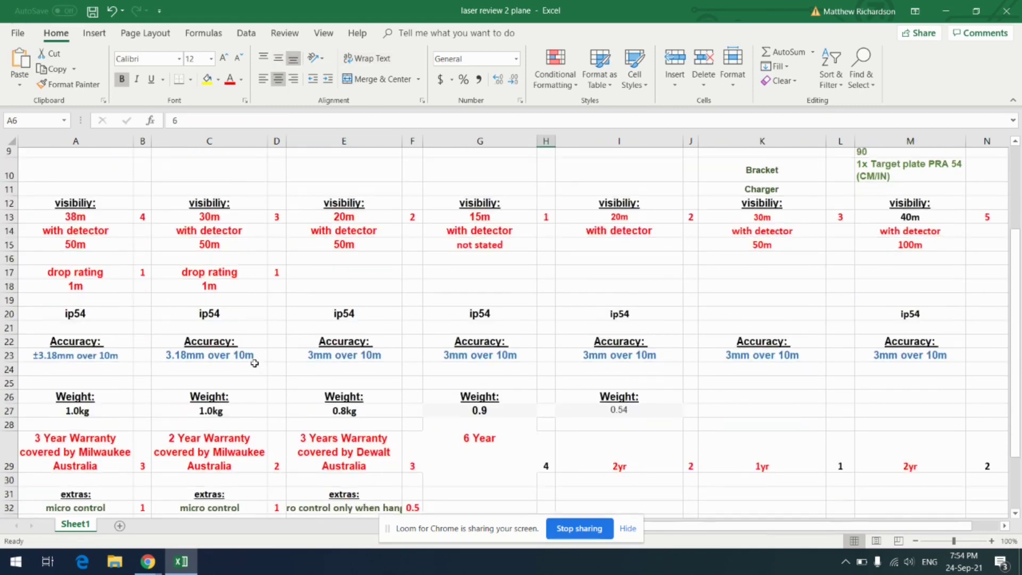
{"action": "left_click_drag", "start_coordinate": [888, 195], "coordinate": [325, 204]}
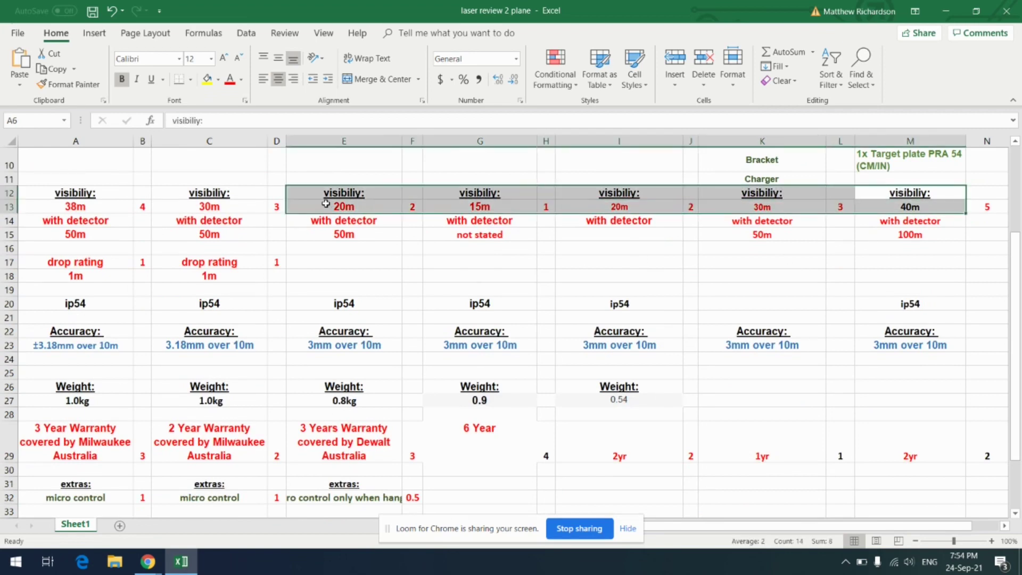
{"action": "left_click_drag", "start_coordinate": [213, 262], "coordinate": [237, 275]}
{"action": "left_click", "coordinate": [75, 206]}
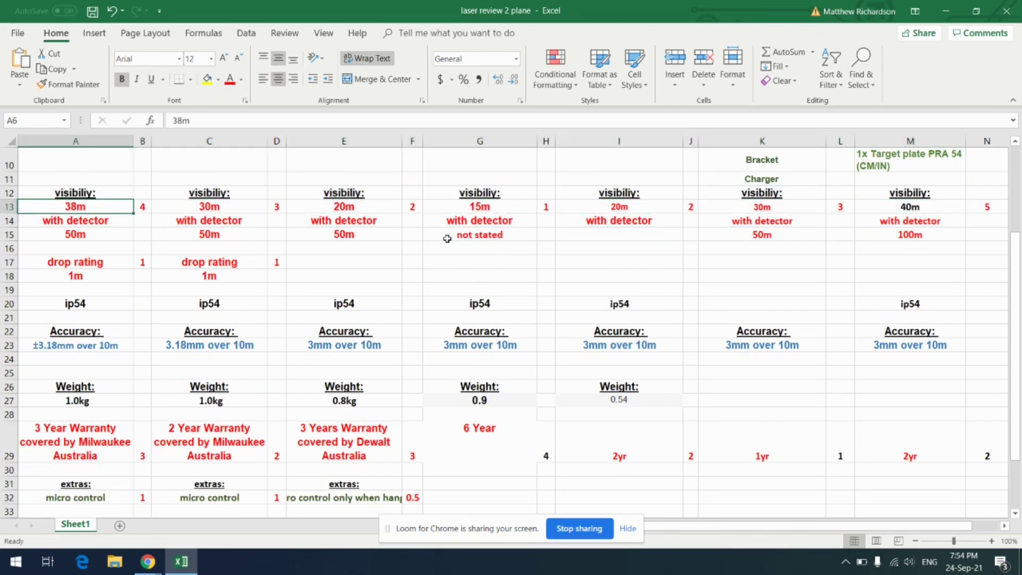
{"action": "scroll", "coordinate": [77, 259], "scroll_direction": "up", "scroll_amount": 3}
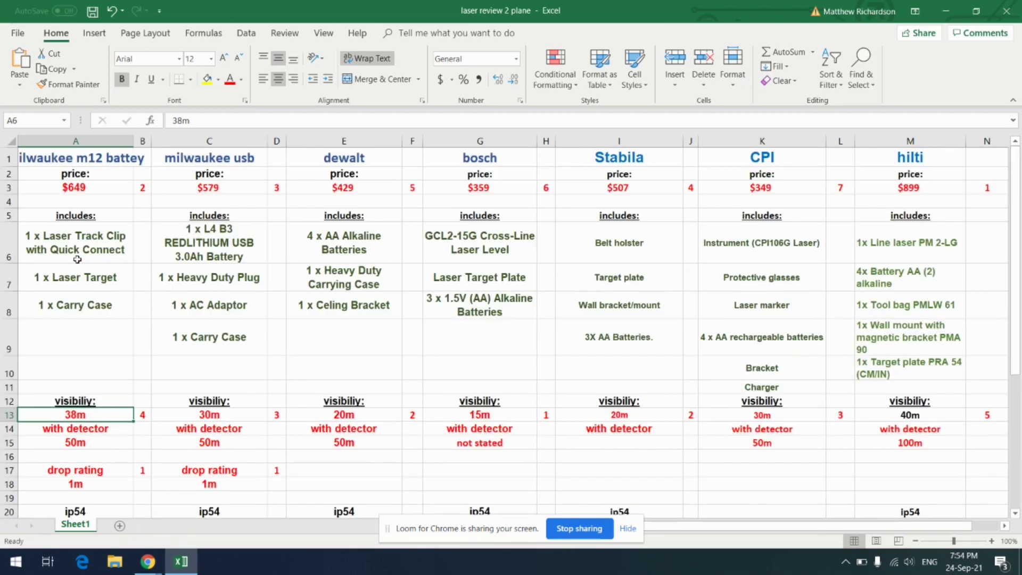
- Compare the visibility ranges of the milwaukee m12 and milwaukee usb lasers, with and without a detector
{"action": "left_click", "coordinate": [95, 151]}
{"action": "left_click", "coordinate": [81, 418]}
{"action": "left_click", "coordinate": [102, 442]}
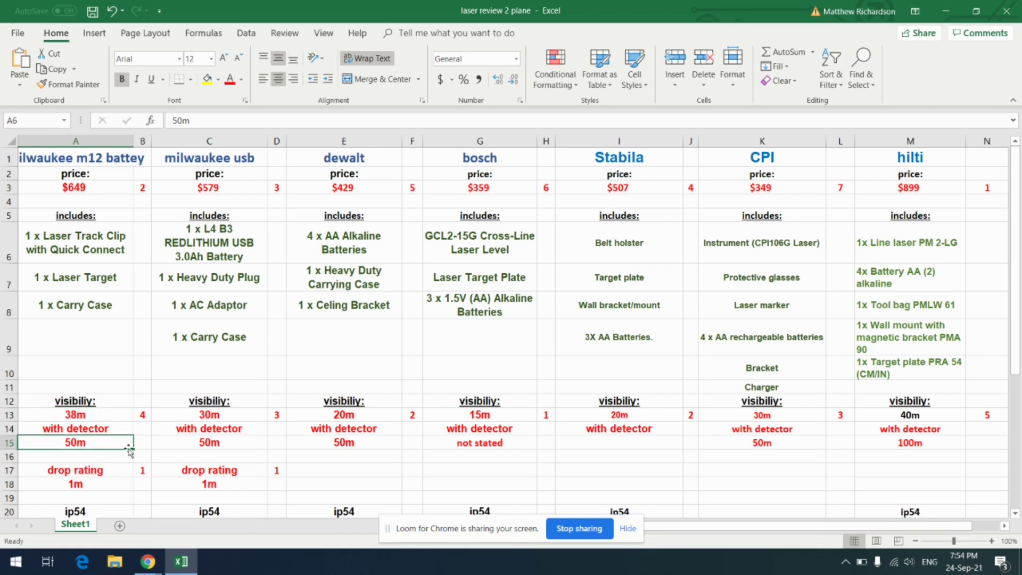
{"action": "left_click", "coordinate": [113, 430]}
{"action": "left_click", "coordinate": [102, 446]}
{"action": "left_click", "coordinate": [224, 418]}
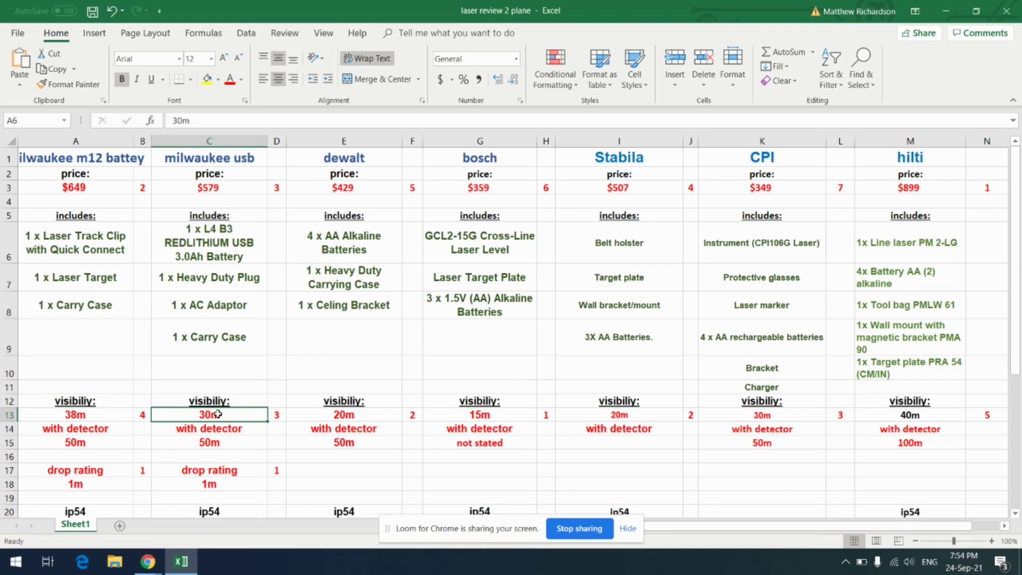
{"action": "left_click", "coordinate": [224, 442]}
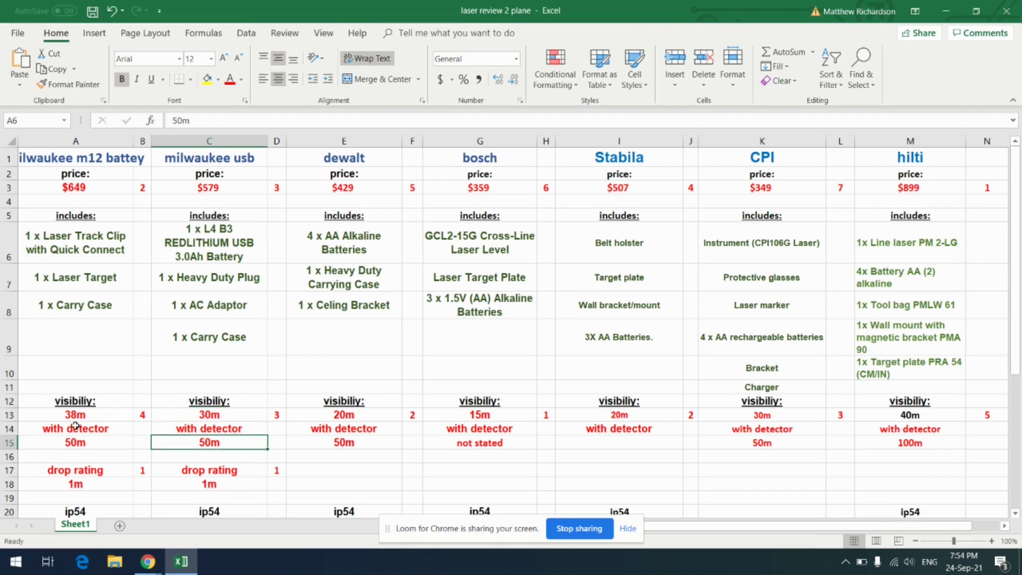
{"action": "left_click", "coordinate": [75, 417]}
- Check the visibility entries of the dewalt and bosch lasers, both unaided and with a detector
{"action": "left_click", "coordinate": [379, 415]}
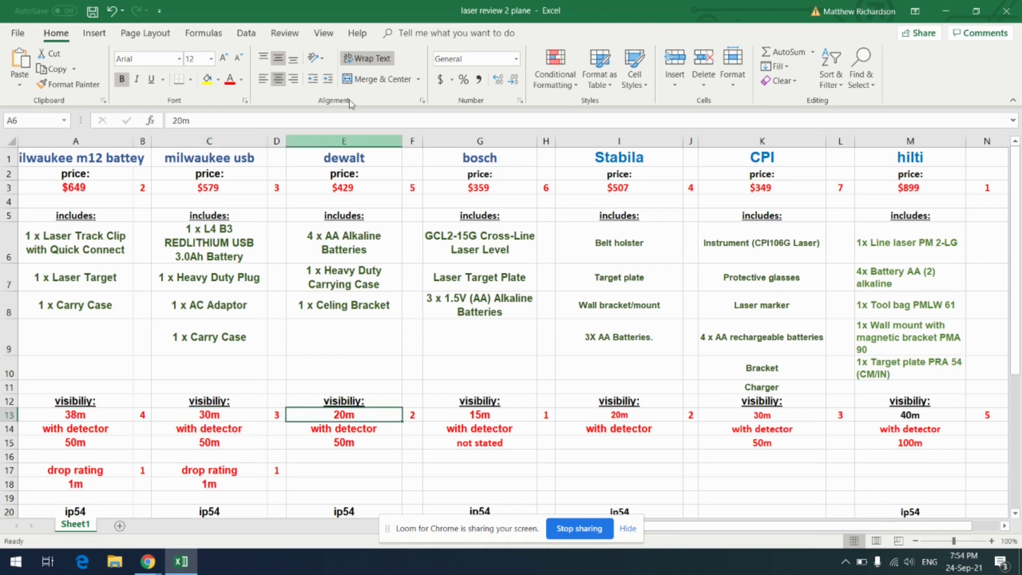
{"action": "left_click", "coordinate": [359, 442]}
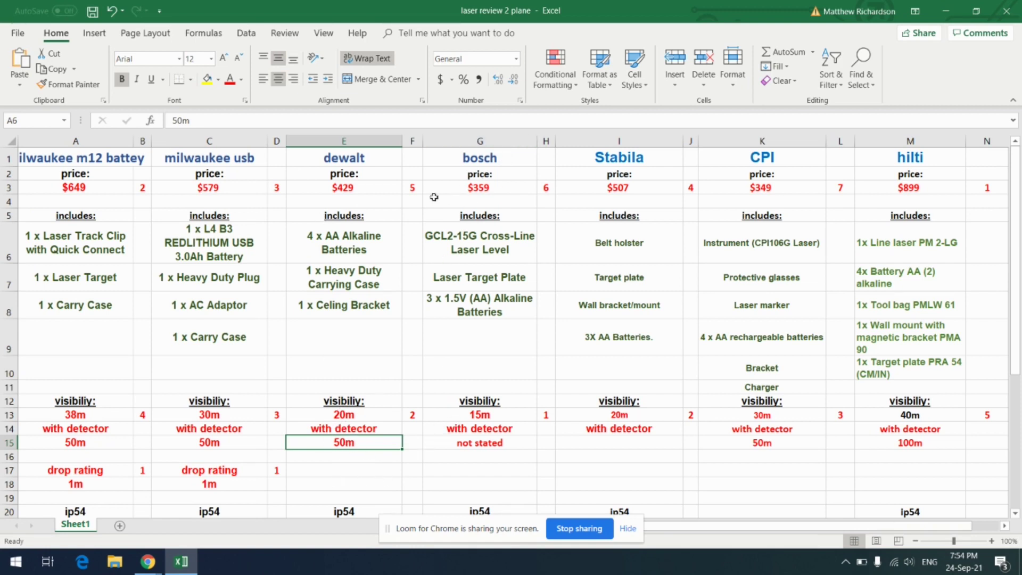
{"action": "left_click", "coordinate": [492, 416]}
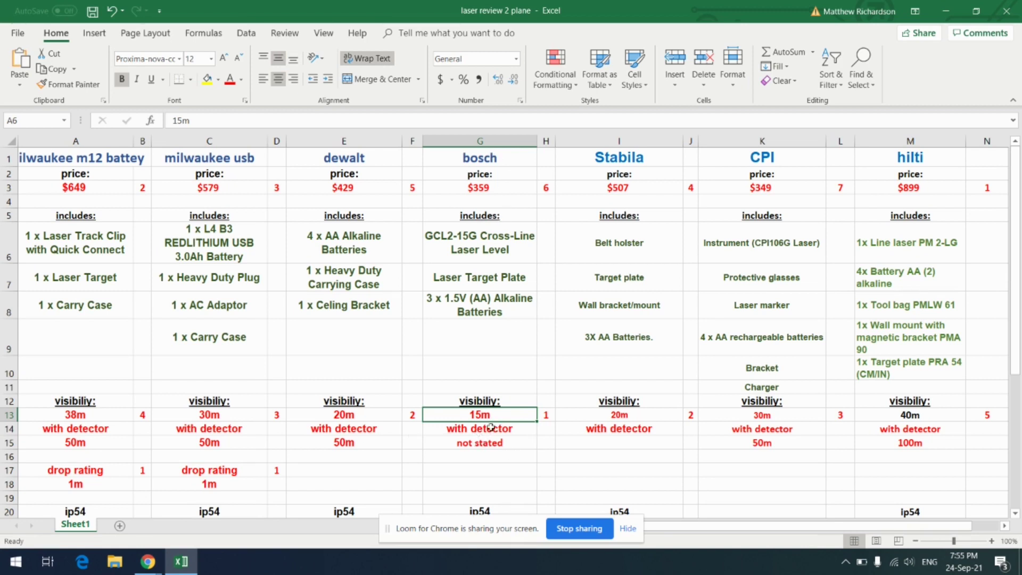
{"action": "left_click", "coordinate": [482, 445]}
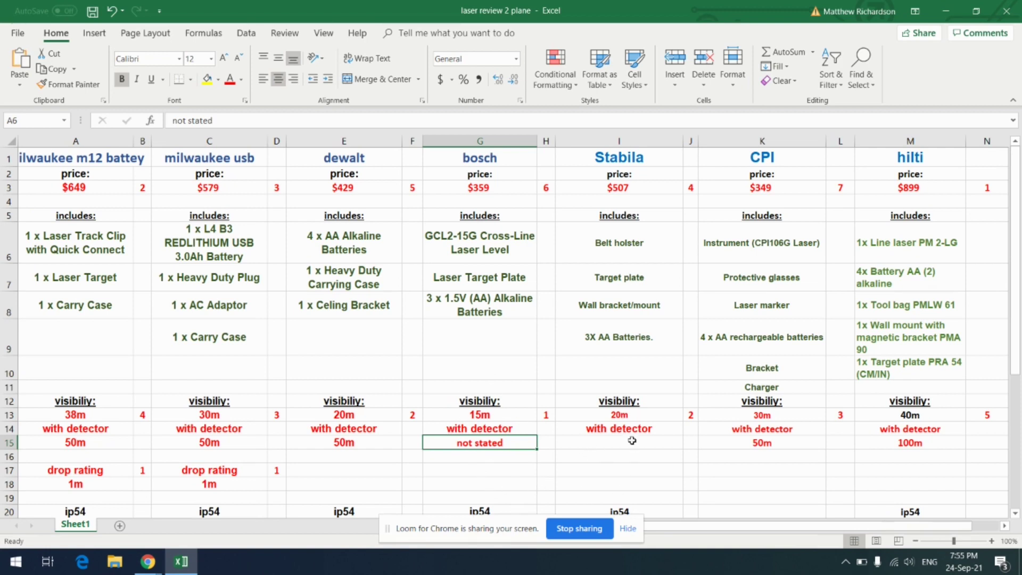
- Examine the Stabila laser's visibility and detector entries and compare its price with the dewalt laser's
{"action": "left_click", "coordinate": [623, 444]}
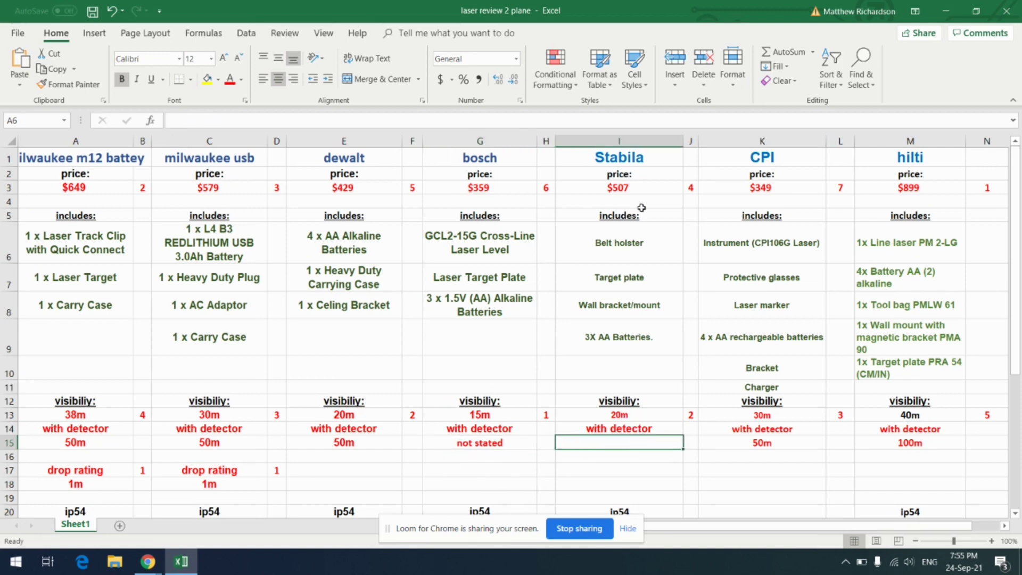
{"action": "left_click", "coordinate": [619, 415]}
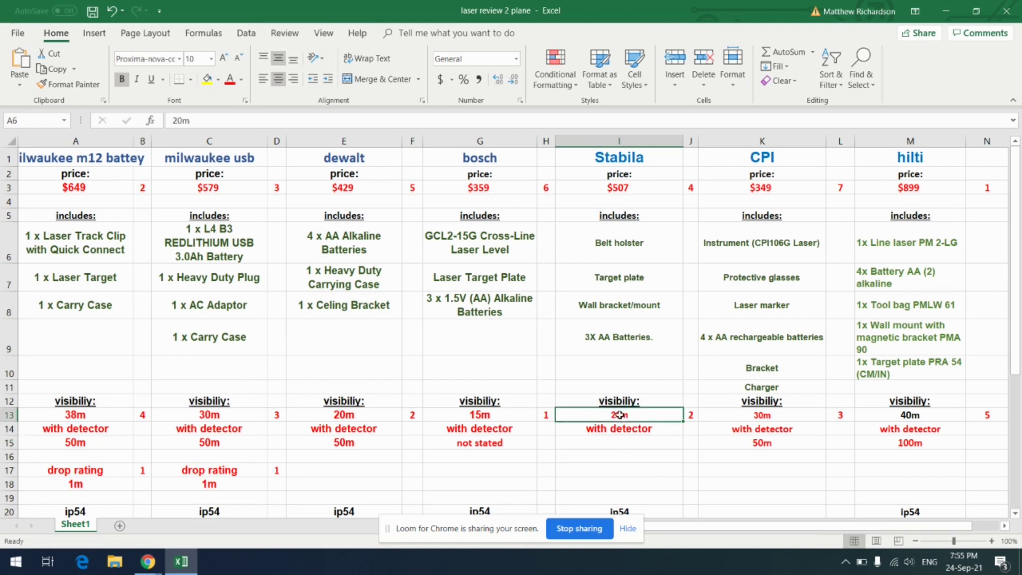
{"action": "left_click", "coordinate": [626, 428]}
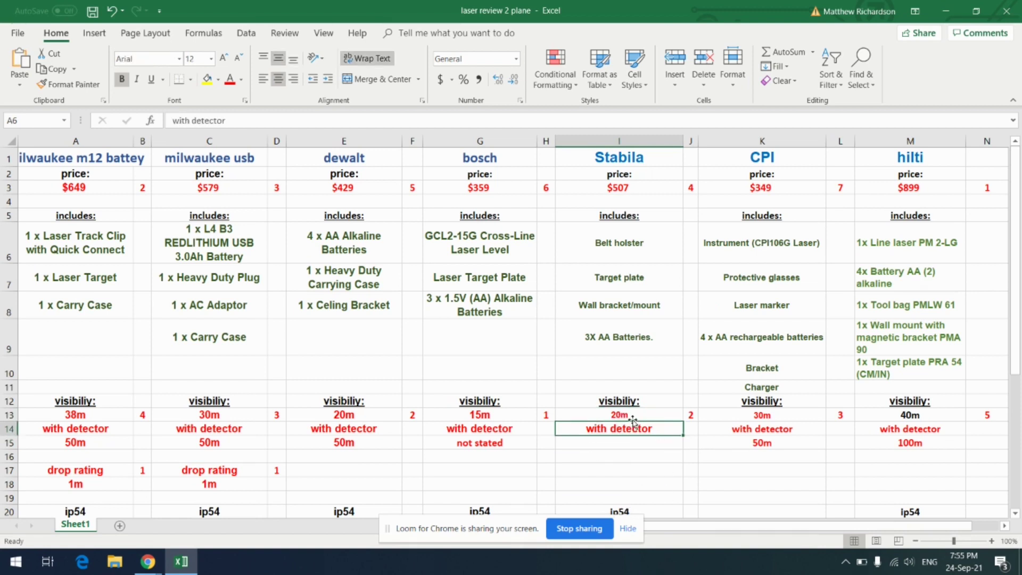
{"action": "left_click", "coordinate": [653, 439]}
{"action": "left_click", "coordinate": [641, 416]}
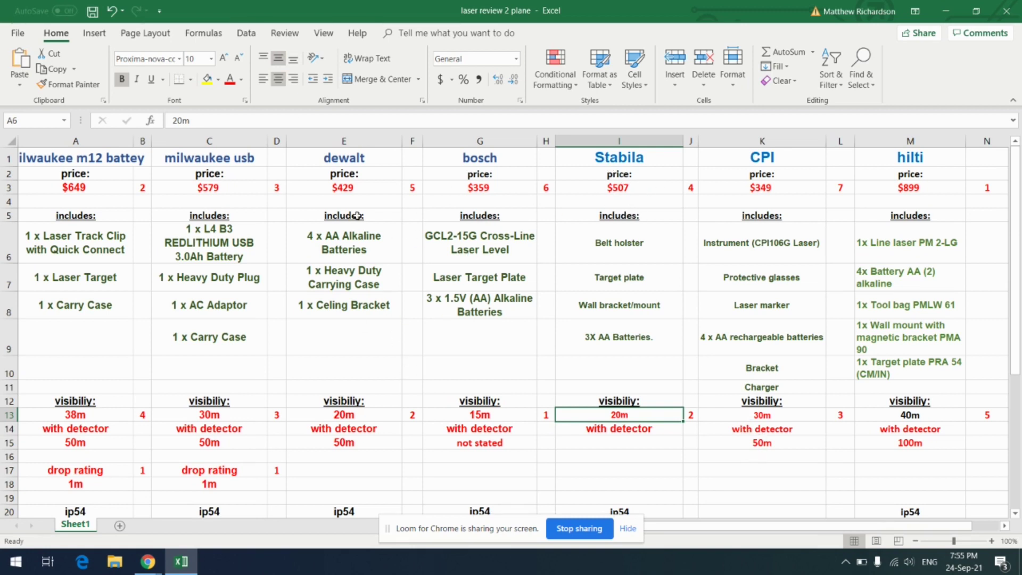
{"action": "left_click", "coordinate": [347, 187]}
{"action": "left_click", "coordinate": [628, 185]}
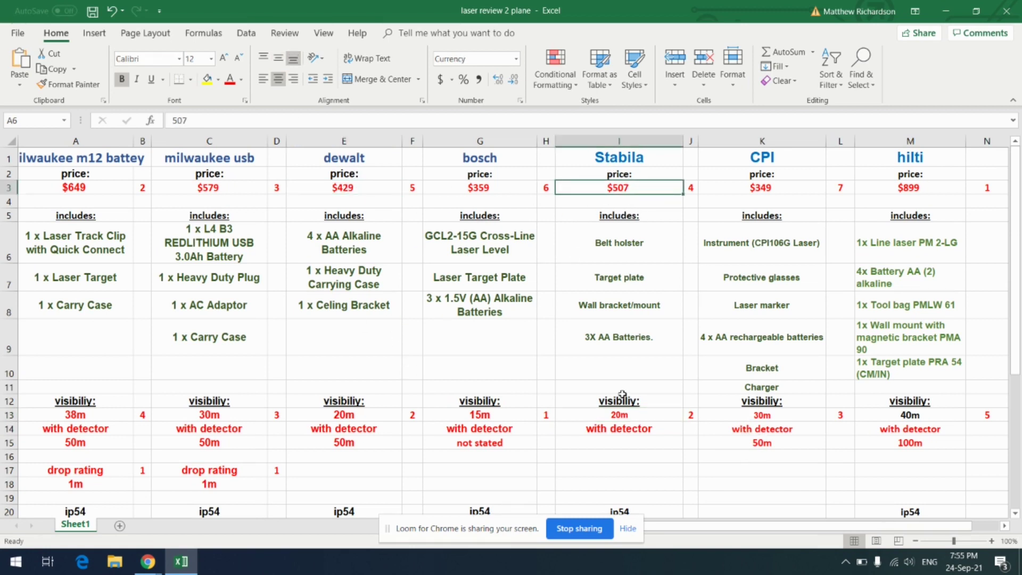
{"action": "left_click", "coordinate": [636, 421]}
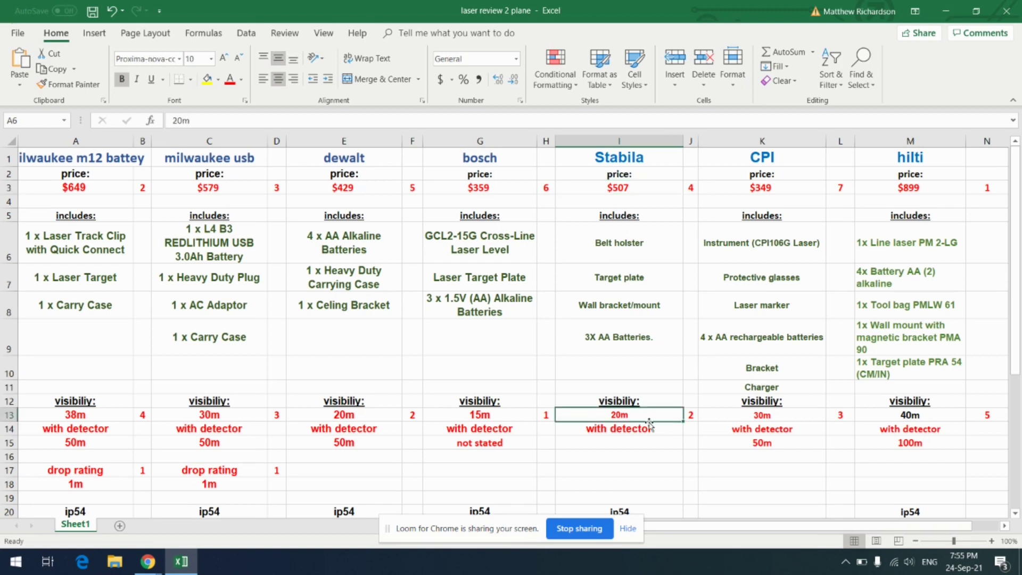
- Review the CPI laser's price alongside its visibility with and without a detector
{"action": "left_click", "coordinate": [791, 419]}
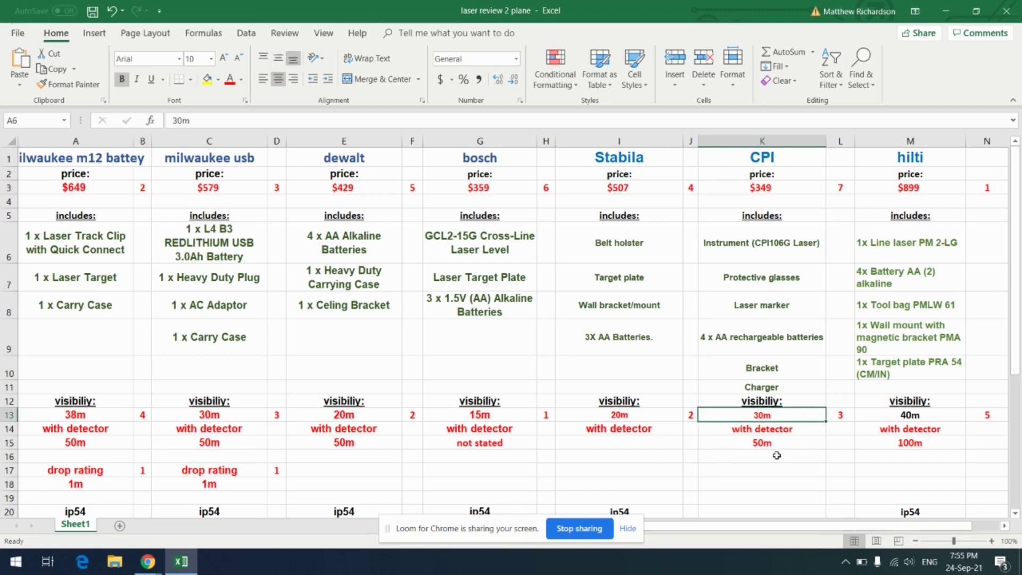
{"action": "left_click", "coordinate": [765, 188]}
{"action": "left_click", "coordinate": [767, 418]}
{"action": "left_click", "coordinate": [779, 443]}
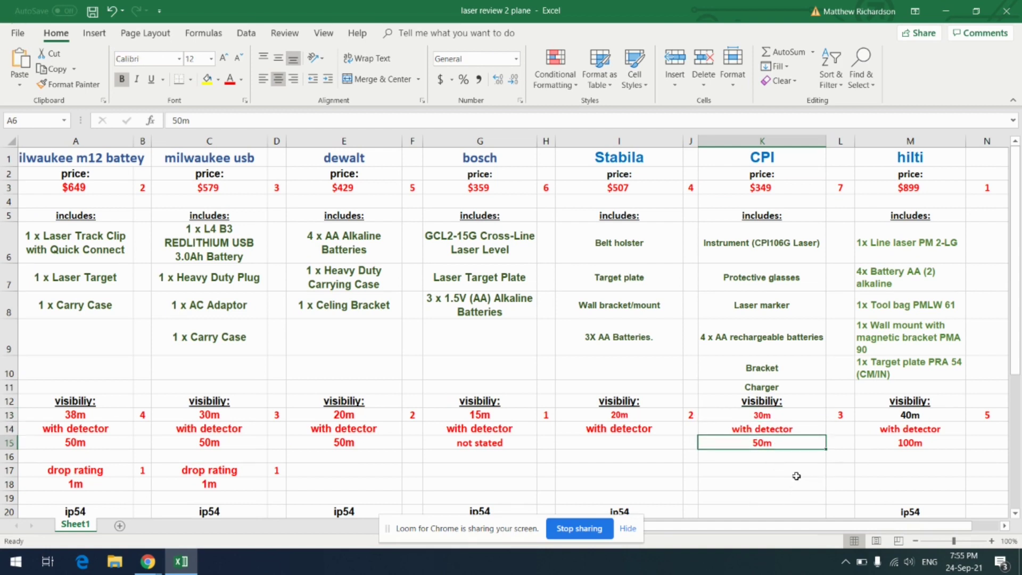
{"action": "left_click", "coordinate": [781, 431]}
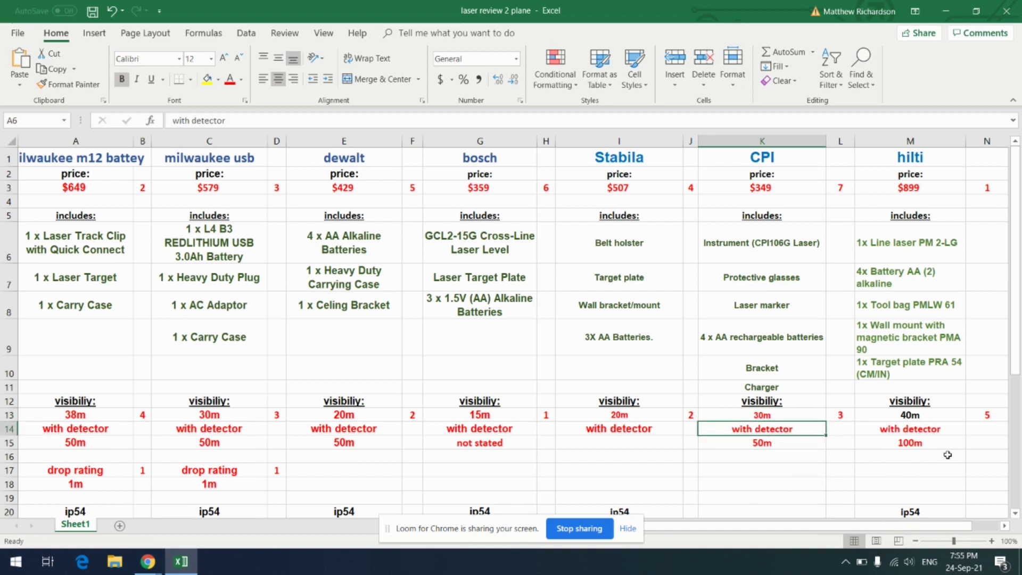
- Review the hilti laser's visibility range, both unaided and with a detector
{"action": "left_click", "coordinate": [893, 431]}
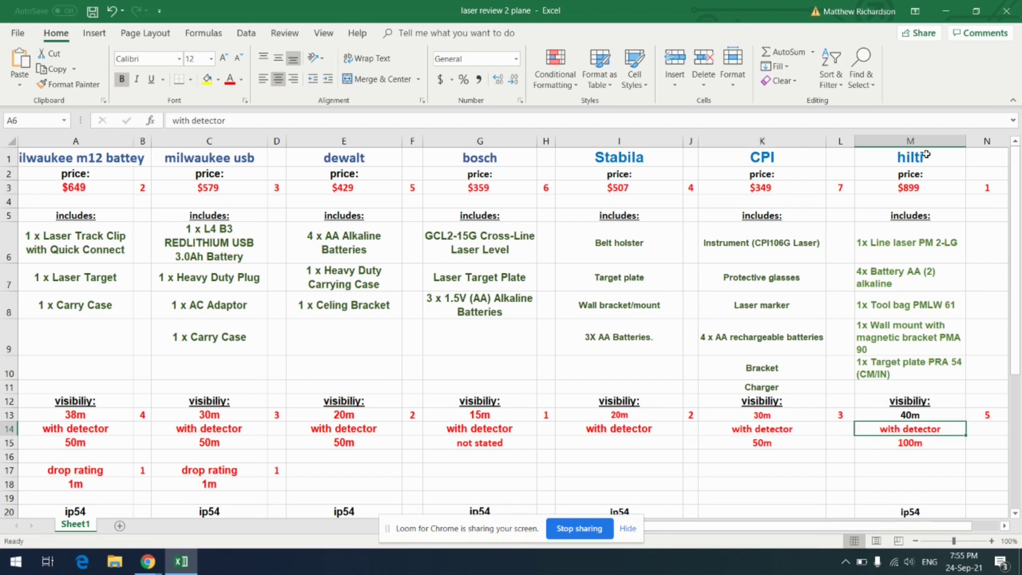
{"action": "left_click", "coordinate": [942, 413]}
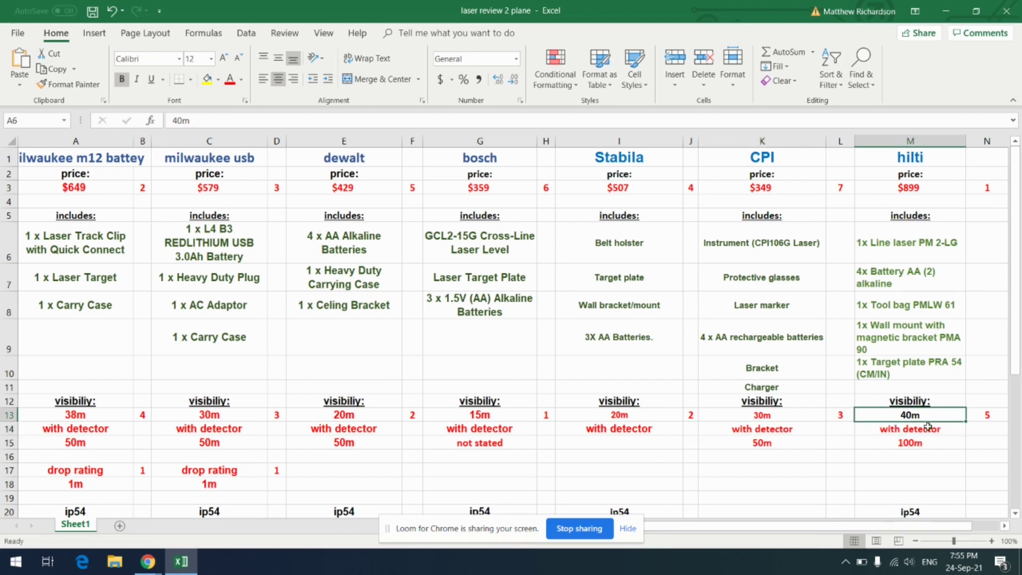
{"action": "left_click", "coordinate": [921, 447]}
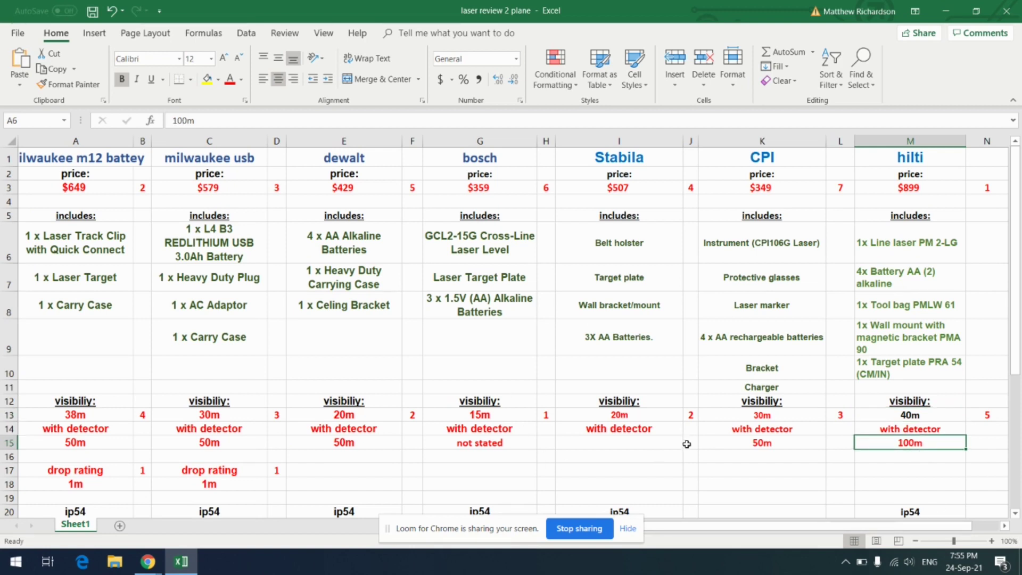
{"action": "left_click", "coordinate": [889, 470]}
{"action": "left_click", "coordinate": [910, 444]}
- From the Stabila column, switch to the Stabila window in Chrome and show the totaltools.com.au LAX 300 cross line laser page
{"action": "left_click", "coordinate": [600, 455]}
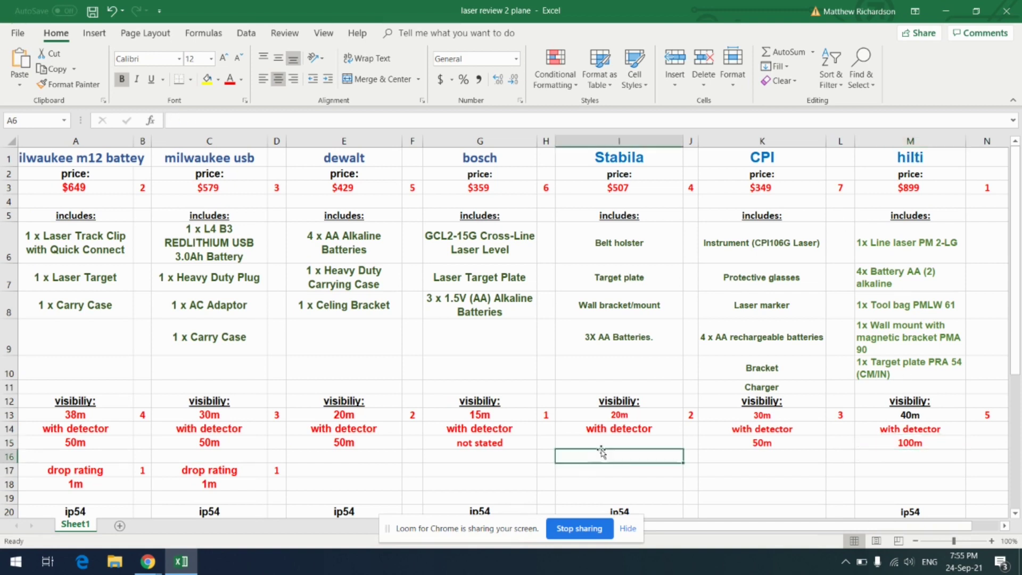
{"action": "left_click", "coordinate": [628, 431]}
{"action": "left_click", "coordinate": [618, 157]}
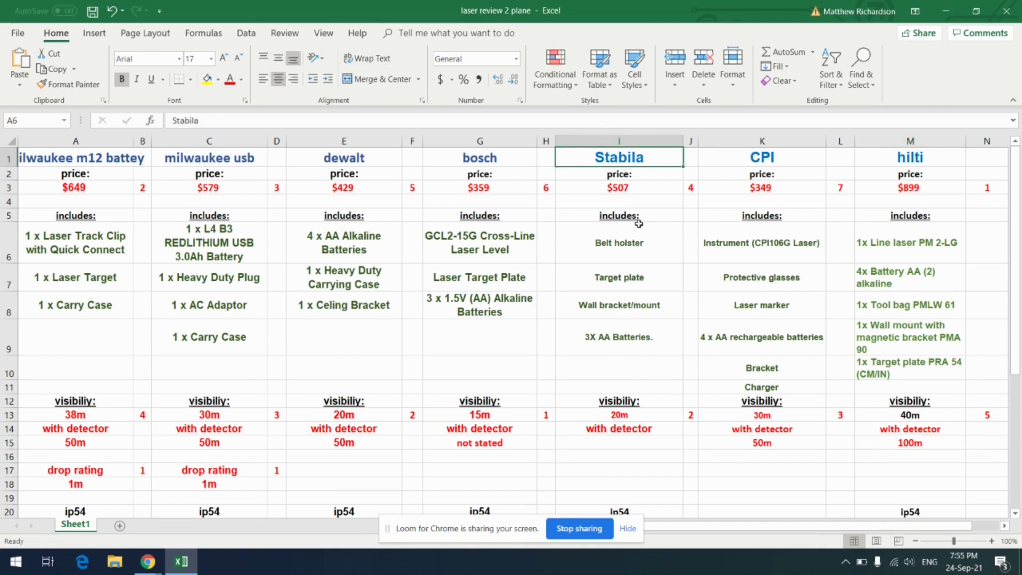
{"action": "key", "text": "alt+Tab"}
{"action": "key", "text": "alt+Tab"}
{"action": "key", "text": "alt+Tab"}
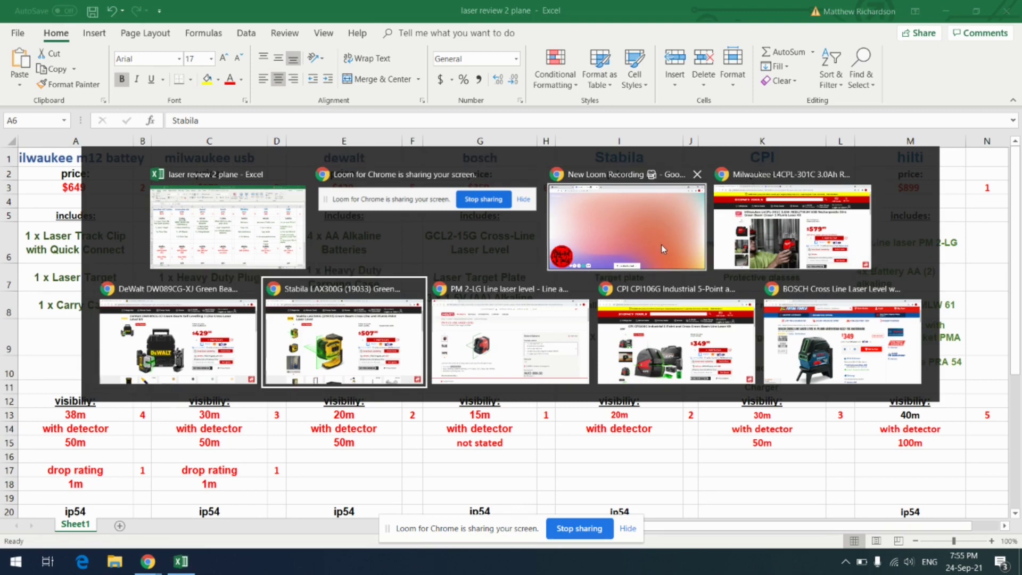
{"action": "left_click", "coordinate": [264, 17]}
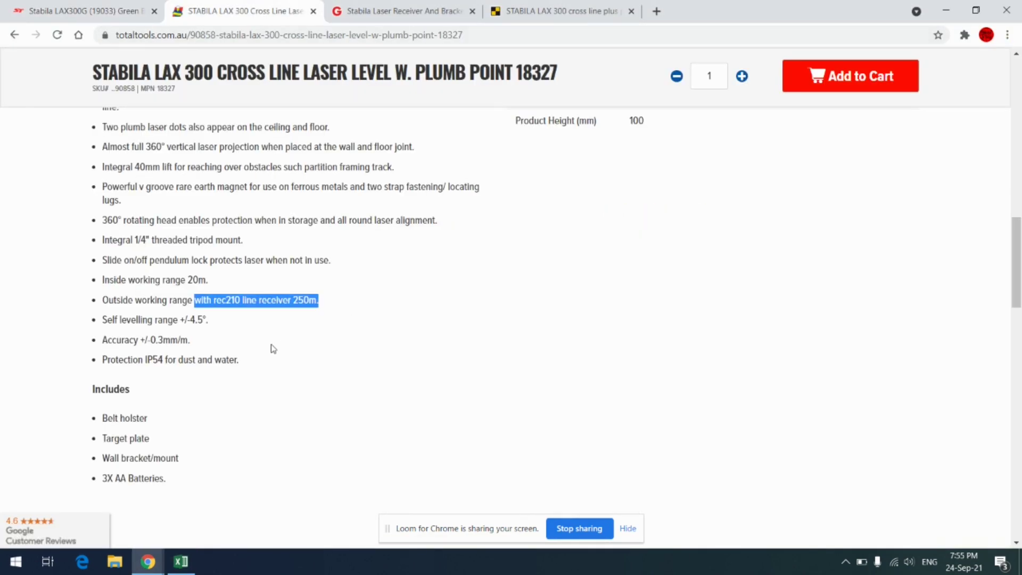
- Highlight the outside working range with rec210 line receiver in the Stabila LAX 300 feature list, then clear the highlight
{"action": "left_click", "coordinate": [274, 345]}
{"action": "left_click_drag", "start_coordinate": [109, 300], "coordinate": [329, 302]}
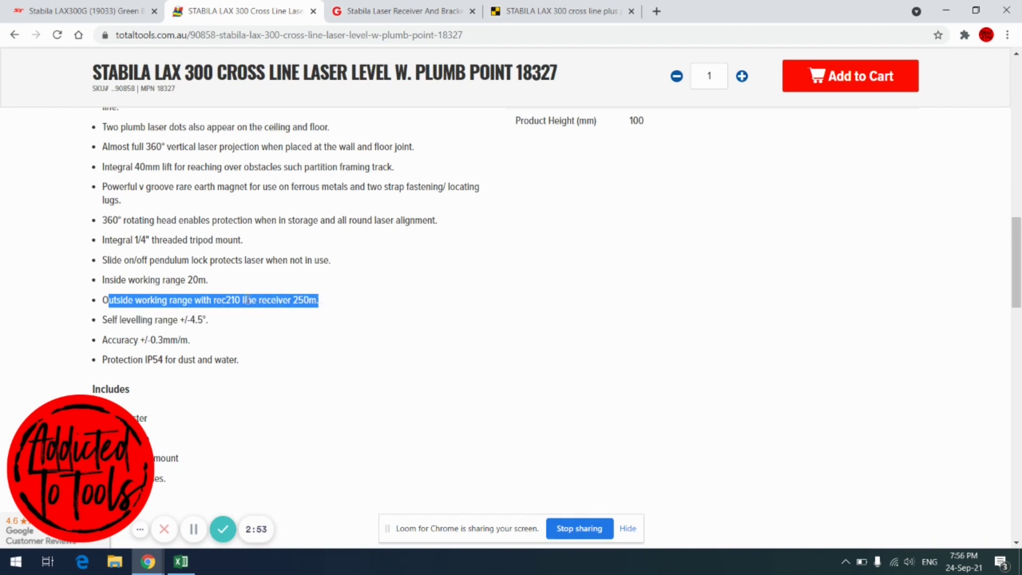
{"action": "left_click", "coordinate": [296, 301]}
- View the Stabila Laser Receiver and Bracket REC210 product page and check its price
{"action": "left_click", "coordinate": [418, 16]}
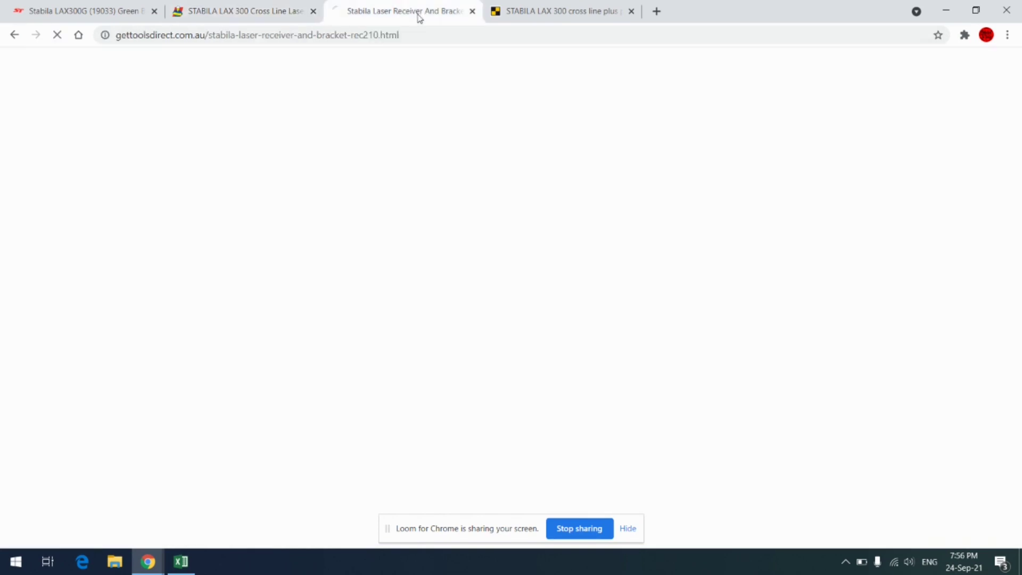
{"action": "left_click", "coordinate": [239, 10]}
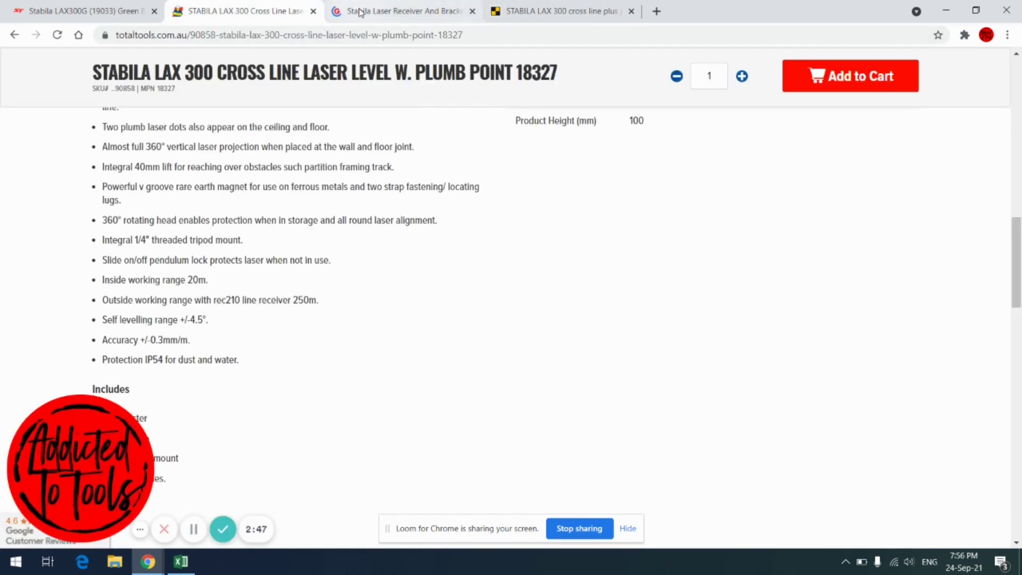
{"action": "left_click", "coordinate": [360, 11]}
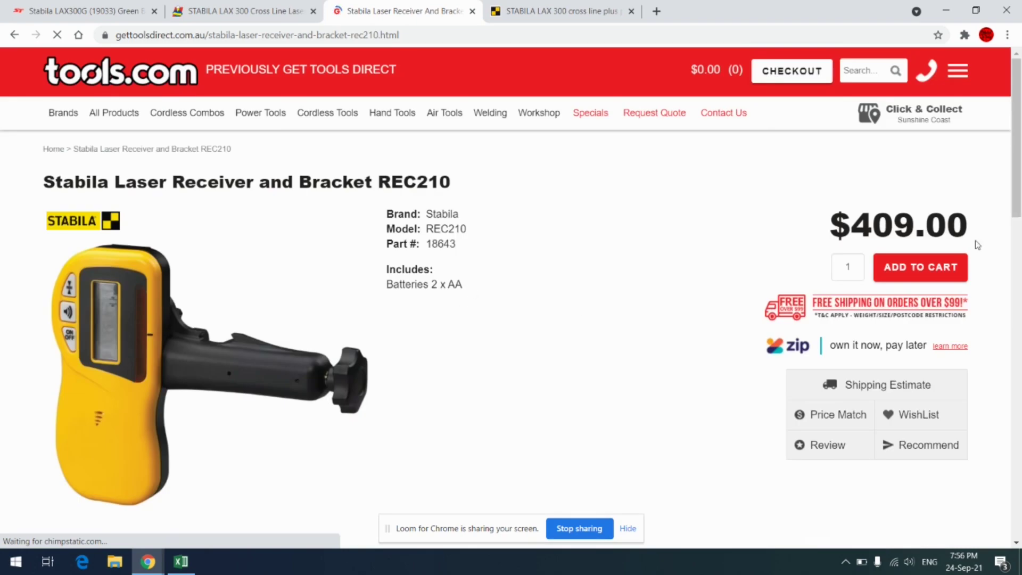
{"action": "triple_click", "coordinate": [826, 221]}
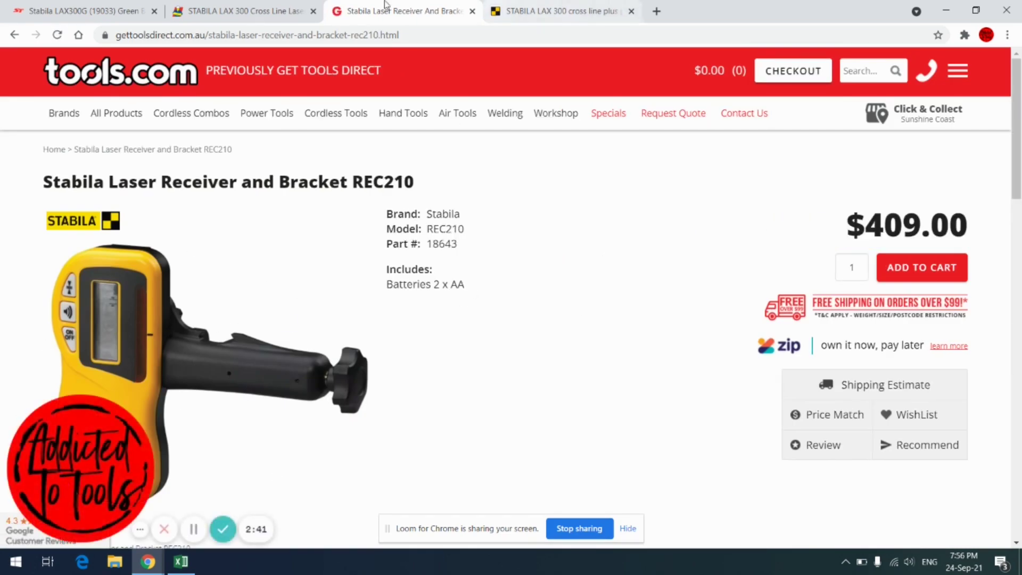
- Return to the Excel comparison sheet and check the visibility scores of the hilti and CPI lasers
{"action": "left_click", "coordinate": [75, 9]}
{"action": "key", "text": "alt+Tab"}
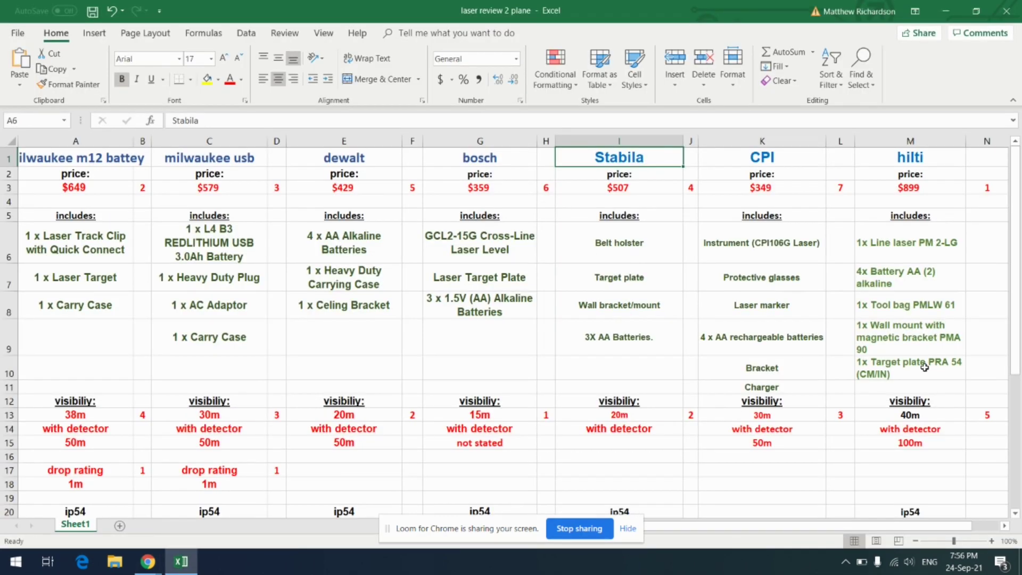
{"action": "left_click", "coordinate": [922, 156]}
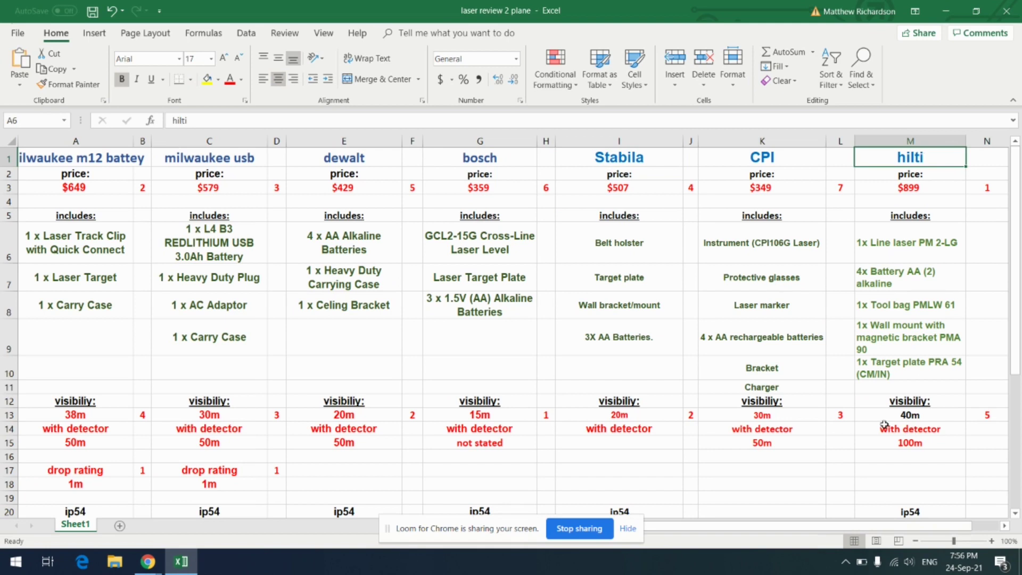
{"action": "left_click", "coordinate": [989, 414]}
{"action": "left_click", "coordinate": [846, 419]}
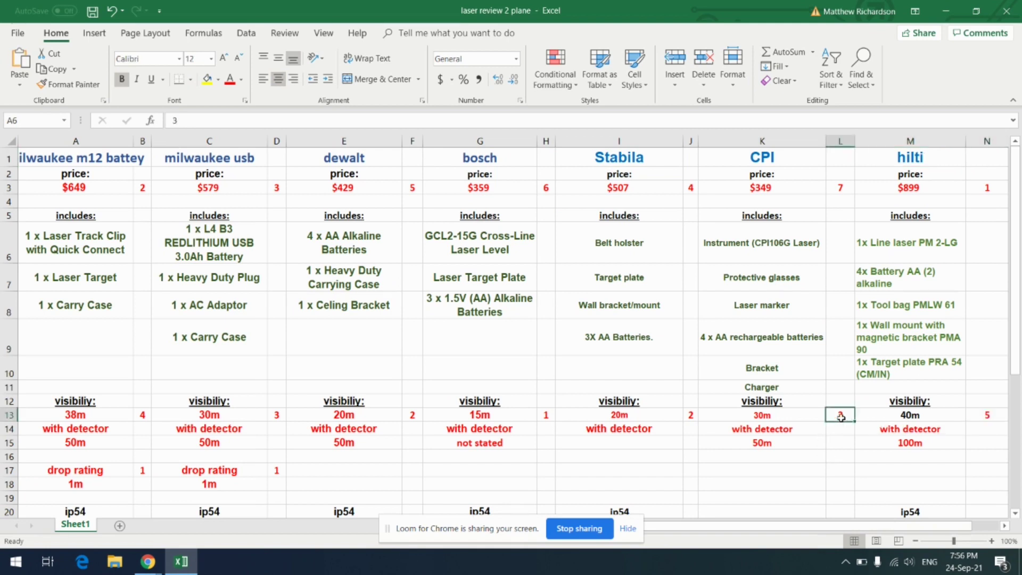
- Check the visibility scores of the Stabila, bosch, dewalt and both milwaukee lasers, ending on the milwaukee m12 heading
{"action": "left_click", "coordinate": [684, 413]}
{"action": "left_click", "coordinate": [550, 416]}
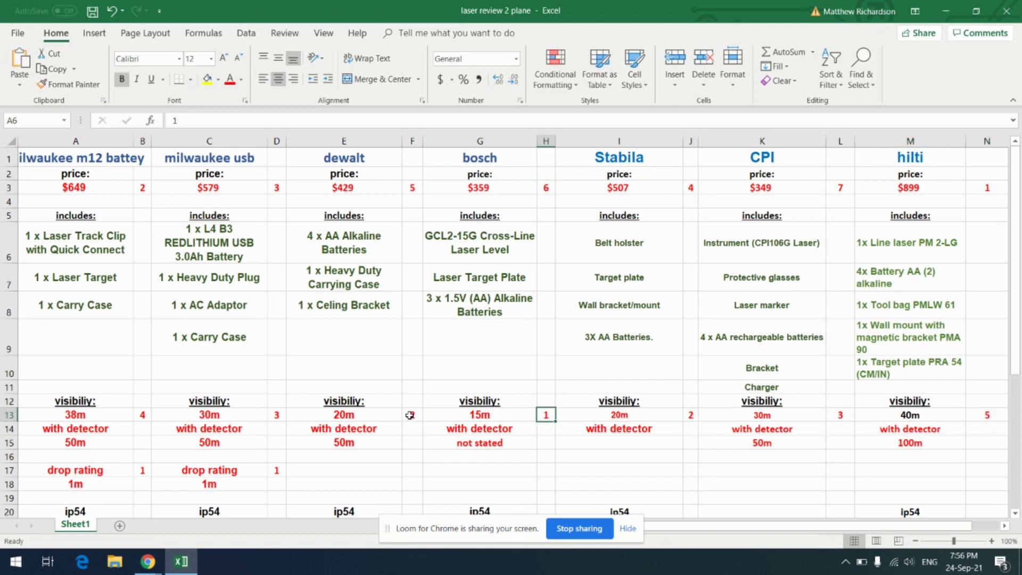
{"action": "left_click", "coordinate": [413, 416]}
{"action": "left_click", "coordinate": [277, 416]}
{"action": "left_click", "coordinate": [143, 416]}
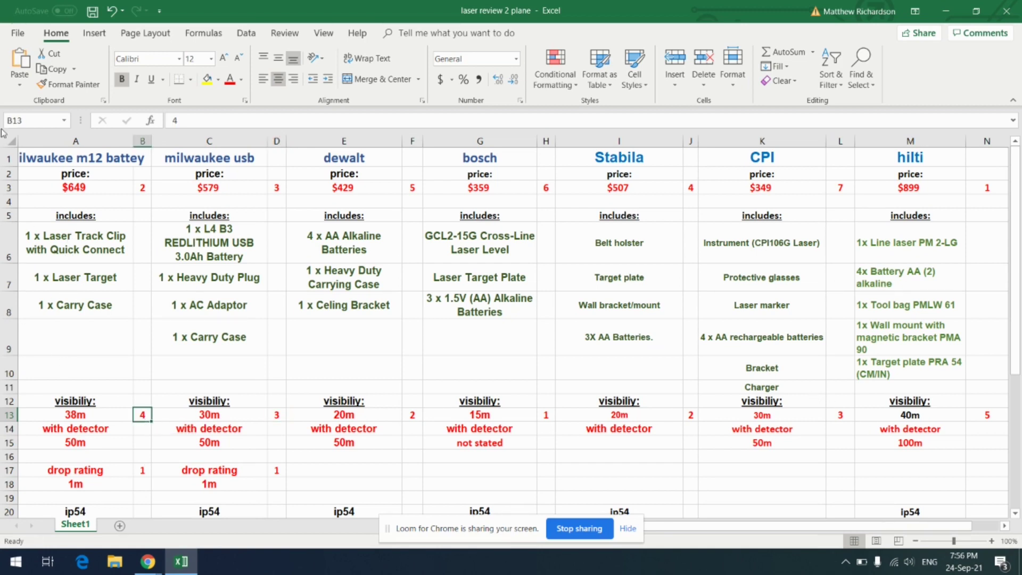
{"action": "left_click", "coordinate": [123, 161]}
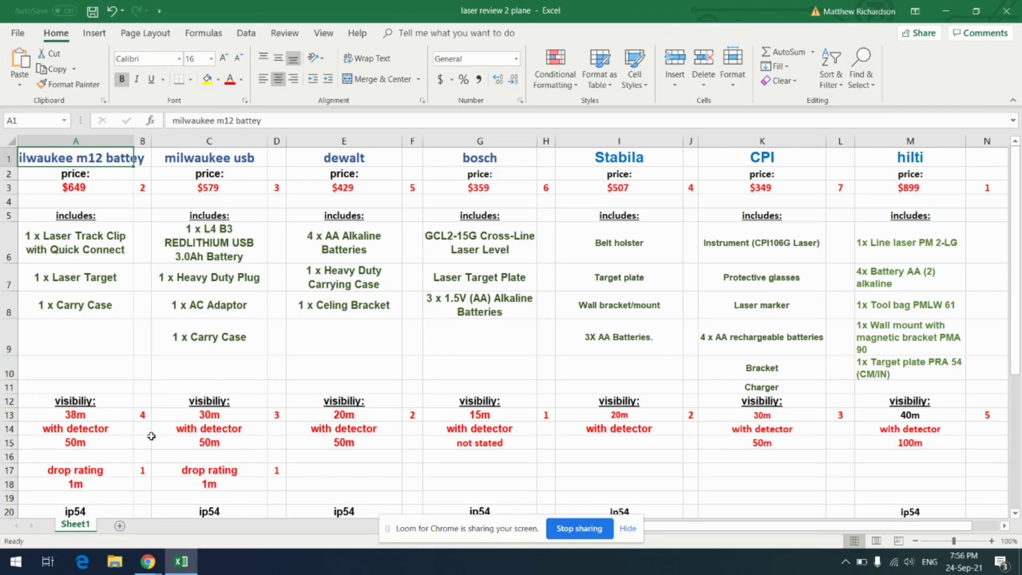
- Review the drop rating entries and scores of the two milwaukee lasers and the same rows for the other brands
{"action": "scroll", "coordinate": [153, 436], "scroll_direction": "down", "scroll_amount": 3}
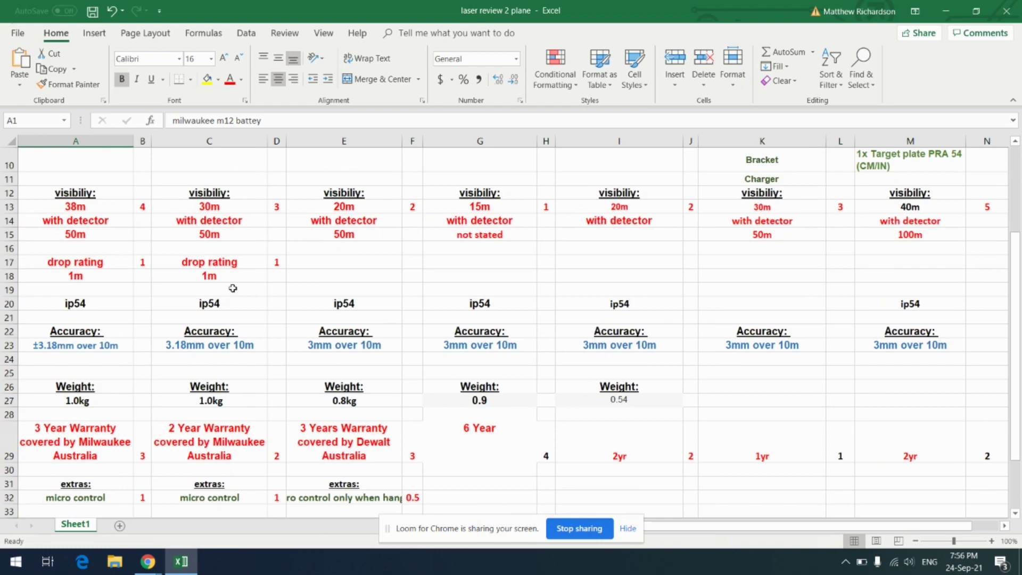
{"action": "scroll", "coordinate": [133, 309], "scroll_direction": "up", "scroll_amount": 1}
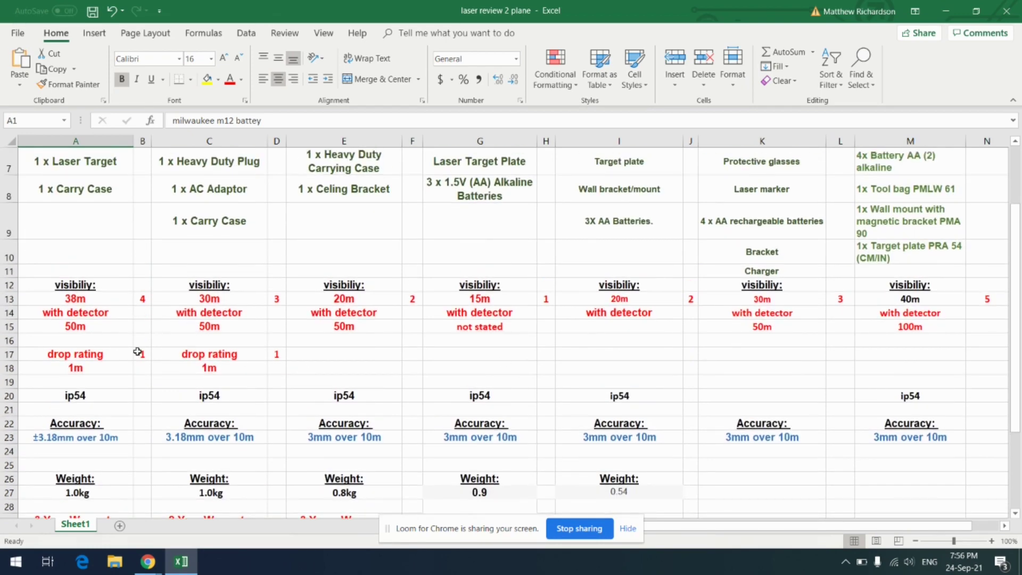
{"action": "left_click", "coordinate": [221, 355]}
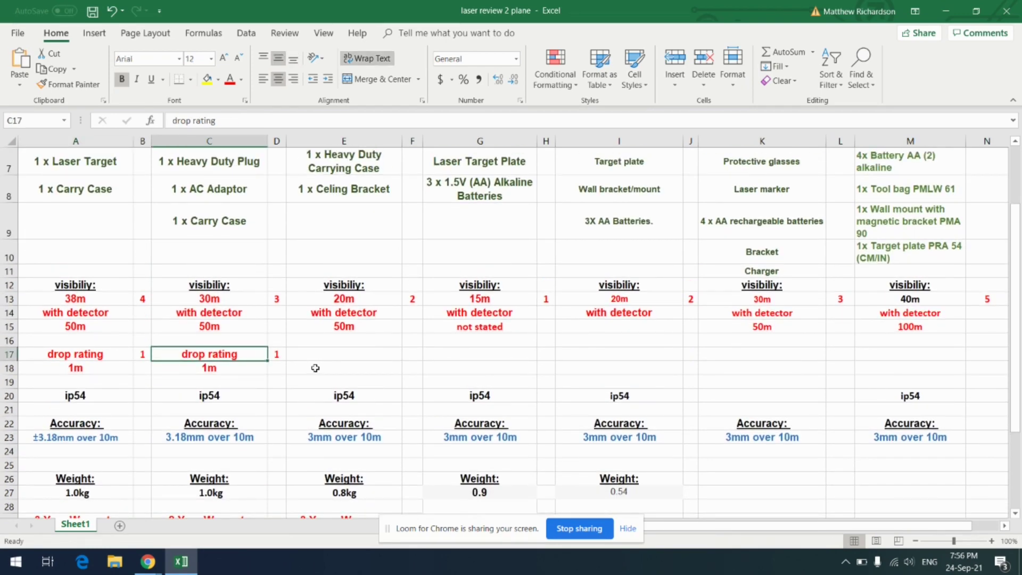
{"action": "left_click", "coordinate": [76, 367]}
{"action": "left_click", "coordinate": [213, 367]}
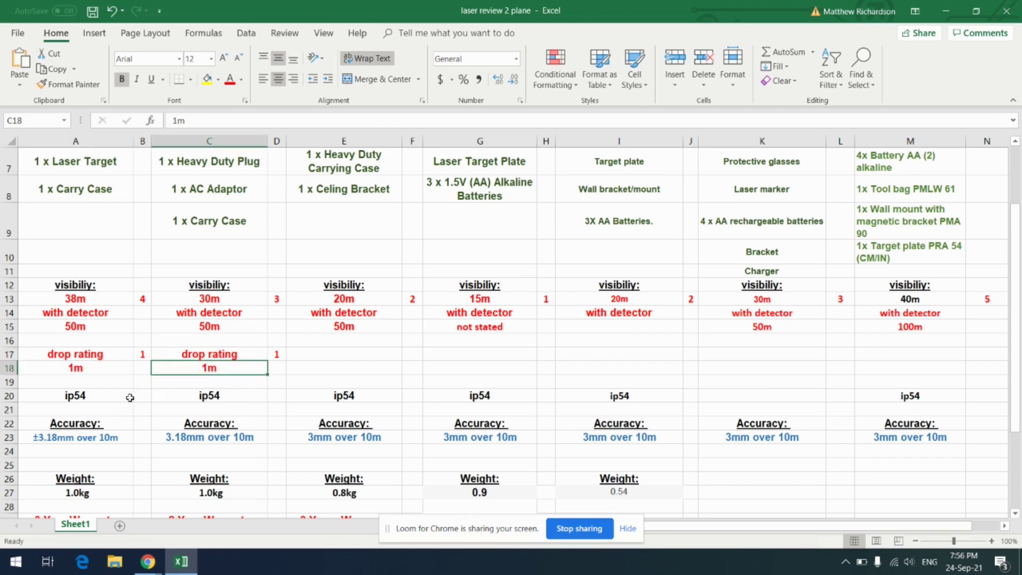
{"action": "left_click", "coordinate": [77, 373]}
{"action": "left_click", "coordinate": [202, 368]}
{"action": "left_click", "coordinate": [278, 353]}
{"action": "left_click", "coordinate": [131, 354]}
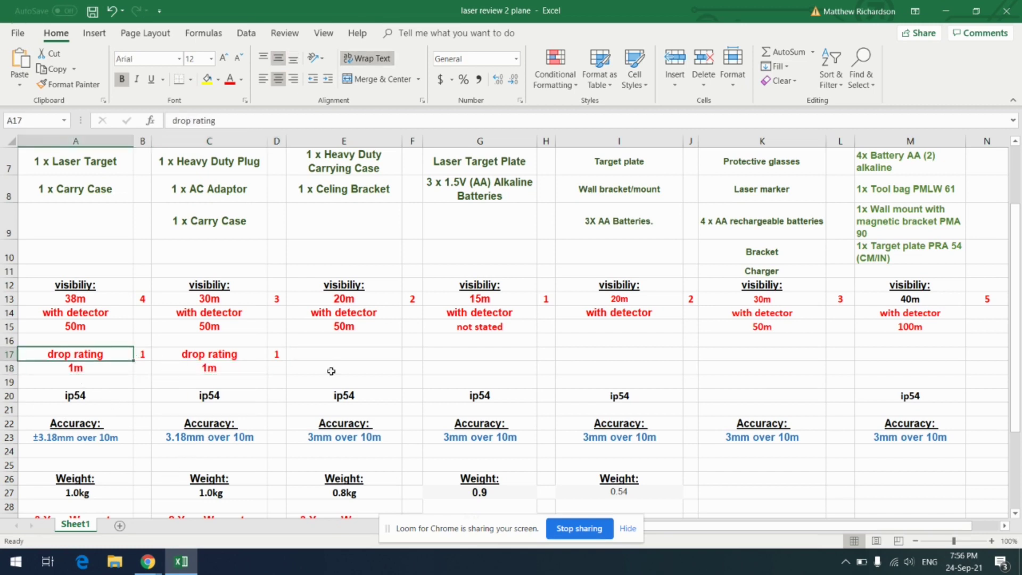
{"action": "left_click", "coordinate": [426, 367]}
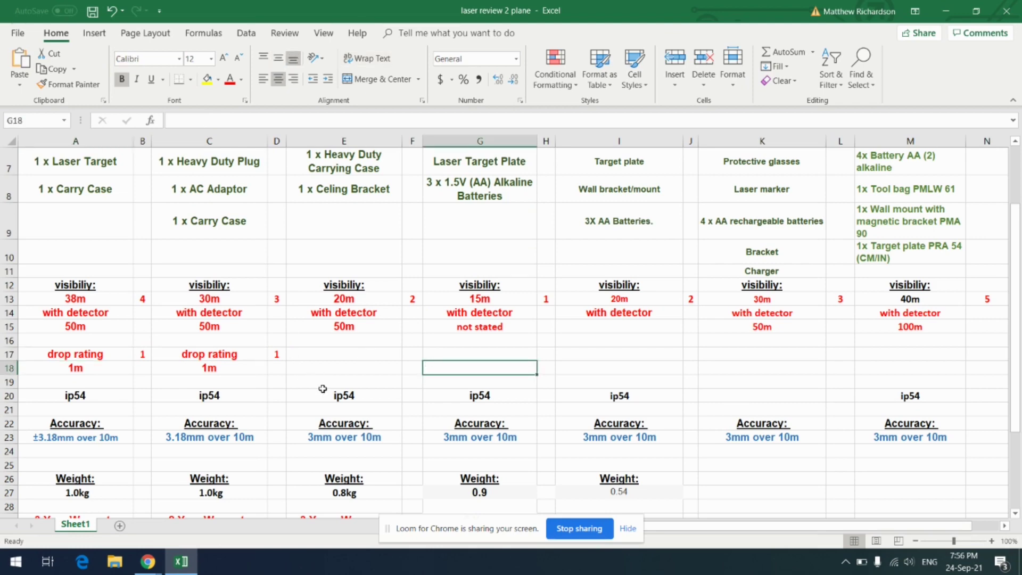
- Check the ip54 entries one by one, then highlight the whole IP rating row from A20 to M20
{"action": "scroll", "coordinate": [323, 388], "scroll_direction": "down", "scroll_amount": 4}
{"action": "scroll", "coordinate": [325, 393], "scroll_direction": "up", "scroll_amount": 2}
{"action": "left_click", "coordinate": [107, 251]}
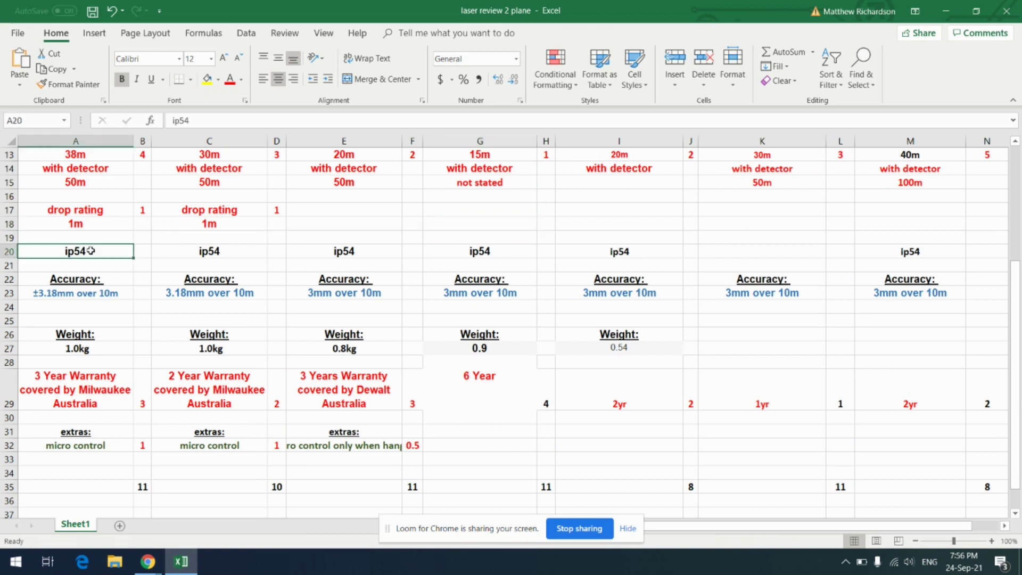
{"action": "left_click", "coordinate": [238, 250]}
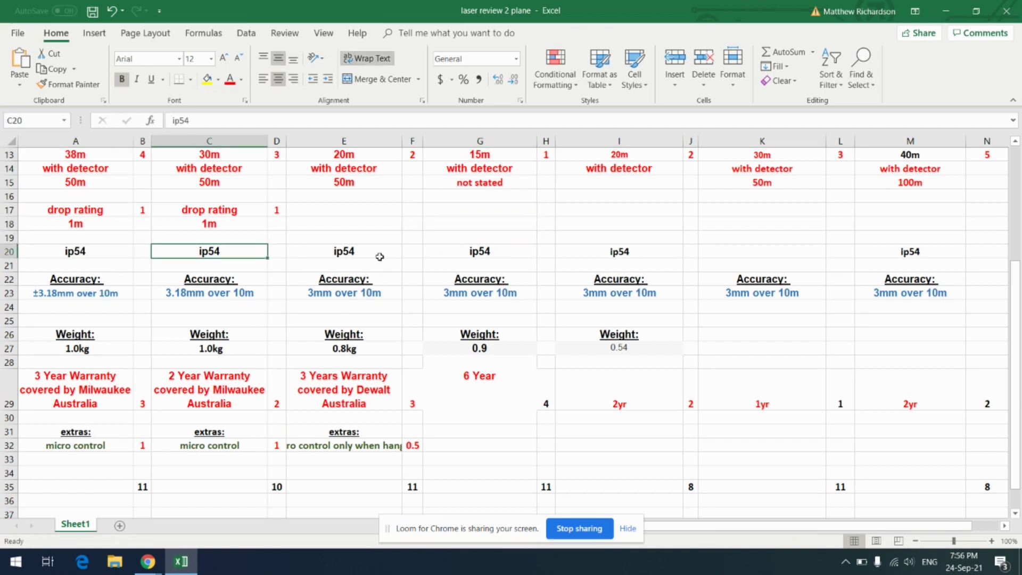
{"action": "left_click", "coordinate": [380, 257]}
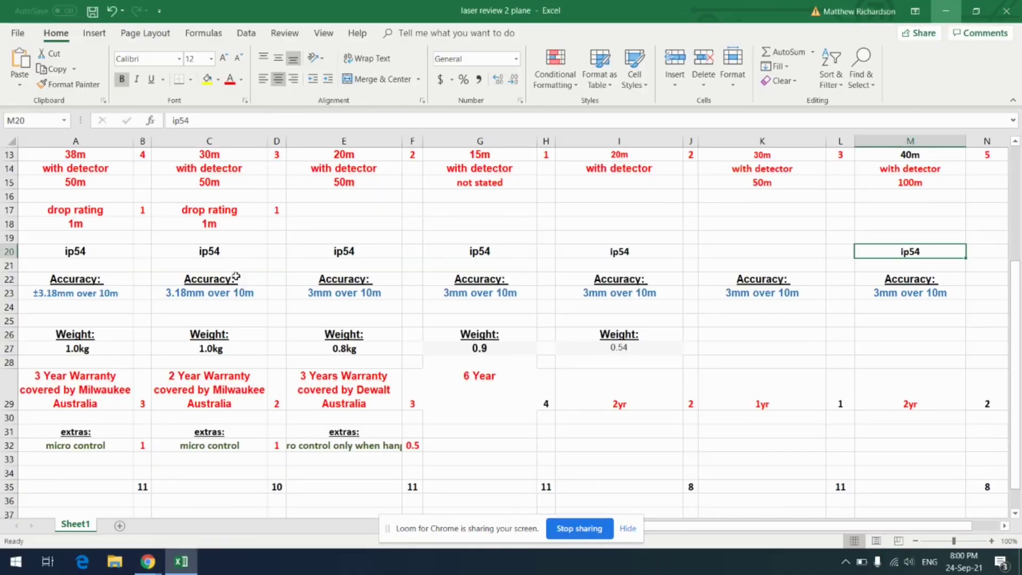
{"action": "left_click_drag", "start_coordinate": [103, 256], "coordinate": [910, 251]}
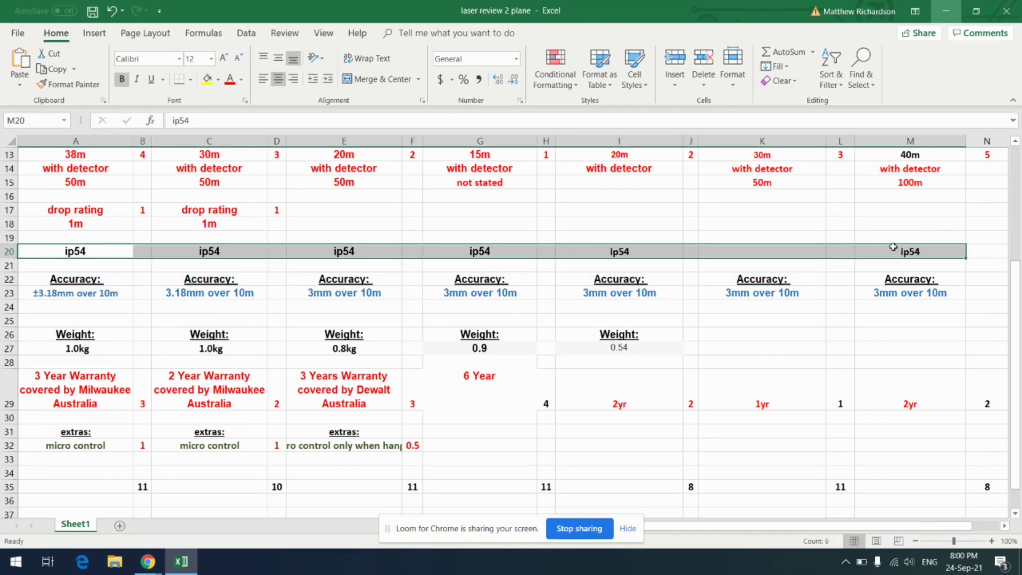
- Check the CPI column from its heading down to the IP rating row and the specifications below
{"action": "scroll", "coordinate": [822, 324], "scroll_direction": "up", "scroll_amount": 1}
{"action": "scroll", "coordinate": [822, 324], "scroll_direction": "up", "scroll_amount": 4}
{"action": "left_click", "coordinate": [768, 151]}
{"action": "scroll", "coordinate": [857, 387], "scroll_direction": "down", "scroll_amount": 4}
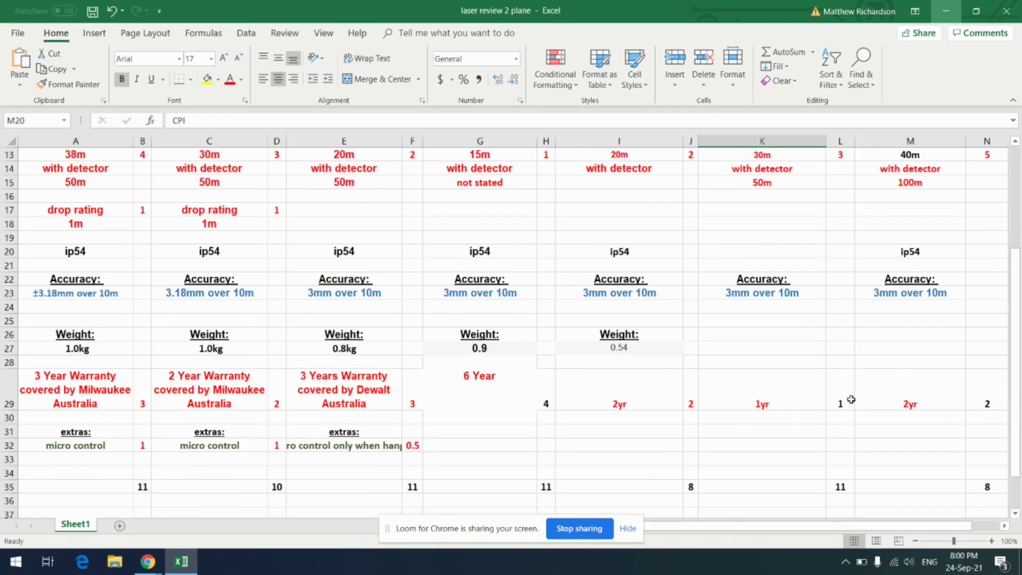
{"action": "scroll", "coordinate": [776, 271], "scroll_direction": "up", "scroll_amount": 4}
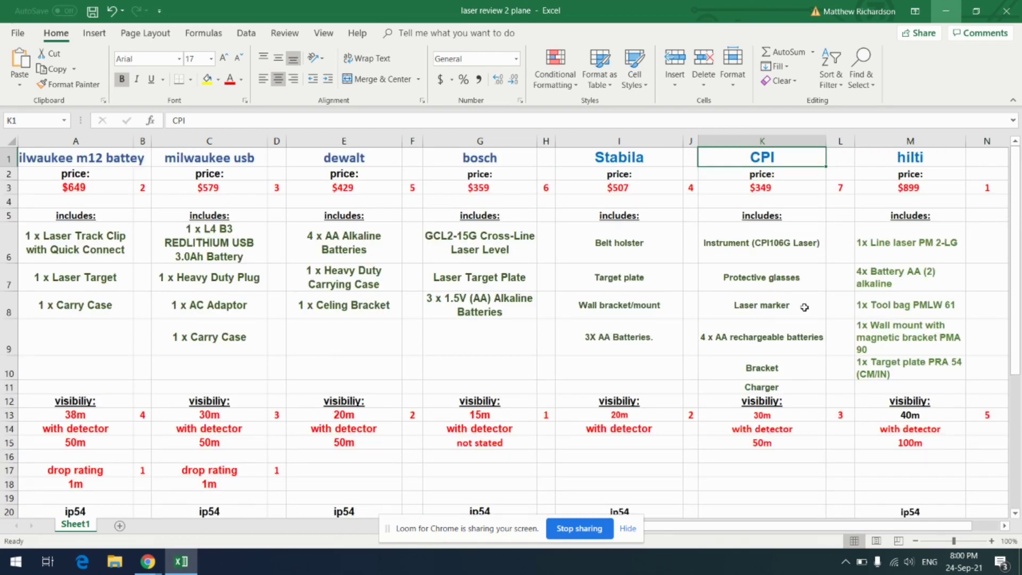
{"action": "scroll", "coordinate": [804, 307], "scroll_direction": "down", "scroll_amount": 3}
{"action": "scroll", "coordinate": [784, 370], "scroll_direction": "down", "scroll_amount": 1}
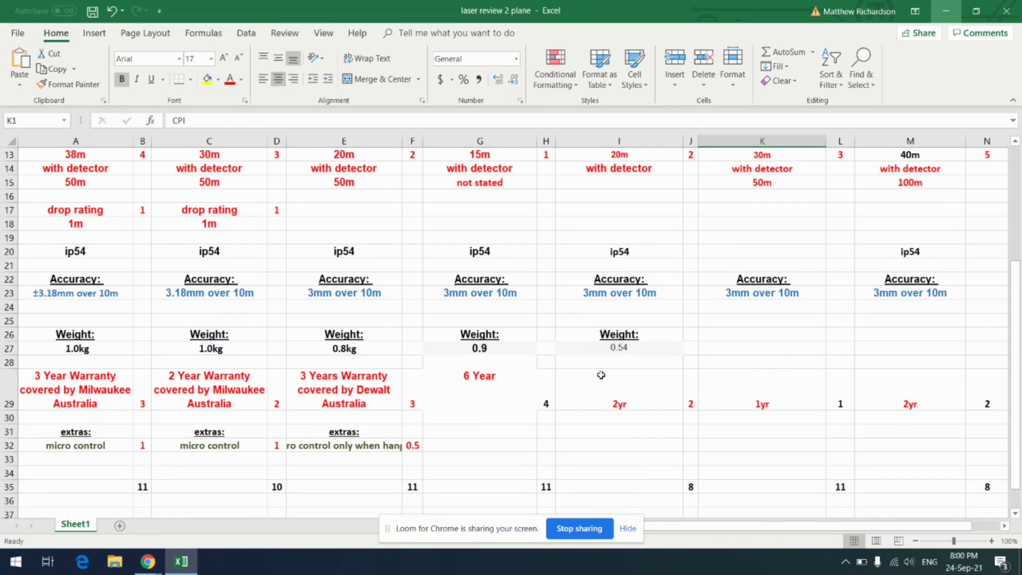
- Review the accuracy row across all seven lasers, going from the hilti back to the milwaukee m12
{"action": "scroll", "coordinate": [175, 421], "scroll_direction": "down", "scroll_amount": 1}
{"action": "left_click", "coordinate": [617, 251]}
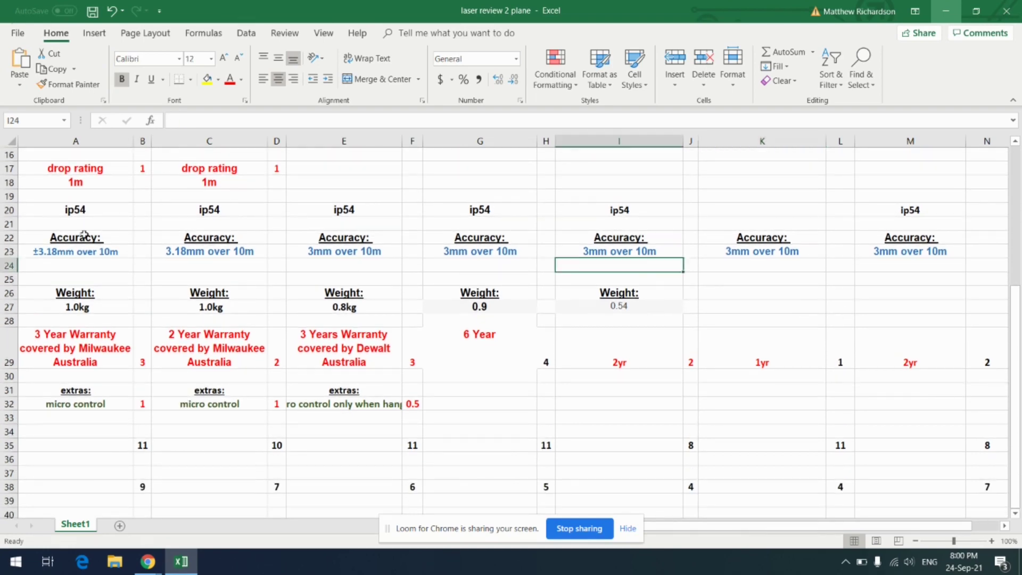
{"action": "left_click_drag", "start_coordinate": [73, 237], "coordinate": [984, 226]}
{"action": "left_click", "coordinate": [984, 293]}
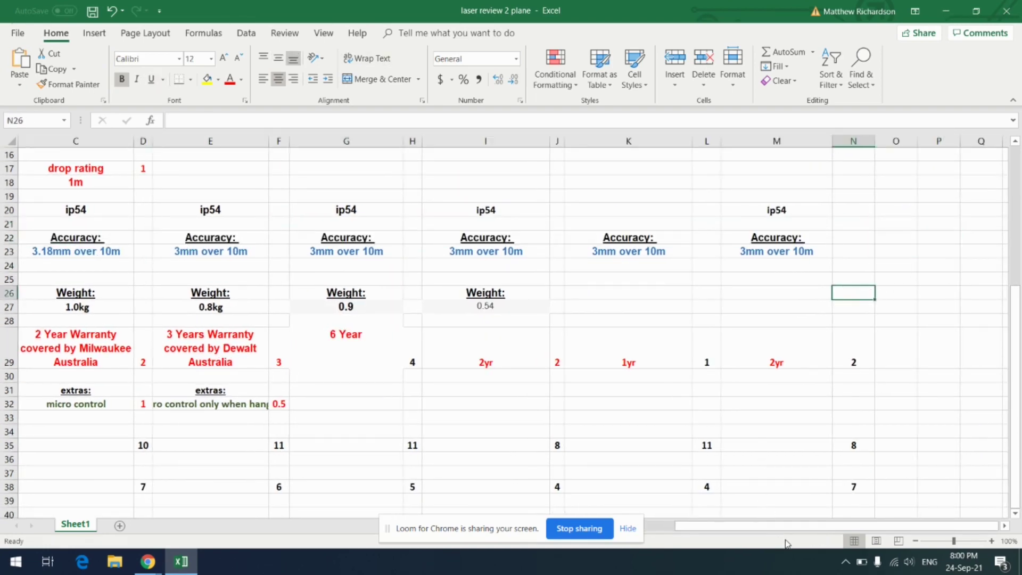
{"action": "left_click_drag", "start_coordinate": [785, 528], "coordinate": [772, 529]}
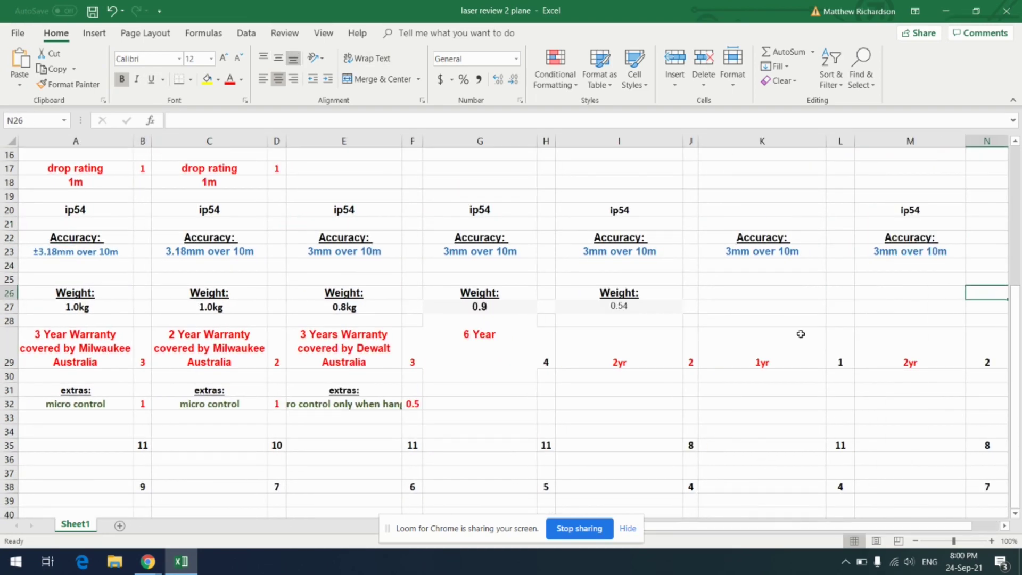
{"action": "left_click", "coordinate": [917, 252]}
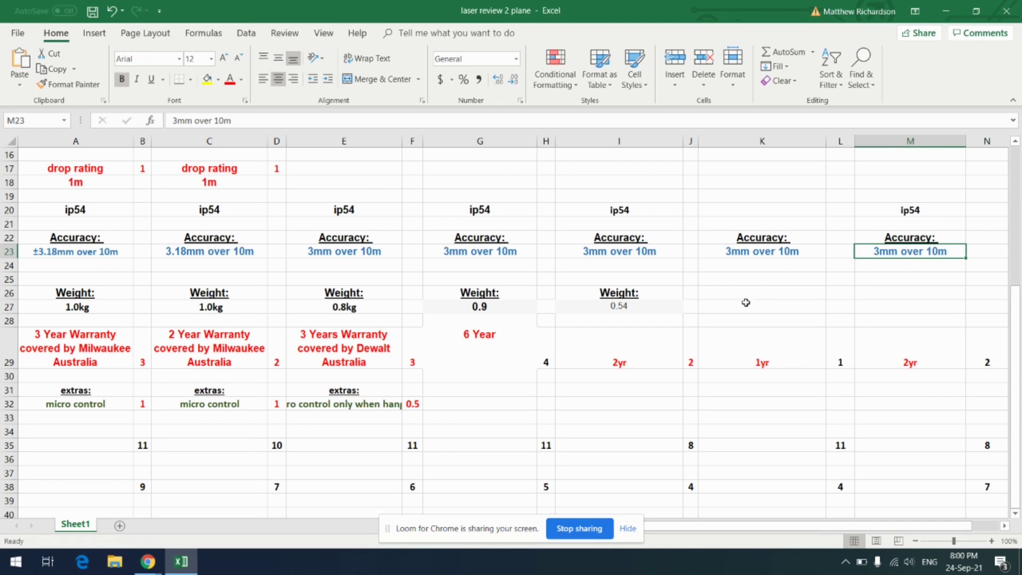
{"action": "left_click", "coordinate": [758, 254]}
{"action": "left_click", "coordinate": [613, 254]}
{"action": "left_click", "coordinate": [503, 253]}
{"action": "left_click", "coordinate": [344, 253]}
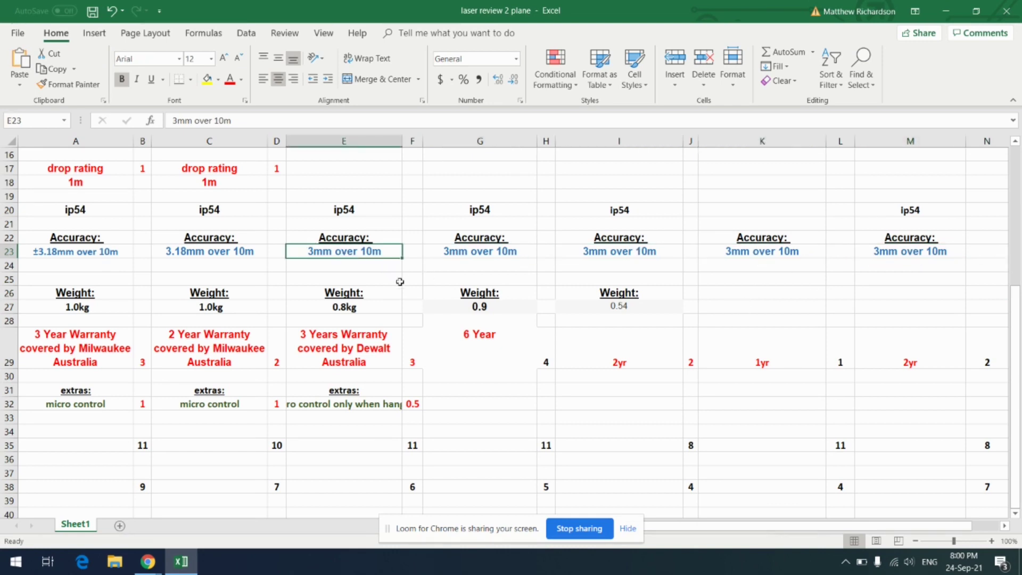
{"action": "left_click", "coordinate": [216, 256]}
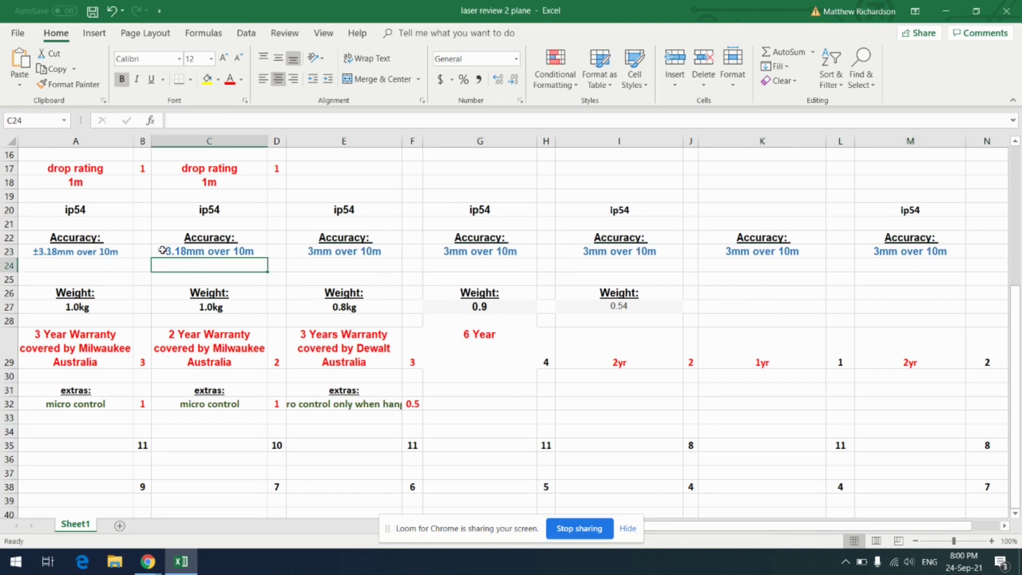
{"action": "left_click", "coordinate": [91, 255]}
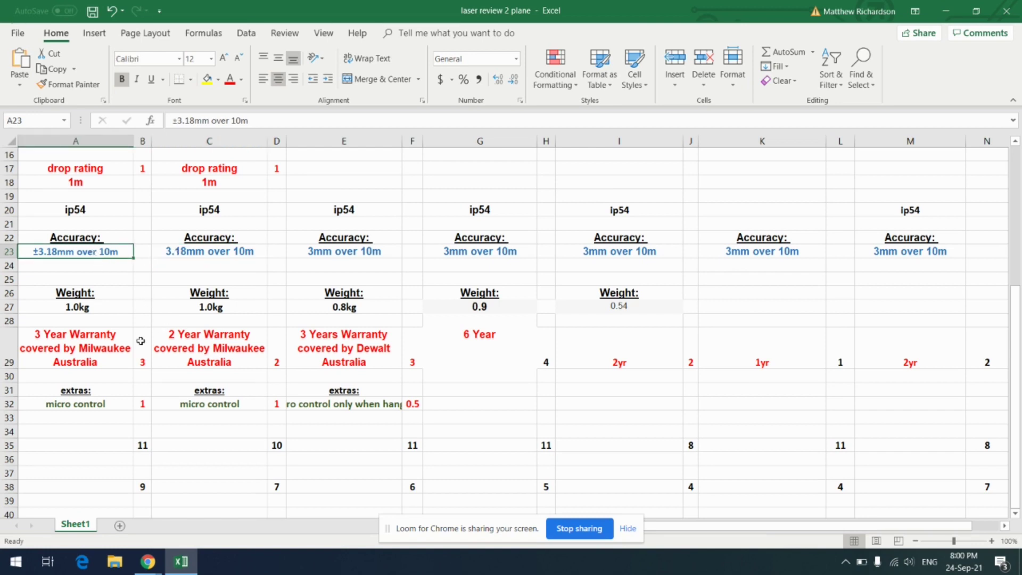
- Compare the accuracy figures of the milwaukee usb and milwaukee m12 lasers by highlighting them together
{"action": "left_click", "coordinate": [255, 278]}
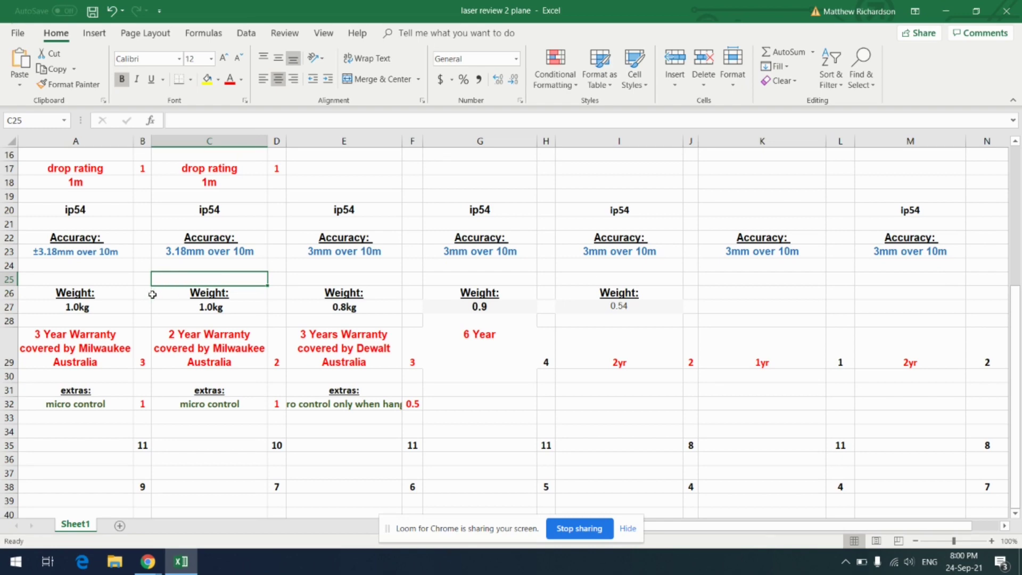
{"action": "scroll", "coordinate": [154, 293], "scroll_direction": "up", "scroll_amount": 5}
{"action": "scroll", "coordinate": [217, 185], "scroll_direction": "down", "scroll_amount": 7}
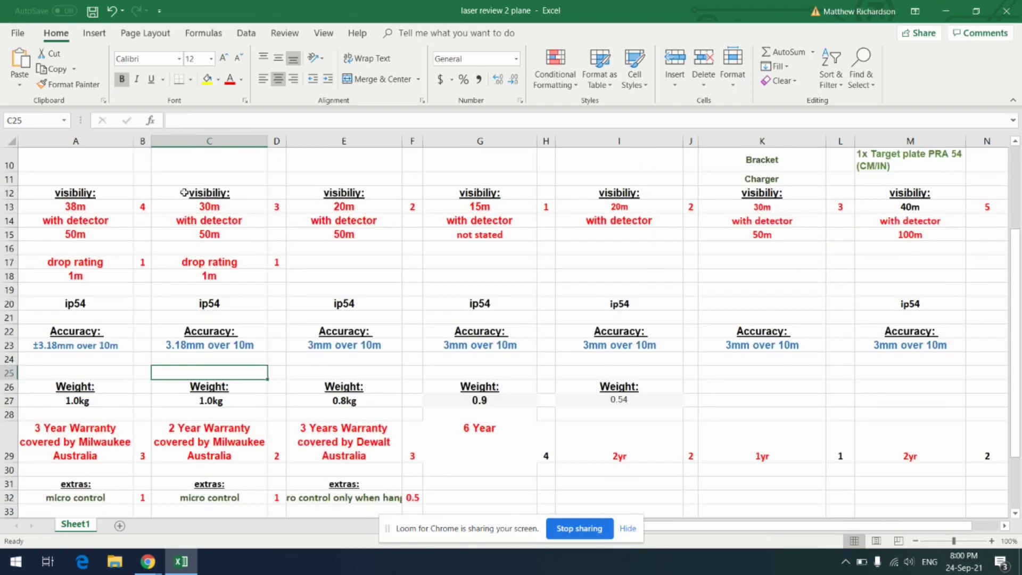
{"action": "scroll", "coordinate": [210, 190], "scroll_direction": "up", "scroll_amount": 3}
{"action": "left_click_drag", "start_coordinate": [233, 288], "coordinate": [75, 292]}
{"action": "left_click", "coordinate": [169, 307]}
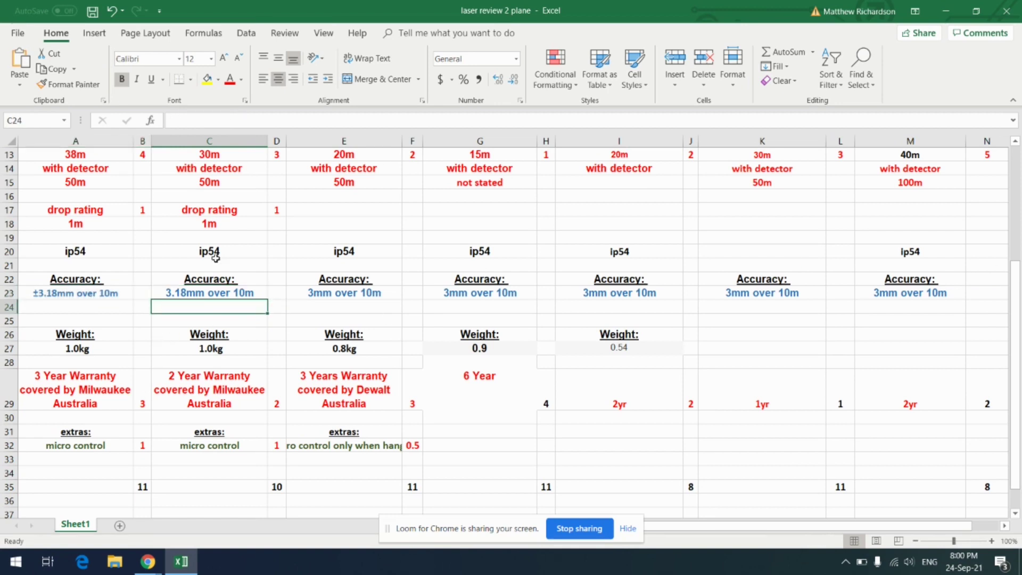
- Review the weight section, from the milwaukee m12 weight to the cells for the CPI and hilti lasers
{"action": "left_click", "coordinate": [119, 345]}
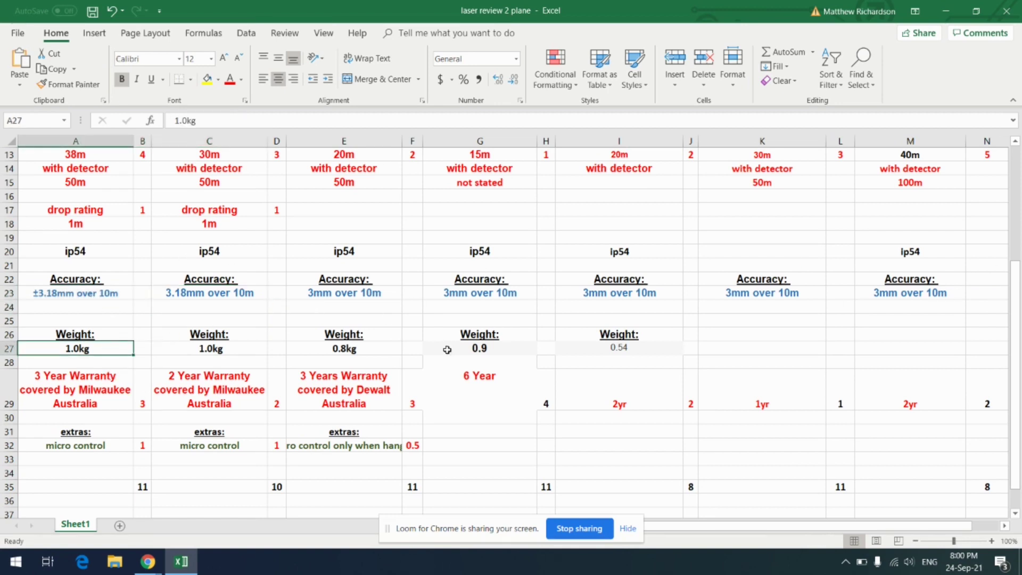
{"action": "left_click_drag", "start_coordinate": [771, 337], "coordinate": [904, 334]}
{"action": "left_click", "coordinate": [920, 363]}
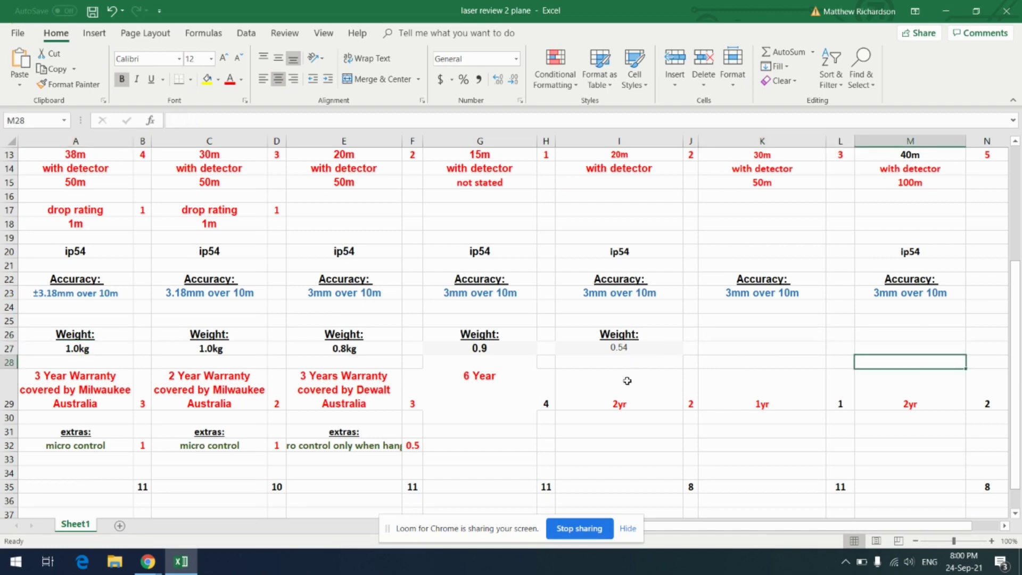
{"action": "scroll", "coordinate": [614, 279], "scroll_direction": "up", "scroll_amount": 4}
{"action": "scroll", "coordinate": [647, 405], "scroll_direction": "down", "scroll_amount": 3}
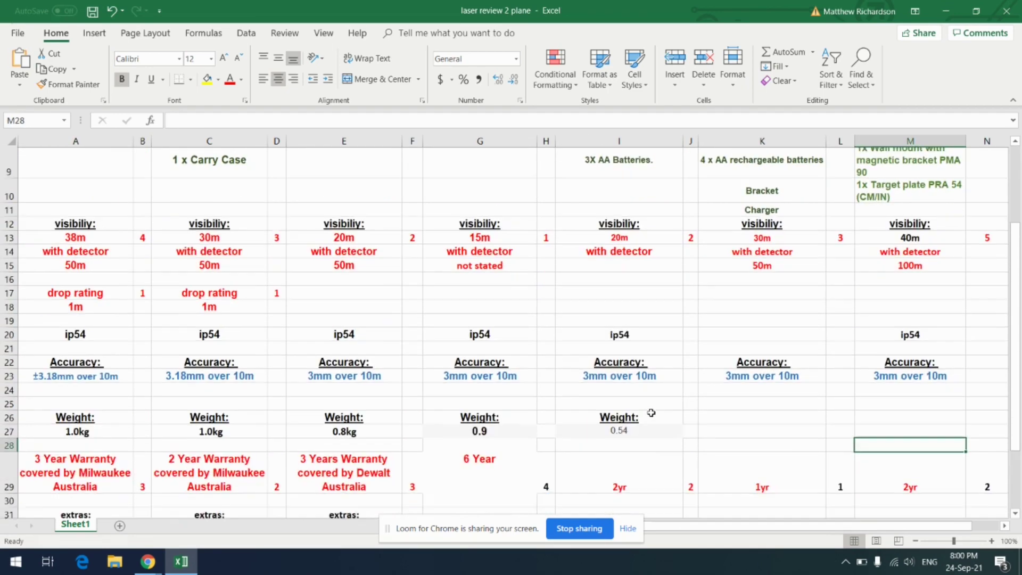
- Compare the weights of the Stabila, bosch and dewalt lasers, checking the brand headings
{"action": "left_click", "coordinate": [621, 399]}
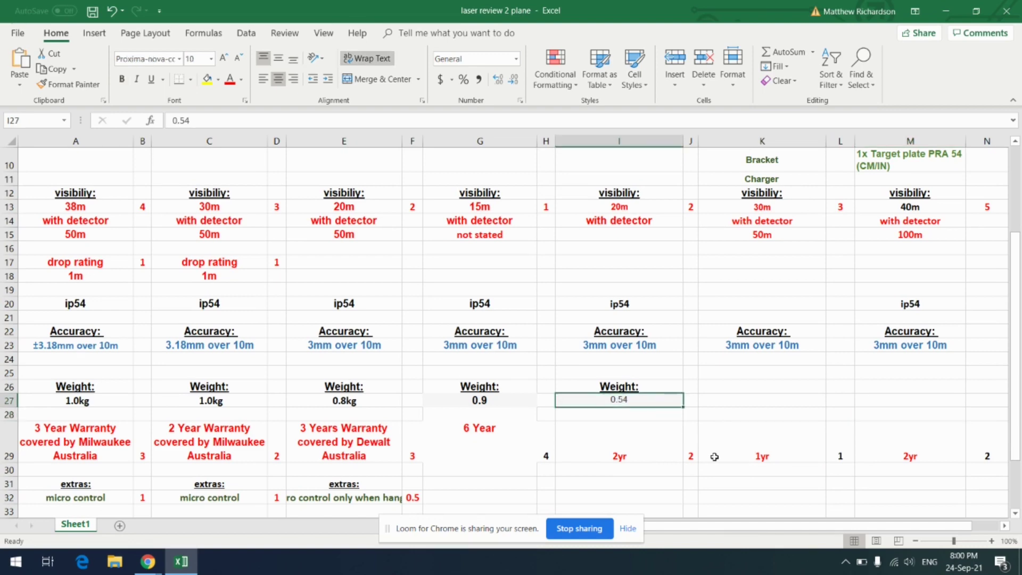
{"action": "left_click", "coordinate": [504, 403]}
{"action": "scroll", "coordinate": [495, 455], "scroll_direction": "up", "scroll_amount": 3}
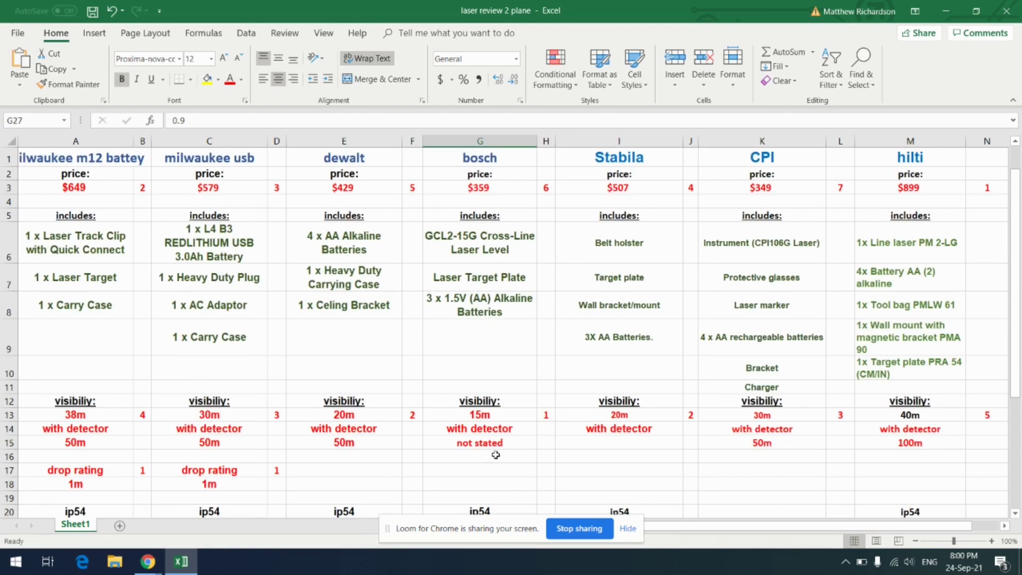
{"action": "scroll", "coordinate": [495, 455], "scroll_direction": "down", "scroll_amount": 4}
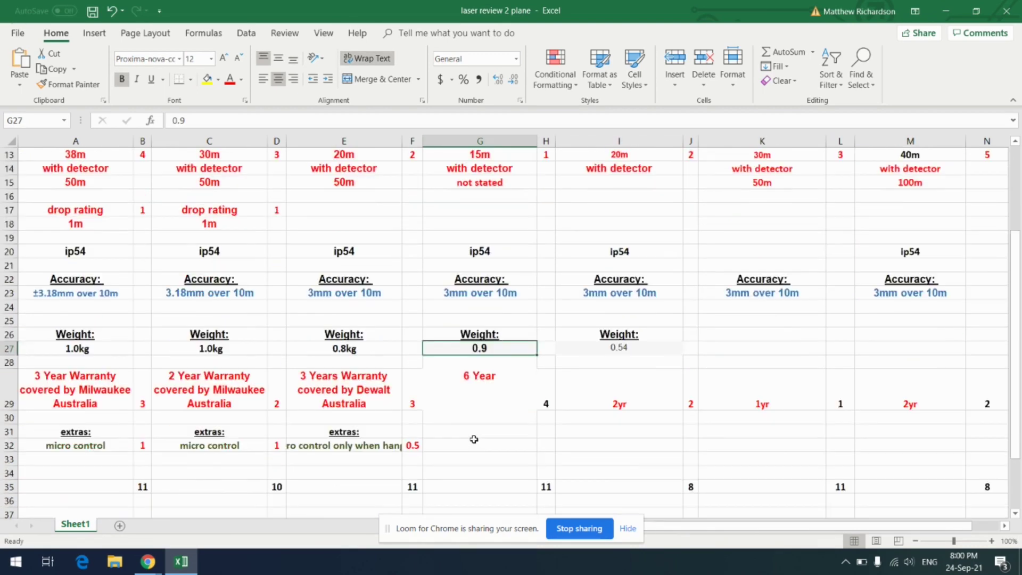
{"action": "left_click", "coordinate": [370, 354]}
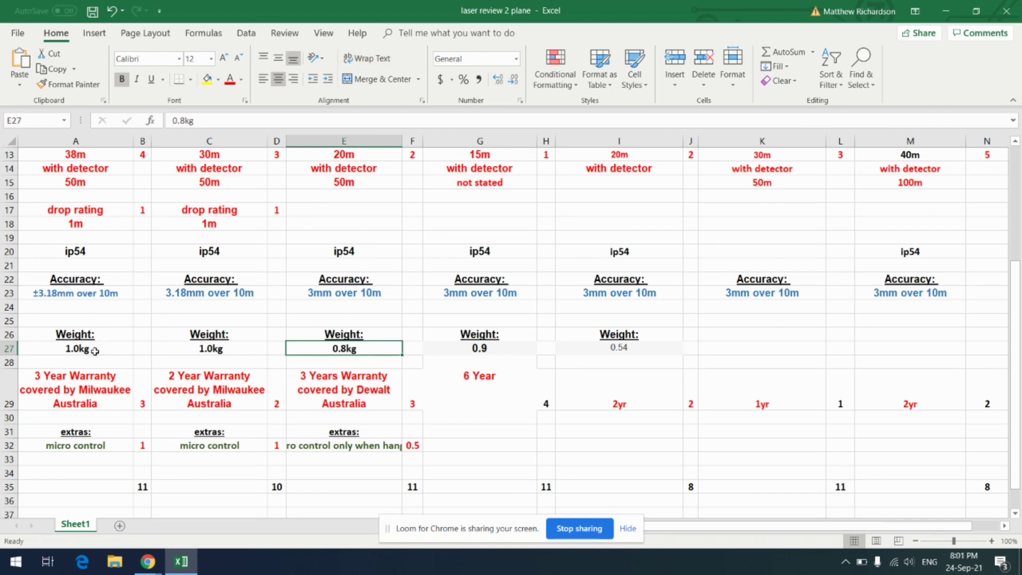
- Review the warranty entries in row 29 across all seven lasers, from milwaukee m12 to hilti
{"action": "left_click", "coordinate": [527, 457]}
{"action": "left_click", "coordinate": [113, 395]}
{"action": "left_click", "coordinate": [228, 388]}
{"action": "left_click", "coordinate": [415, 390]}
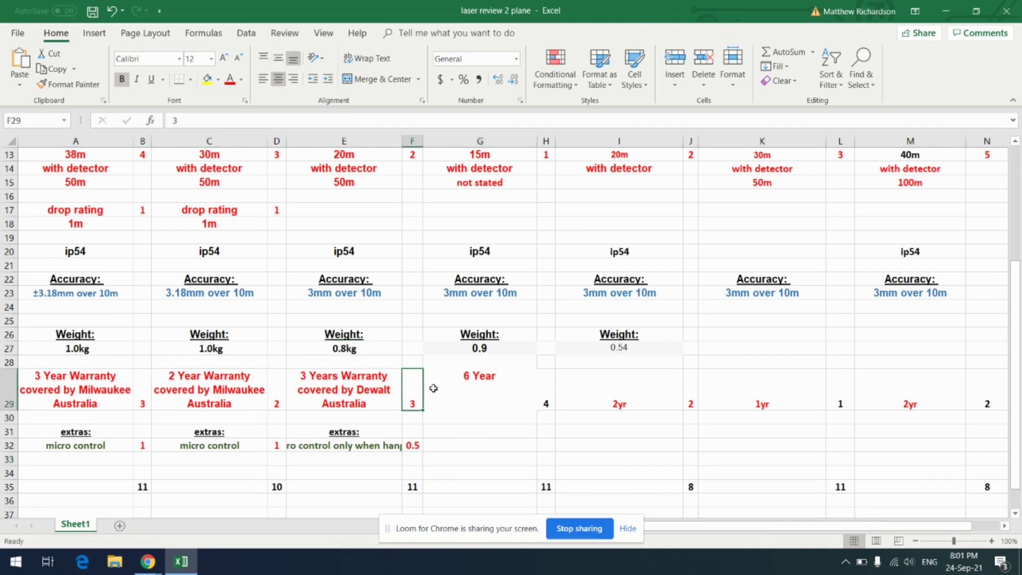
{"action": "left_click", "coordinate": [479, 389]}
{"action": "left_click", "coordinate": [617, 388]}
{"action": "left_click", "coordinate": [780, 388]}
{"action": "key", "text": "Right"}
{"action": "key", "text": "Right"}
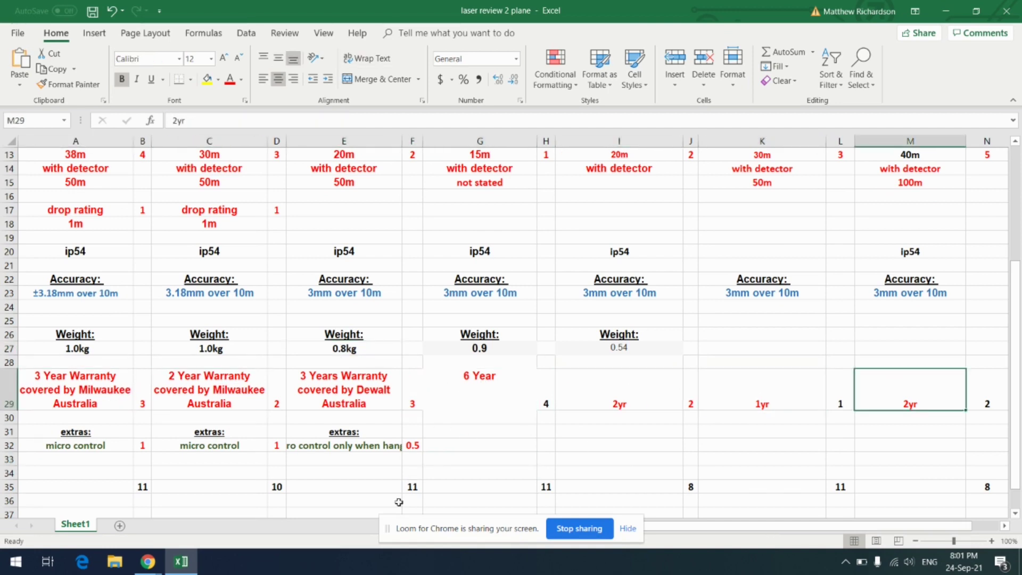
- Compare the row 29 warranty terms of the bosch, dewalt, milwaukee usb and milwaukee m12 lasers
{"action": "left_click", "coordinate": [504, 377]}
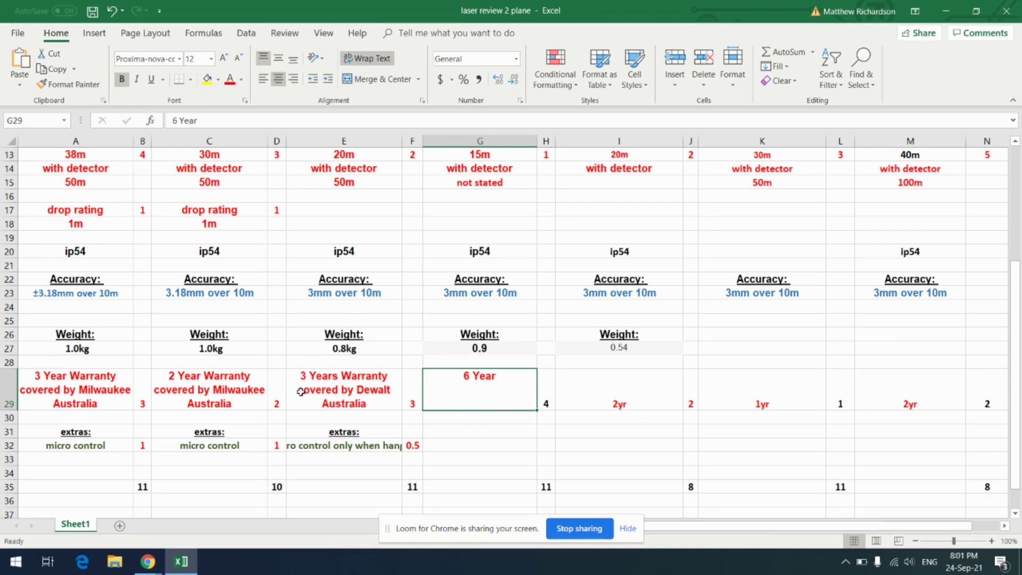
{"action": "left_click", "coordinate": [335, 392]}
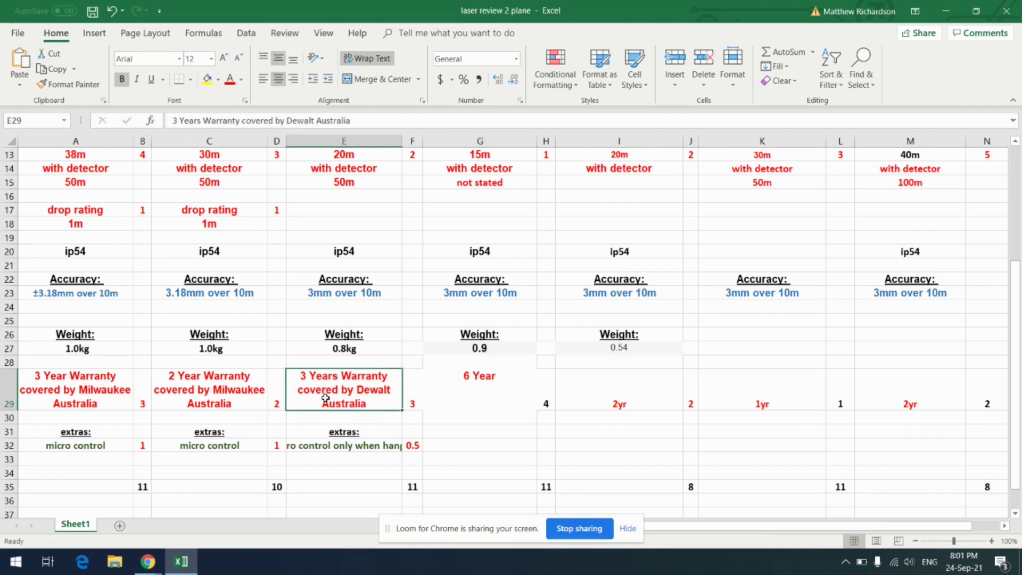
{"action": "left_click", "coordinate": [217, 389]}
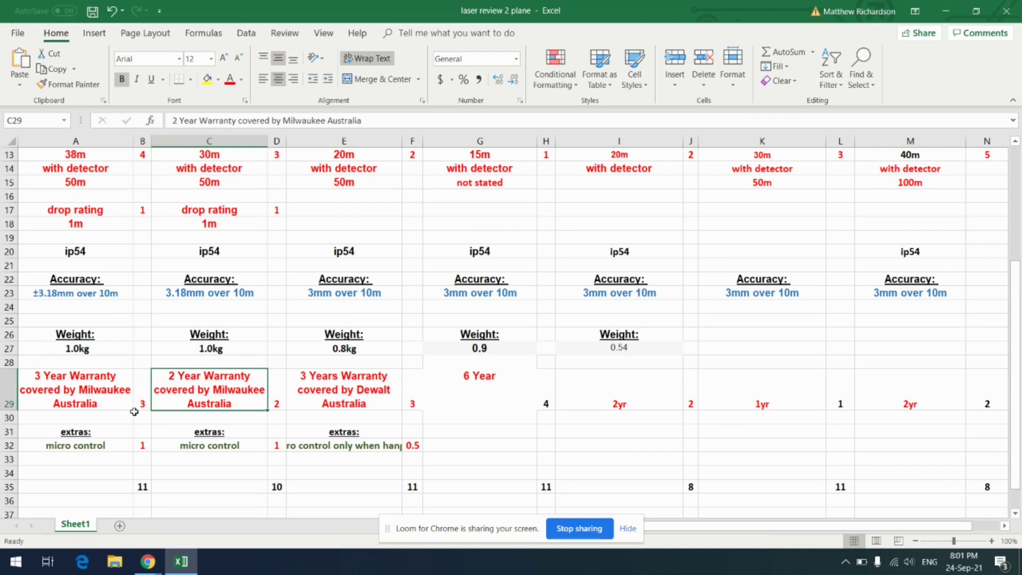
{"action": "left_click", "coordinate": [90, 402]}
{"action": "left_click", "coordinate": [230, 400]}
{"action": "left_click", "coordinate": [123, 398]}
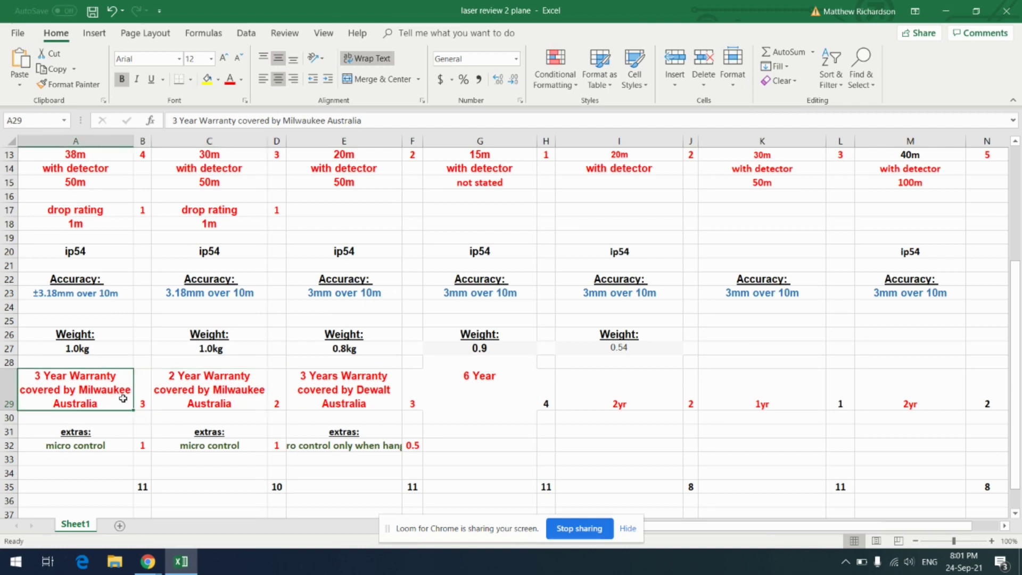
{"action": "left_click", "coordinate": [226, 402]}
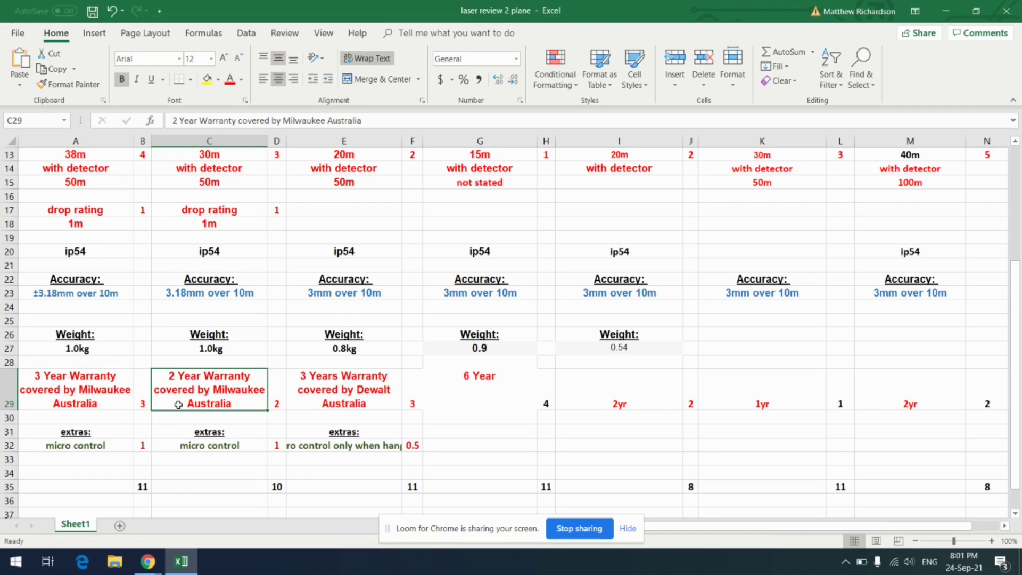
- Check the warranty entries of the Stabila, hilti and CPI lasers against the brand headings in row 1
{"action": "left_click", "coordinate": [637, 400]}
{"action": "scroll", "coordinate": [652, 431], "scroll_direction": "up", "scroll_amount": 4}
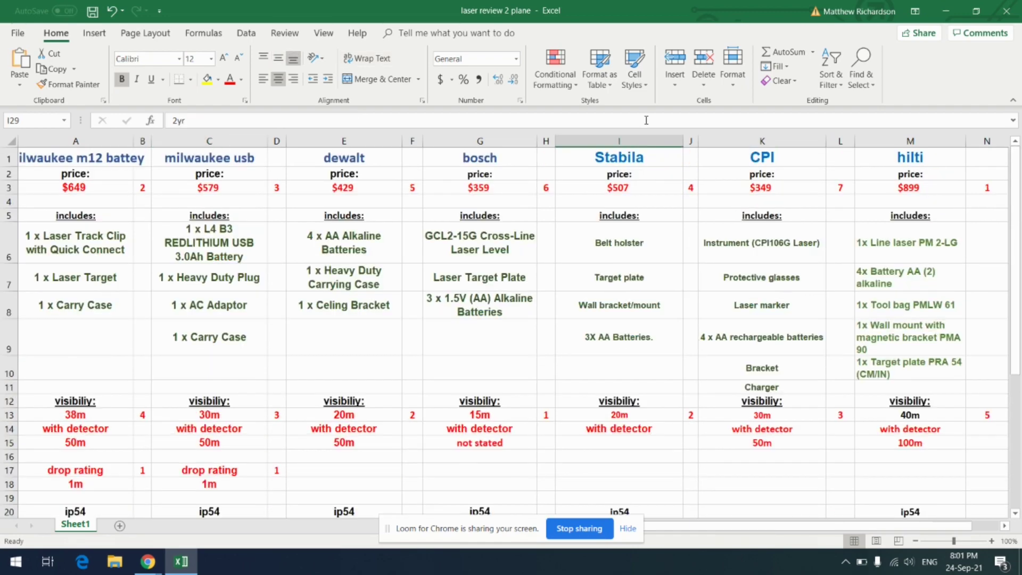
{"action": "scroll", "coordinate": [662, 449], "scroll_direction": "down", "scroll_amount": 5}
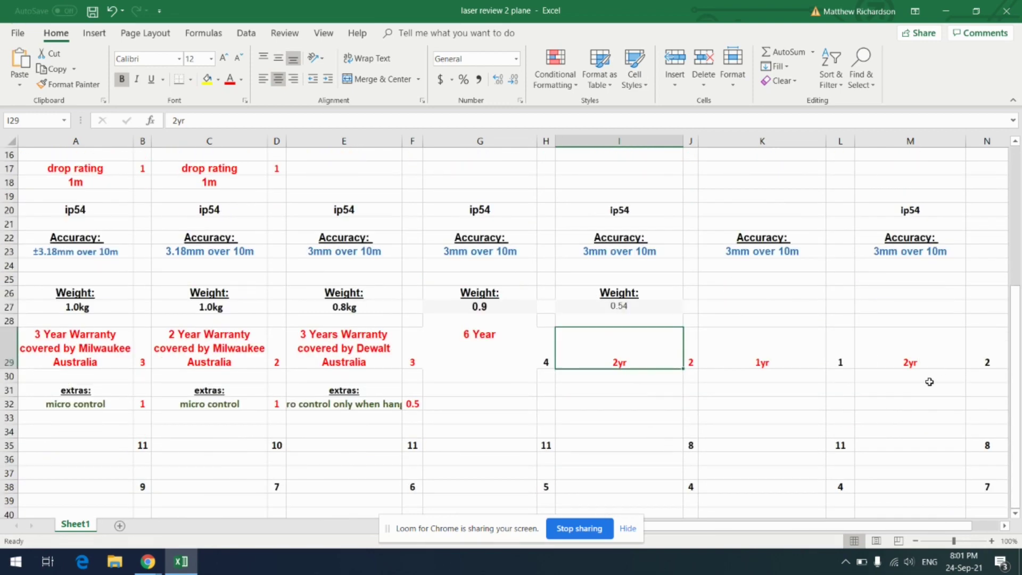
{"action": "left_click", "coordinate": [935, 355]}
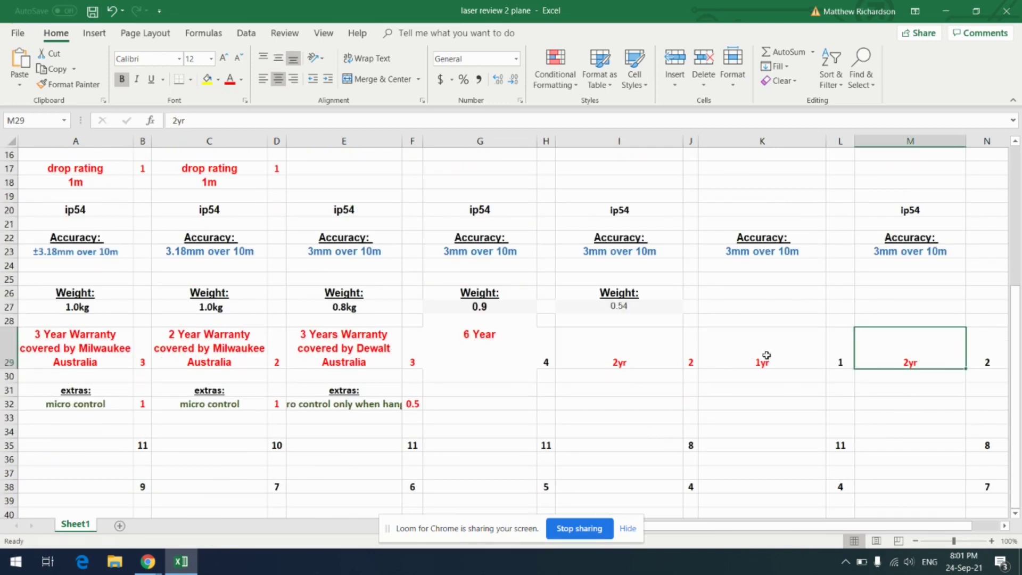
{"action": "left_click", "coordinate": [764, 358]}
{"action": "scroll", "coordinate": [771, 439], "scroll_direction": "up", "scroll_amount": 5}
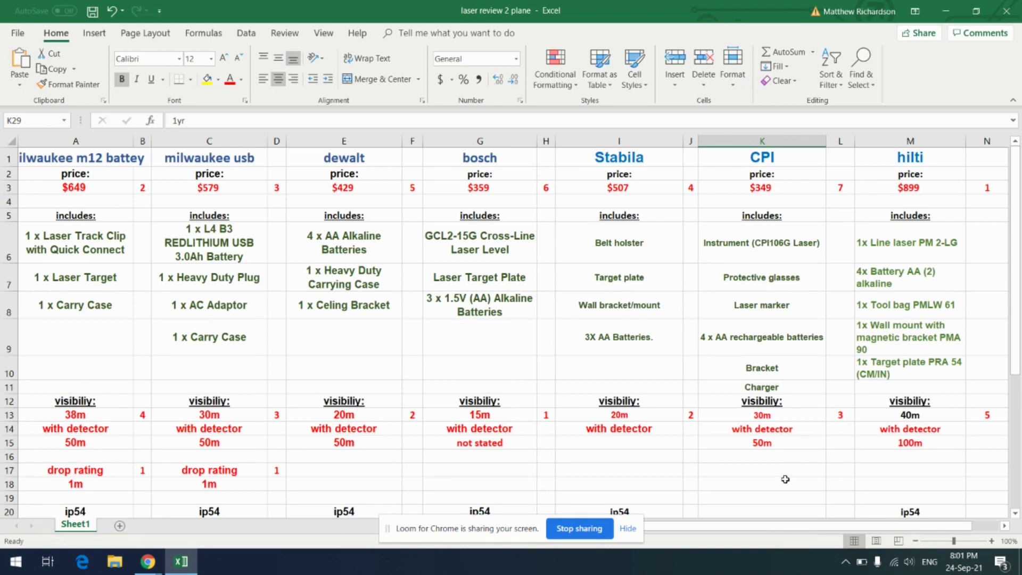
{"action": "scroll", "coordinate": [768, 454], "scroll_direction": "down", "scroll_amount": 4}
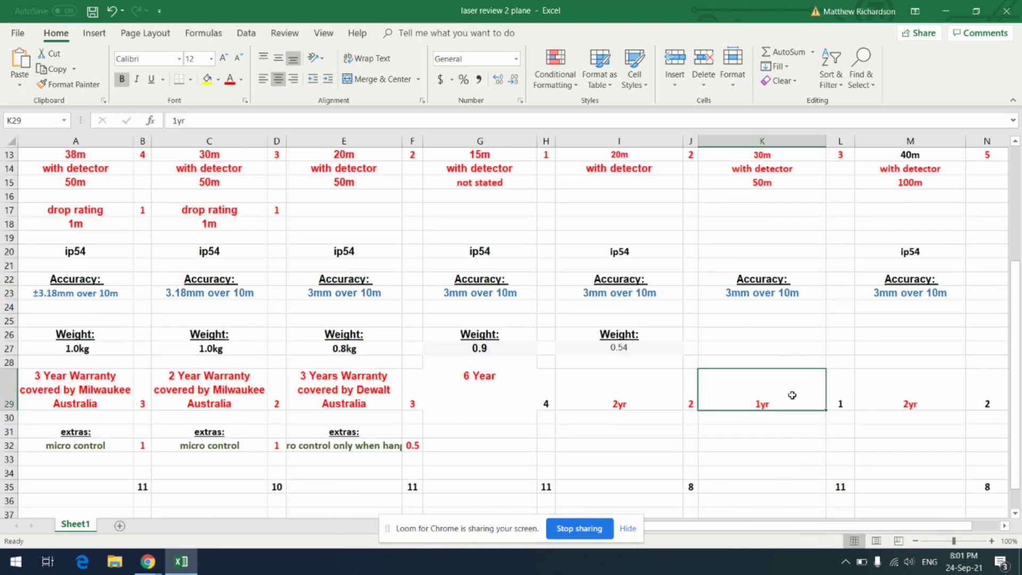
- Review the extras section in rows 31 and 32, and switch to the Milwaukee L4CPL-301C product page in Chrome
{"action": "scroll", "coordinate": [713, 465], "scroll_direction": "down", "scroll_amount": 2}
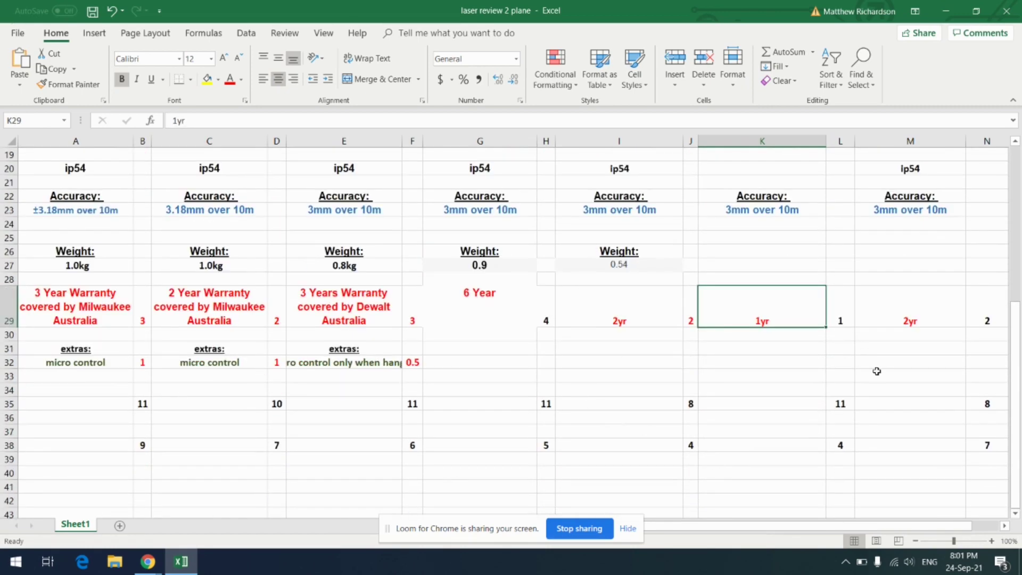
{"action": "left_click_drag", "start_coordinate": [876, 371], "coordinate": [74, 351]}
{"action": "left_click", "coordinate": [434, 426]}
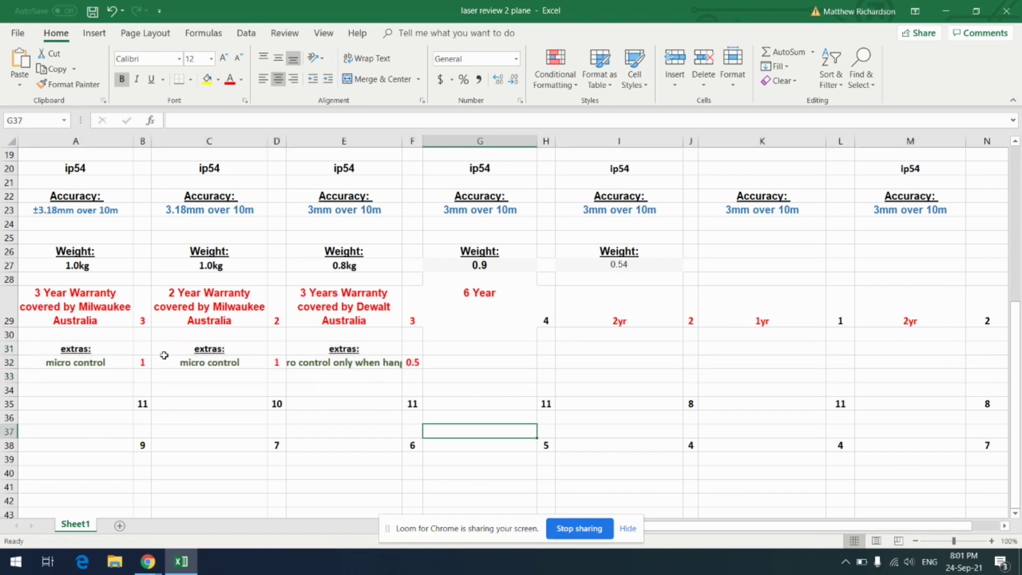
{"action": "key", "text": "alt+Tab"}
{"action": "key", "text": "Tab"}
{"action": "key", "text": "Tab"}
{"action": "key", "text": "Tab"}
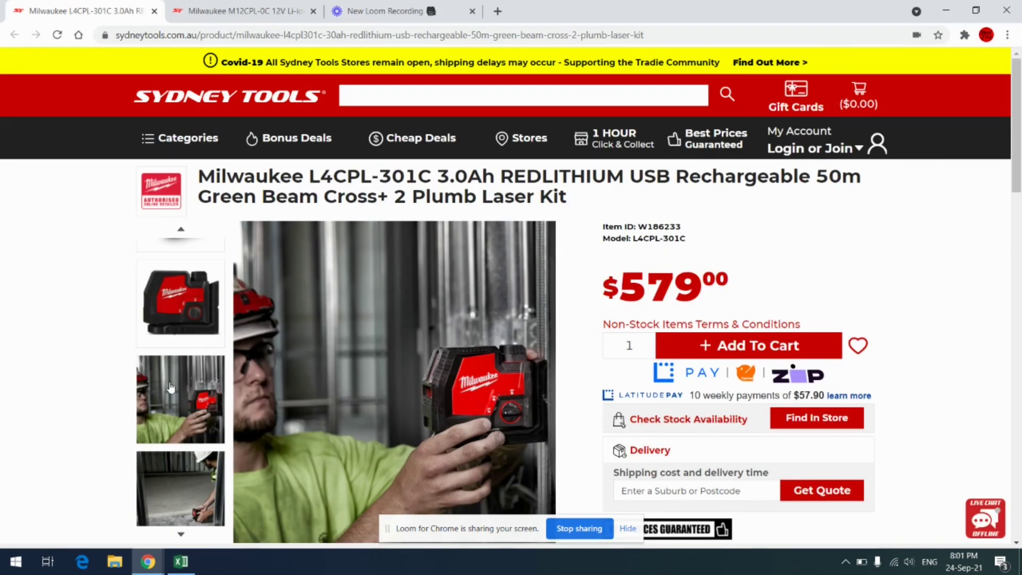
- Inspect the base adjustment knob in the L4CPL-301C's enlarged side photo and its green-beam photo, and open the Milwaukee M12CPL-0C page for comparison
{"action": "left_click", "coordinate": [195, 316]}
{"action": "left_click", "coordinate": [338, 393]}
{"action": "left_click", "coordinate": [433, 417]}
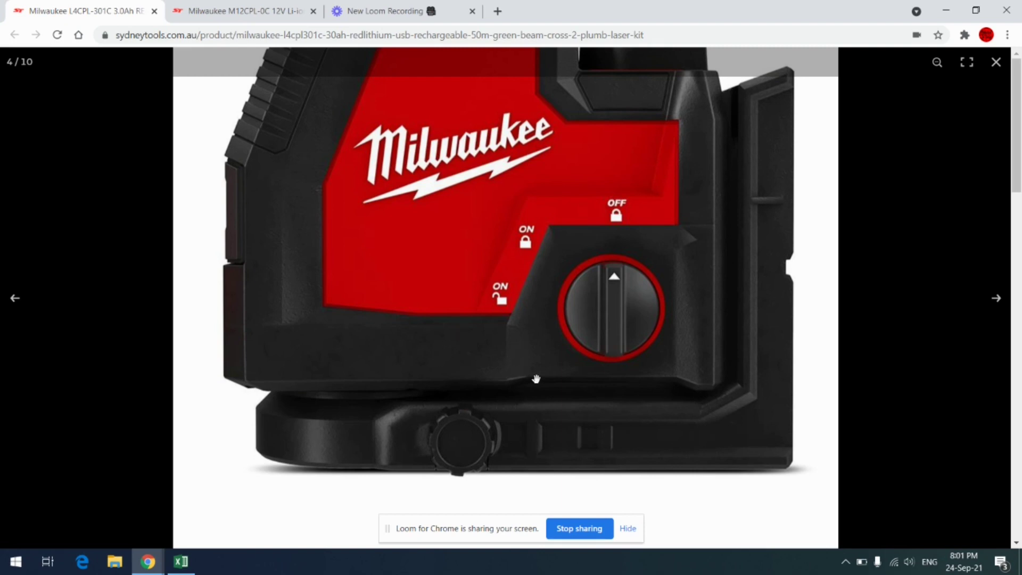
{"action": "left_click", "coordinate": [996, 62]}
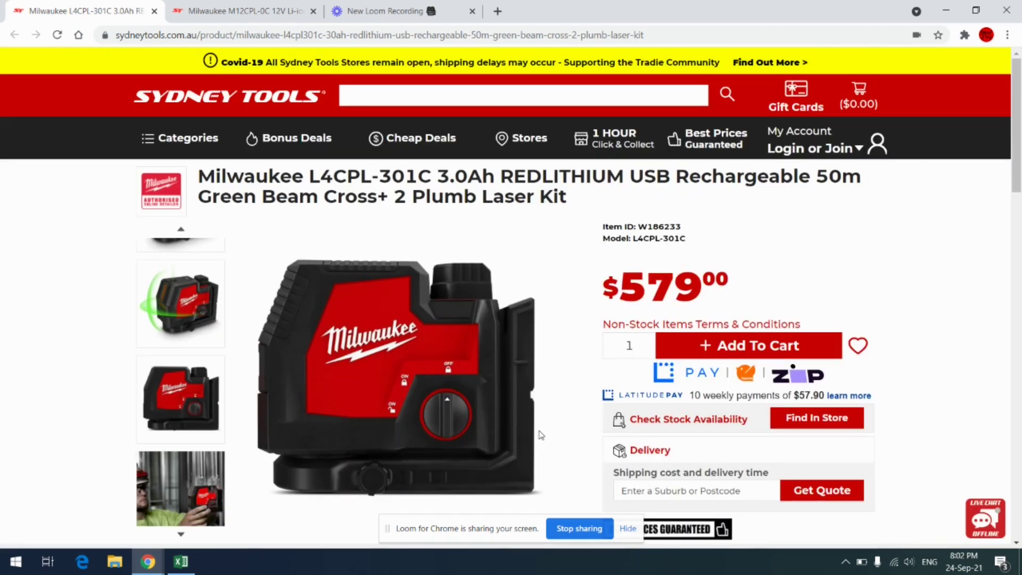
{"action": "left_click", "coordinate": [180, 312]}
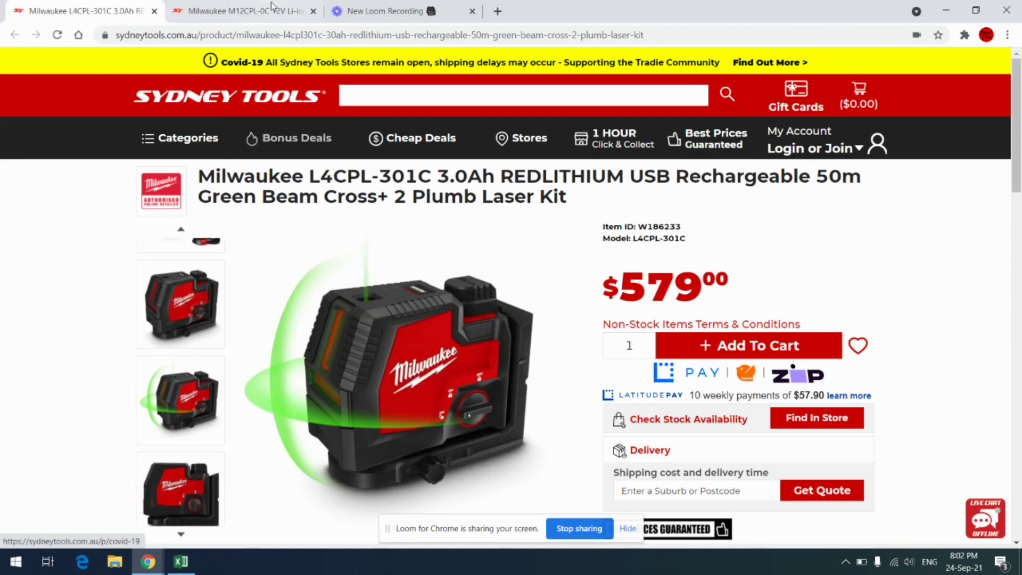
{"action": "left_click", "coordinate": [271, 9]}
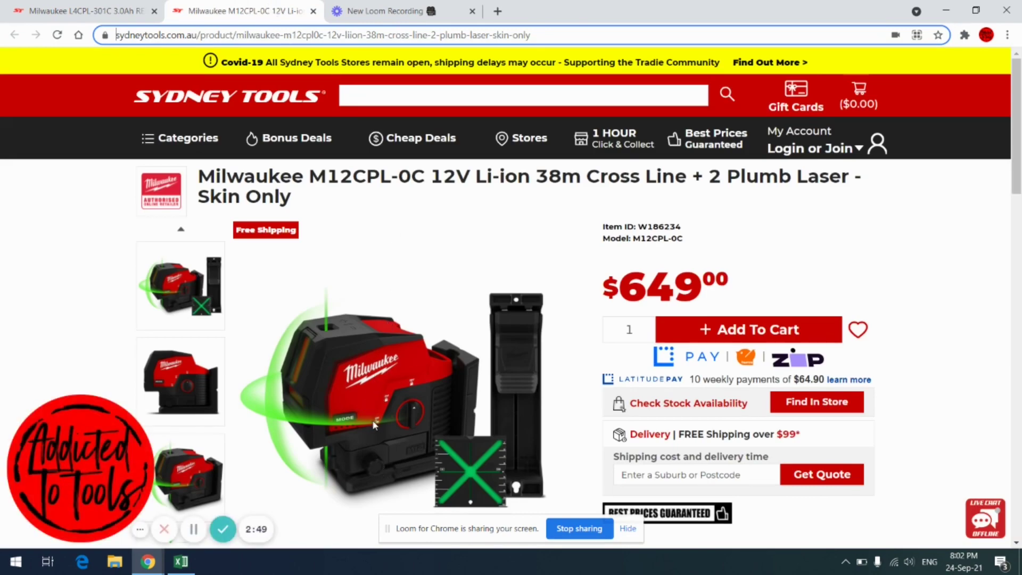
- Switch to the DeWalt DW089CG-XJ product page and examine the laser and its bracket in the enlarged product photo
{"action": "key", "text": "alt+Tab"}
{"action": "key", "text": "alt+Tab"}
{"action": "key", "text": "alt+Tab"}
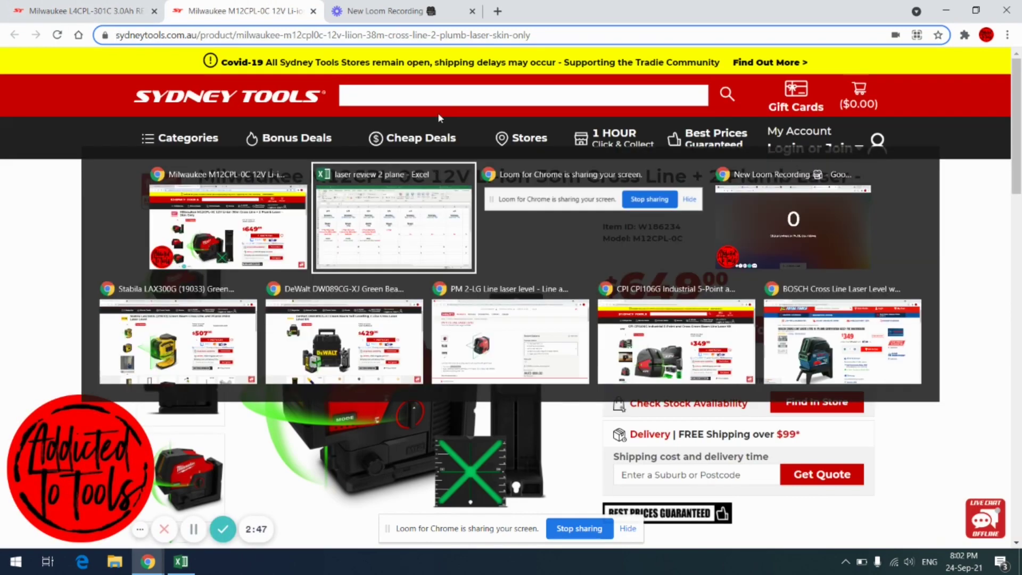
{"action": "key", "text": "alt+Tab"}
{"action": "key", "text": "alt+Tab"}
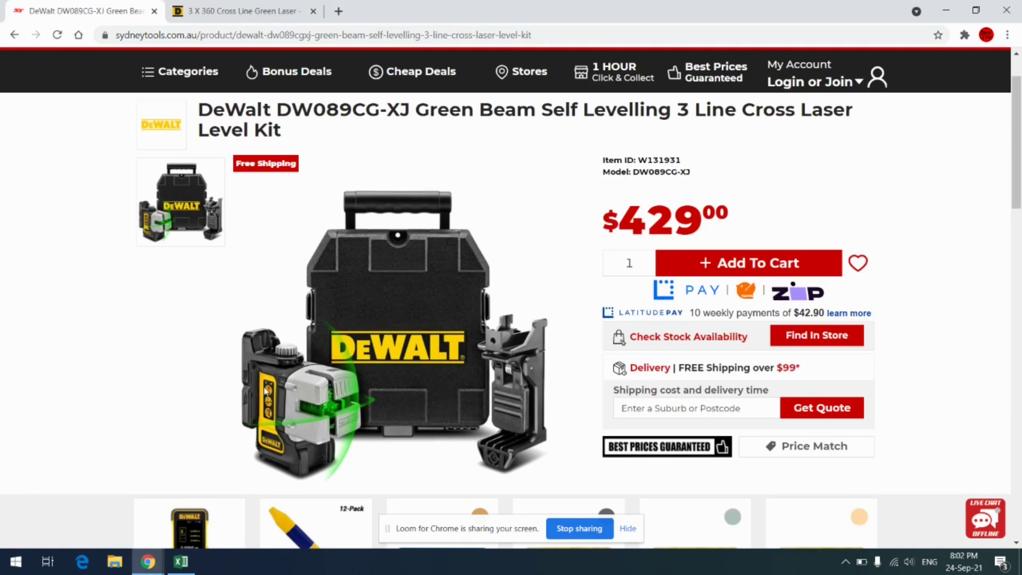
{"action": "left_click", "coordinate": [294, 394]}
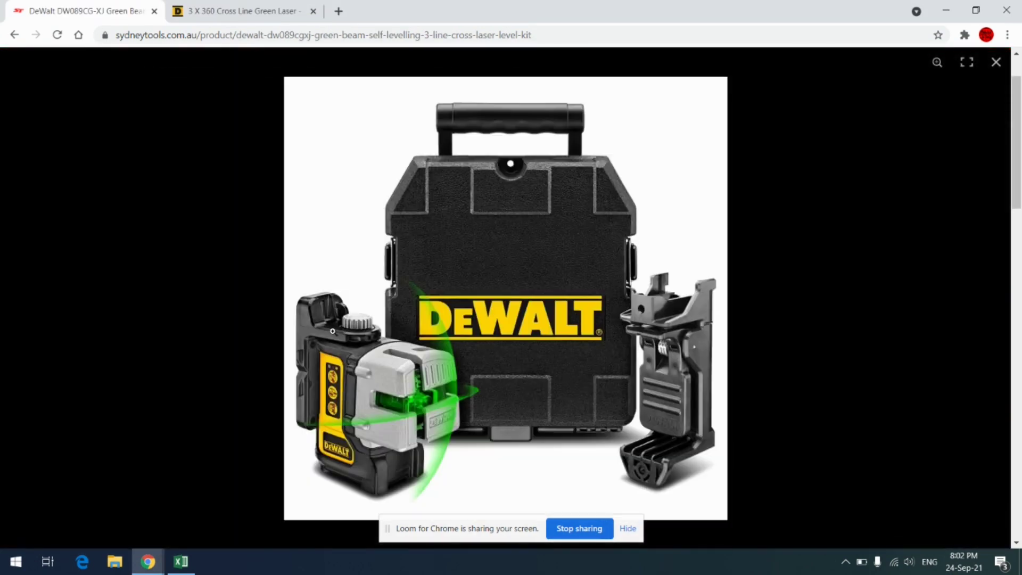
{"action": "left_click", "coordinate": [346, 321]}
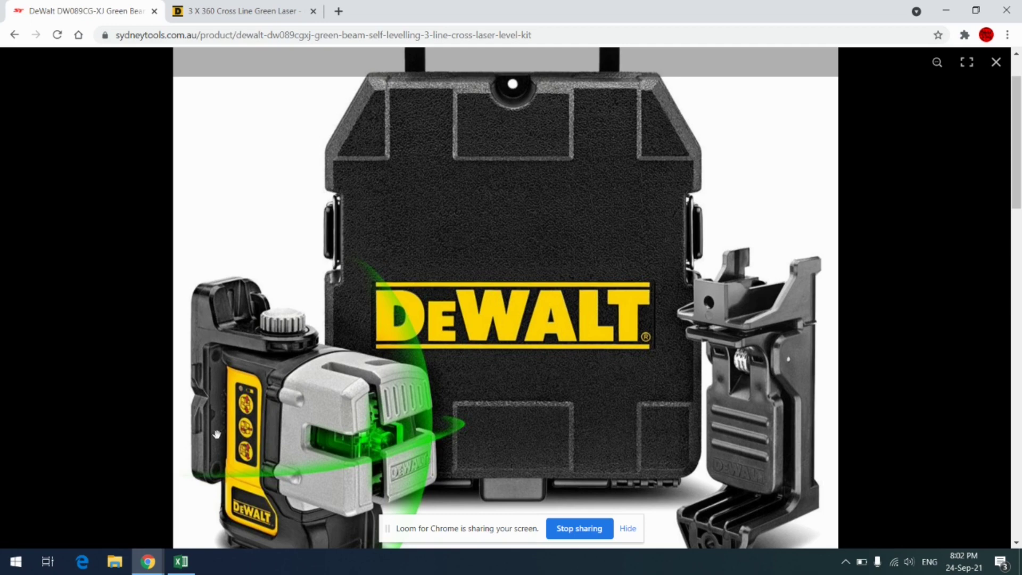
{"action": "scroll", "coordinate": [282, 388], "scroll_direction": "down", "scroll_amount": 2}
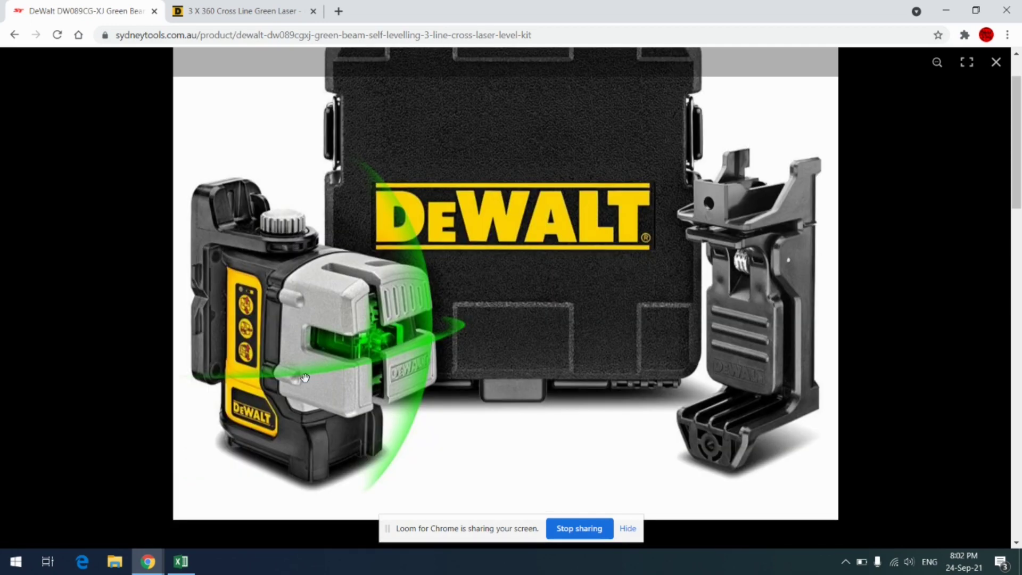
{"action": "left_click", "coordinate": [996, 63]}
- Return to the Excel review sheet and compare the micro control scores in row 32 for dewalt, milwaukee usb and milwaukee m12
{"action": "key", "text": "alt+Tab"}
{"action": "key", "text": "alt+Tab"}
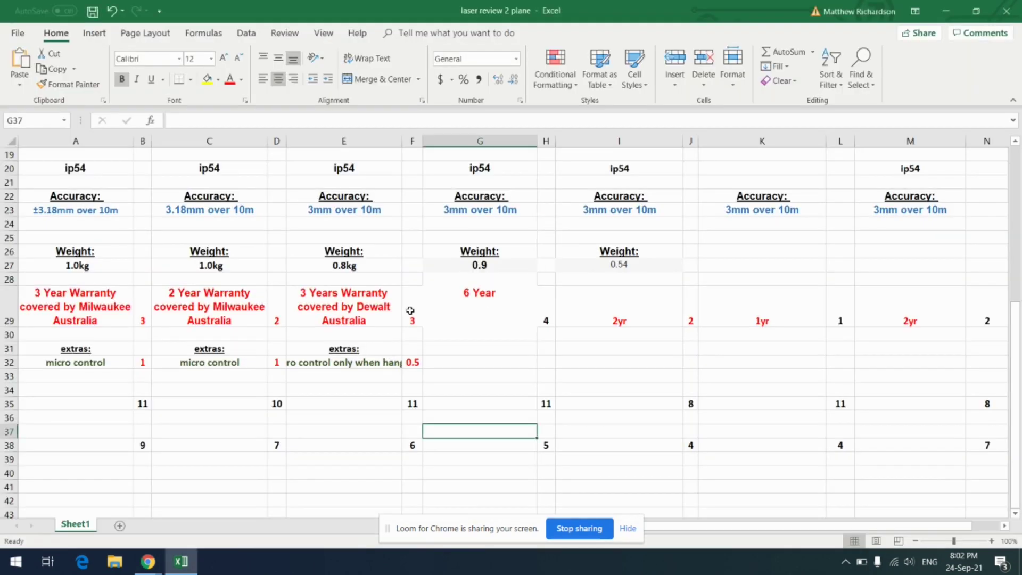
{"action": "left_click", "coordinate": [414, 366]}
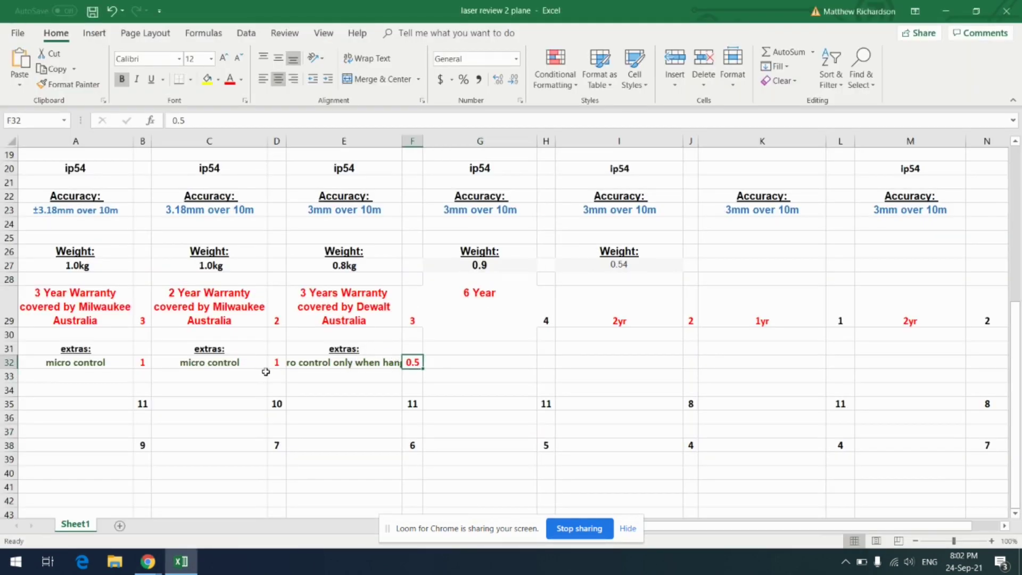
{"action": "left_click", "coordinate": [272, 366]}
{"action": "left_click", "coordinate": [142, 363]}
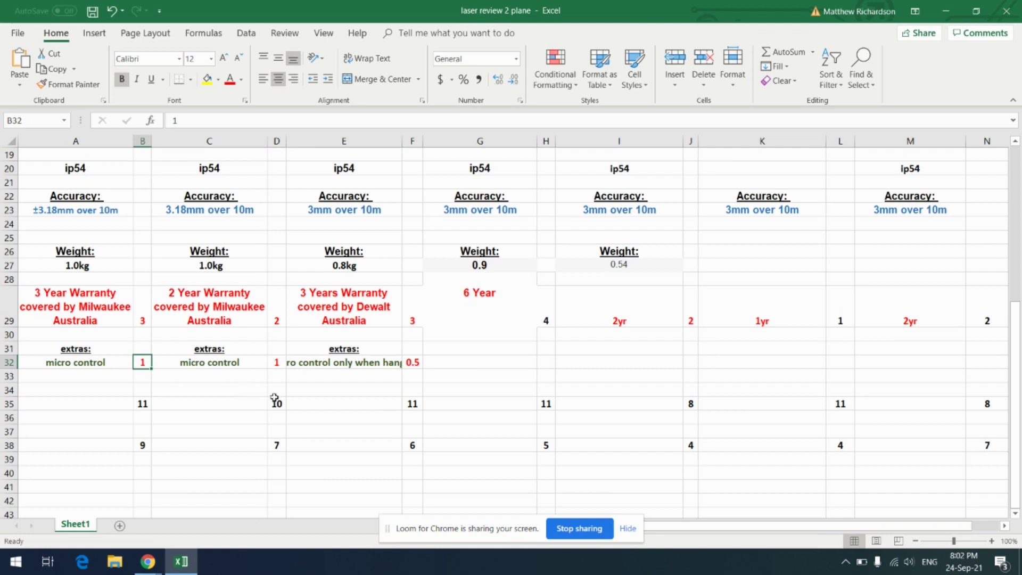
{"action": "left_click", "coordinate": [280, 472]}
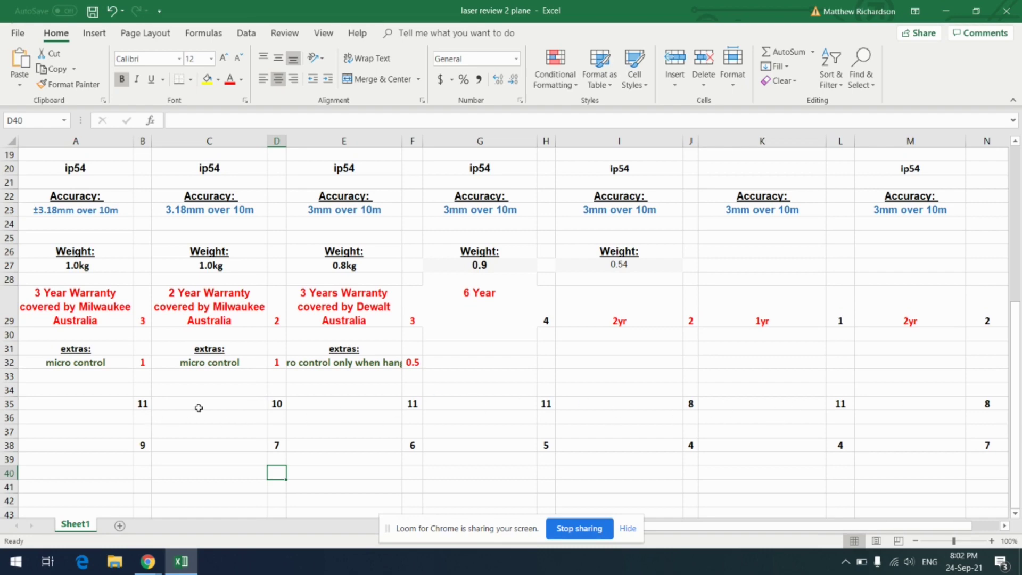
- Label the two rows of total scores in column A: "with price" in A35 and "without price" in A38
{"action": "scroll", "coordinate": [213, 397], "scroll_direction": "up", "scroll_amount": 6}
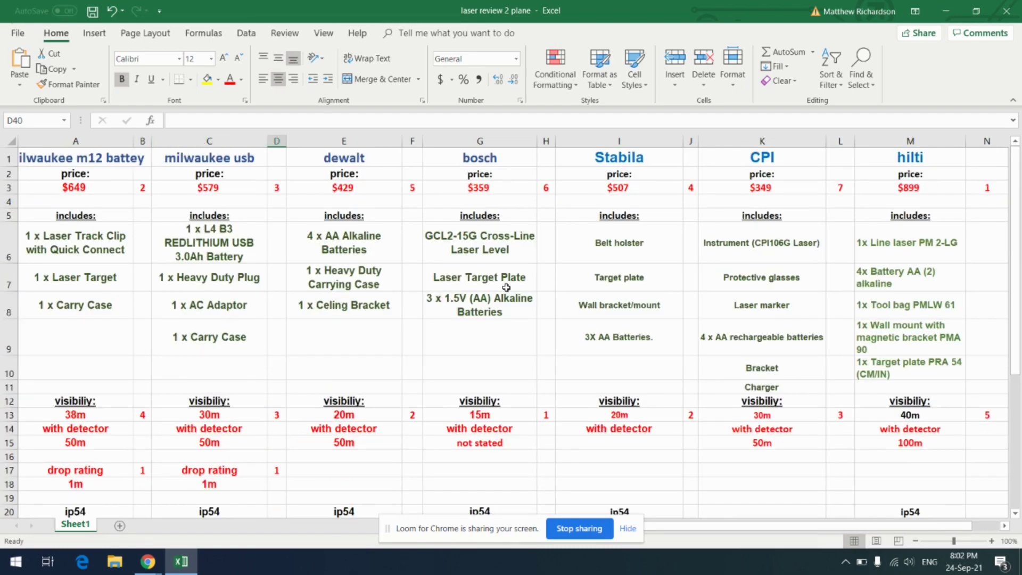
{"action": "scroll", "coordinate": [506, 288], "scroll_direction": "down", "scroll_amount": 6}
{"action": "left_click", "coordinate": [50, 406]}
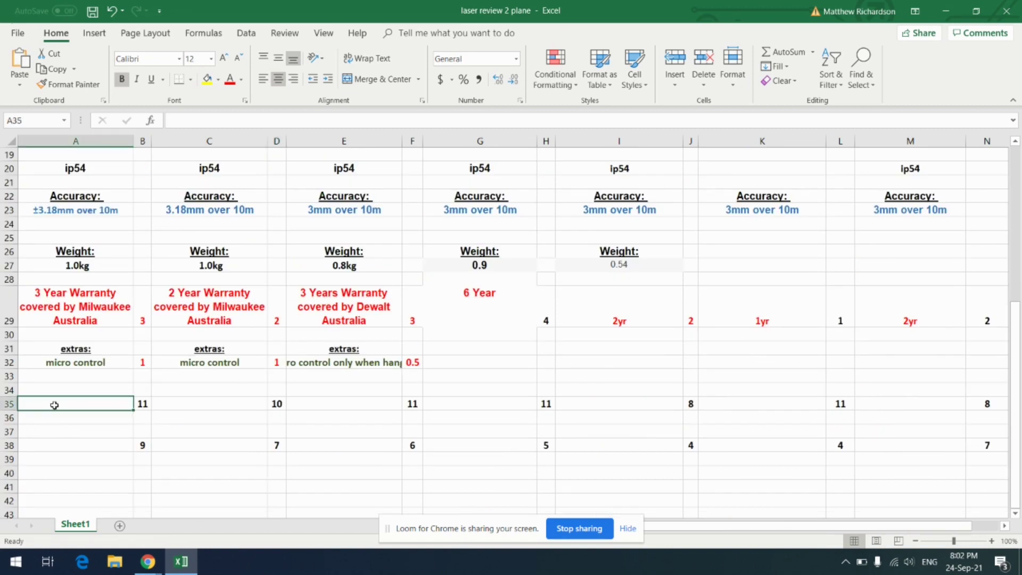
{"action": "type", "text": "with price"}
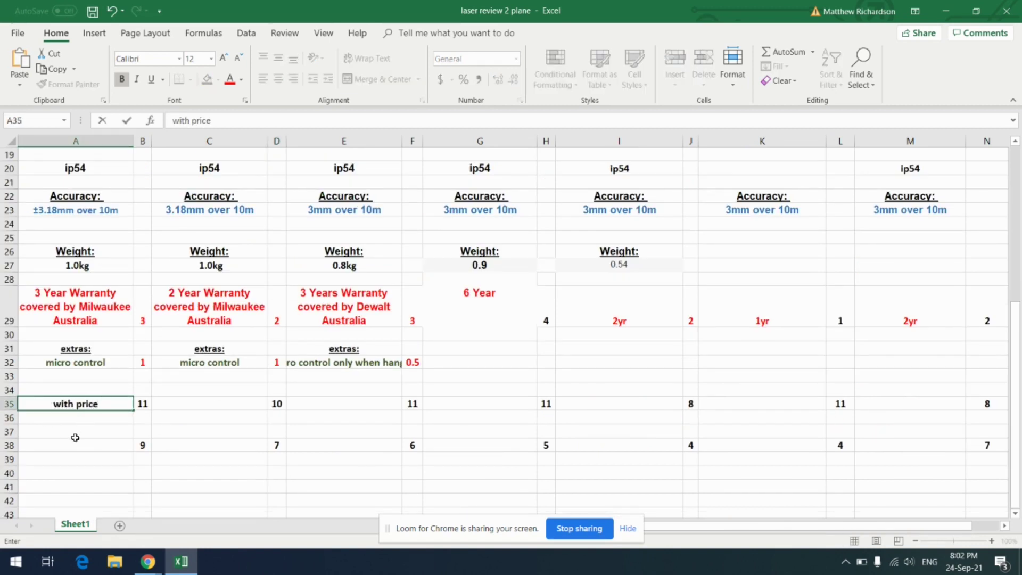
{"action": "left_click", "coordinate": [75, 437]}
{"action": "type", "text": "withour"}
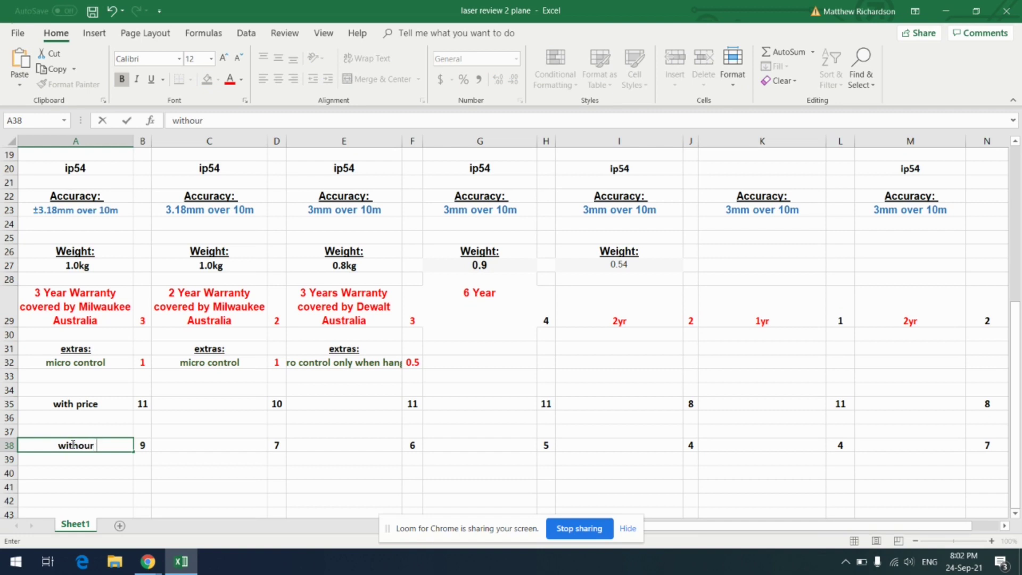
{"action": "key", "text": "BackSpace"}
{"action": "type", "text": "t price"}
{"action": "left_click", "coordinate": [392, 442]}
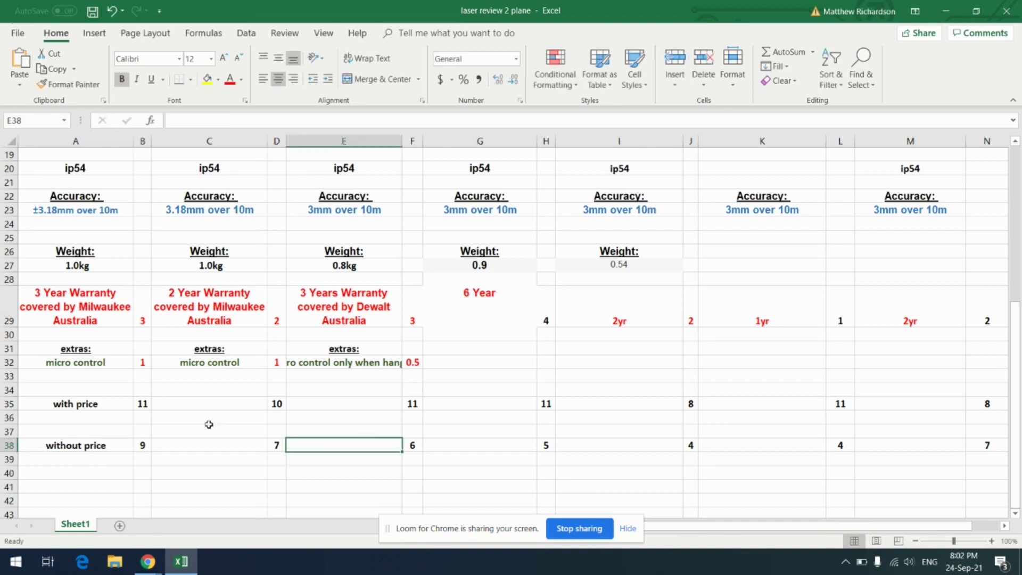
- Compare the with-price totals in row 35 for Stabila and hilti, matching them to the laser names and prices above
{"action": "left_click", "coordinate": [124, 403]}
{"action": "scroll", "coordinate": [138, 407], "scroll_direction": "up", "scroll_amount": 6}
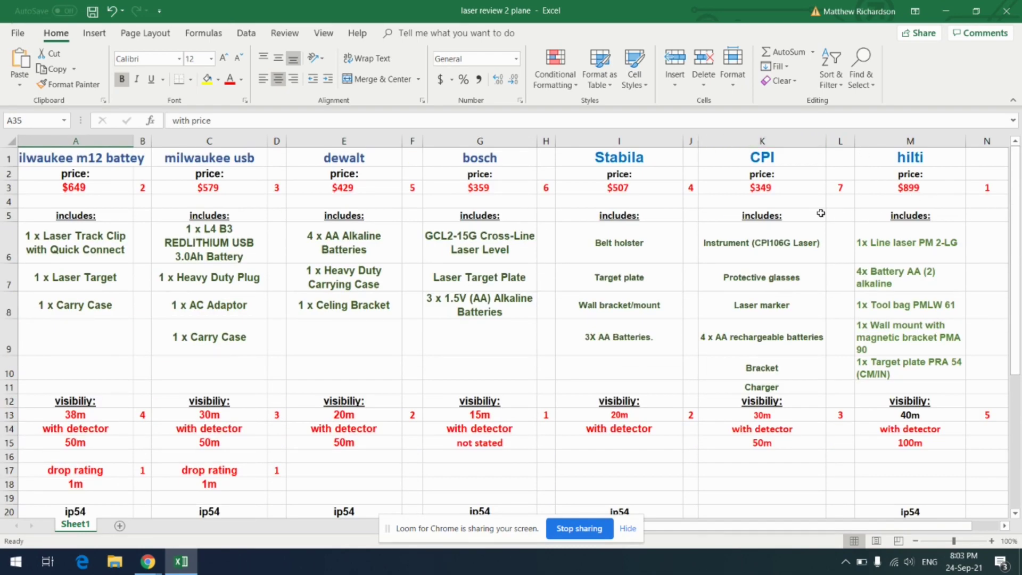
{"action": "scroll", "coordinate": [685, 217], "scroll_direction": "down", "scroll_amount": 6}
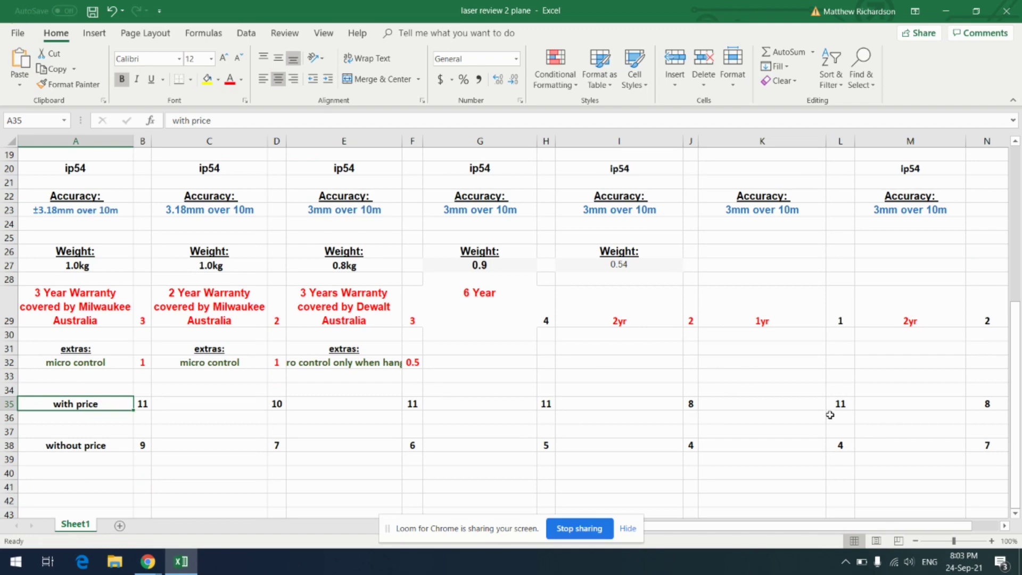
{"action": "left_click", "coordinate": [692, 404]}
{"action": "scroll", "coordinate": [620, 393], "scroll_direction": "up", "scroll_amount": 6}
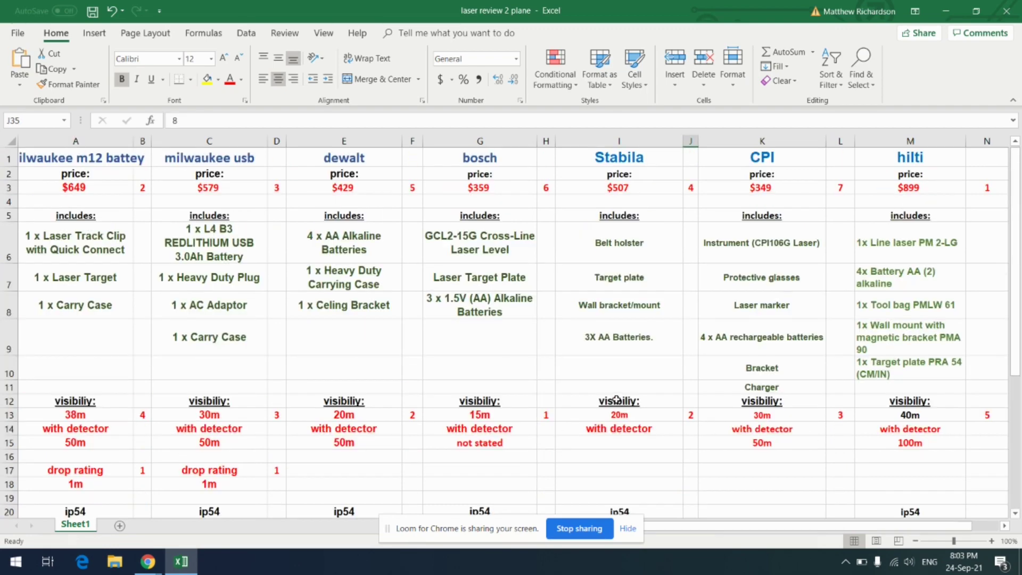
{"action": "scroll", "coordinate": [660, 415], "scroll_direction": "down", "scroll_amount": 4}
{"action": "scroll", "coordinate": [652, 439], "scroll_direction": "down", "scroll_amount": 1}
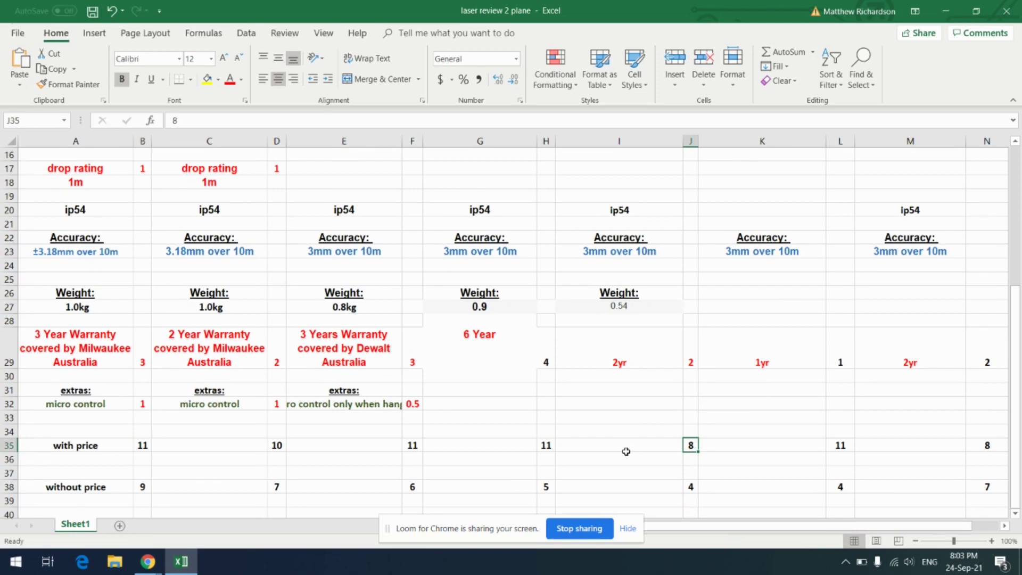
{"action": "left_click", "coordinate": [971, 447]}
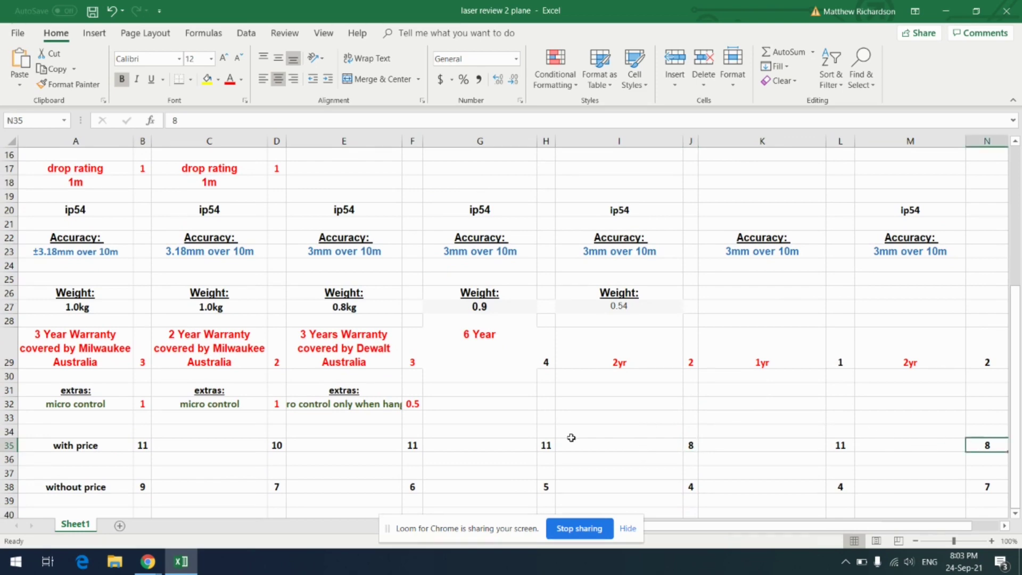
{"action": "left_click", "coordinate": [624, 442]}
{"action": "left_click", "coordinate": [987, 450]}
{"action": "left_click", "coordinate": [671, 451]}
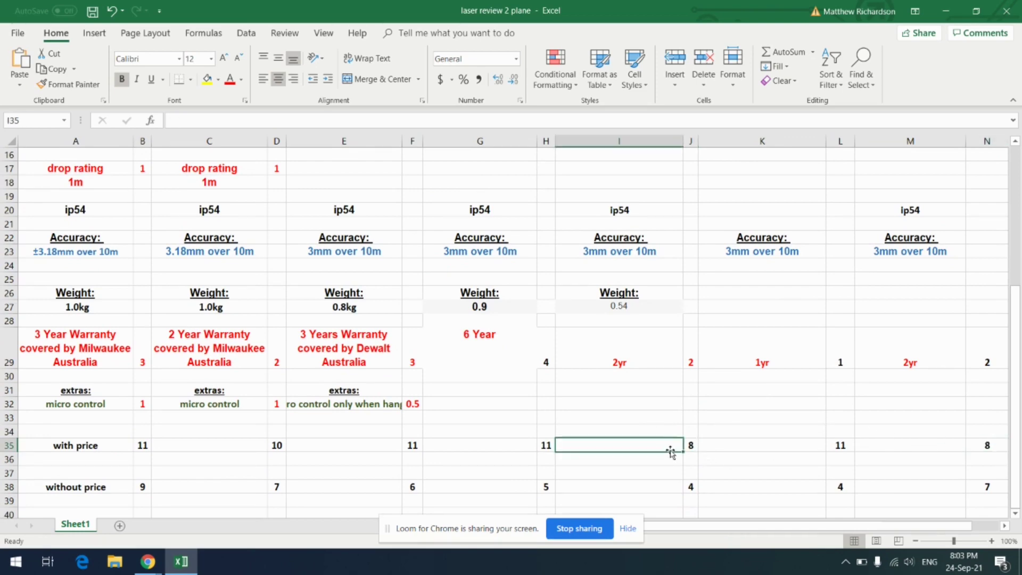
- Review Stabila's specifications, and check CPI's visibility and detector range in K13 and K15
{"action": "scroll", "coordinate": [672, 449], "scroll_direction": "up", "scroll_amount": 5}
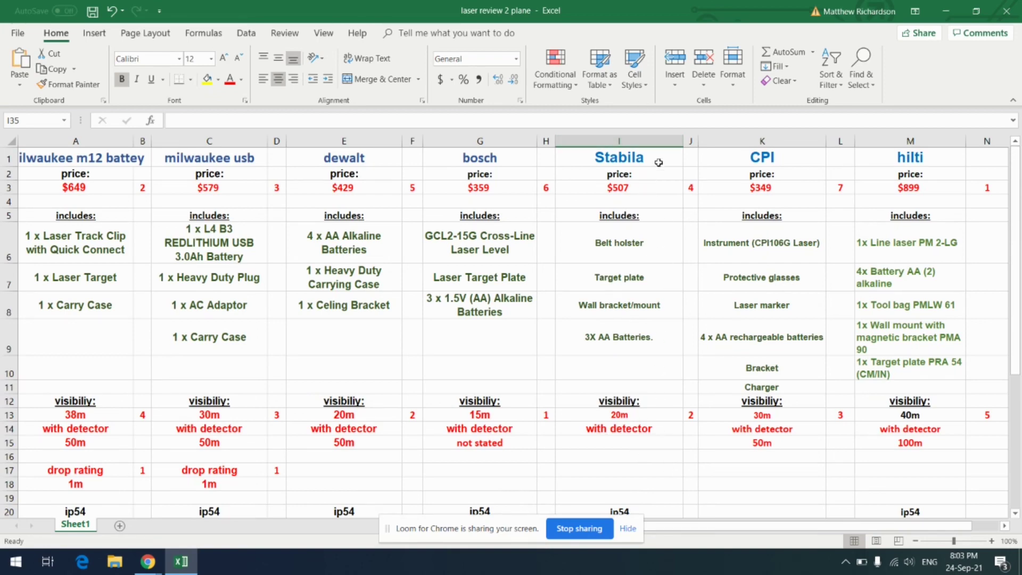
{"action": "scroll", "coordinate": [653, 405], "scroll_direction": "down", "scroll_amount": 5}
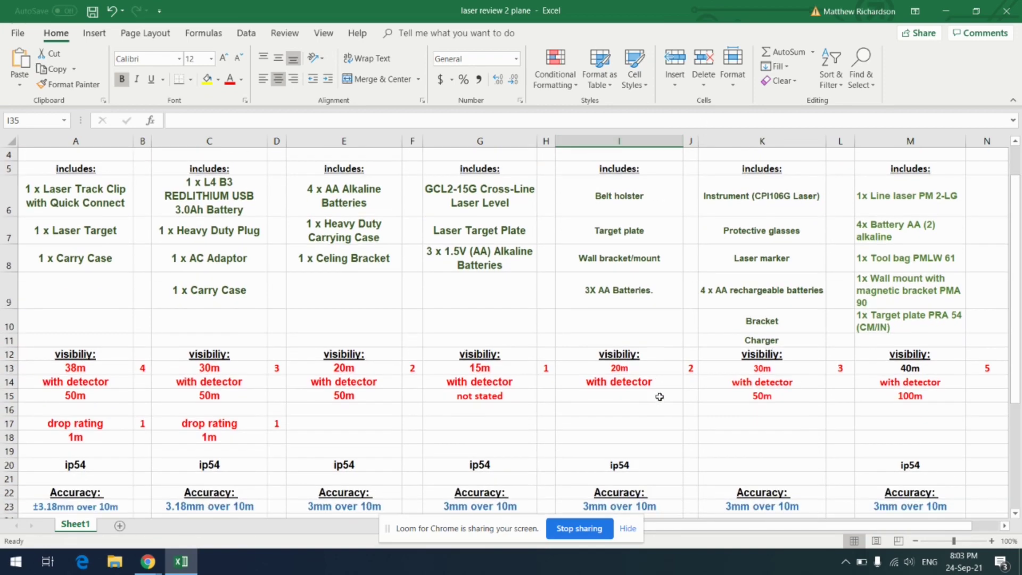
{"action": "scroll", "coordinate": [654, 404], "scroll_direction": "down", "scroll_amount": 2}
{"action": "scroll", "coordinate": [663, 376], "scroll_direction": "up", "scroll_amount": 7}
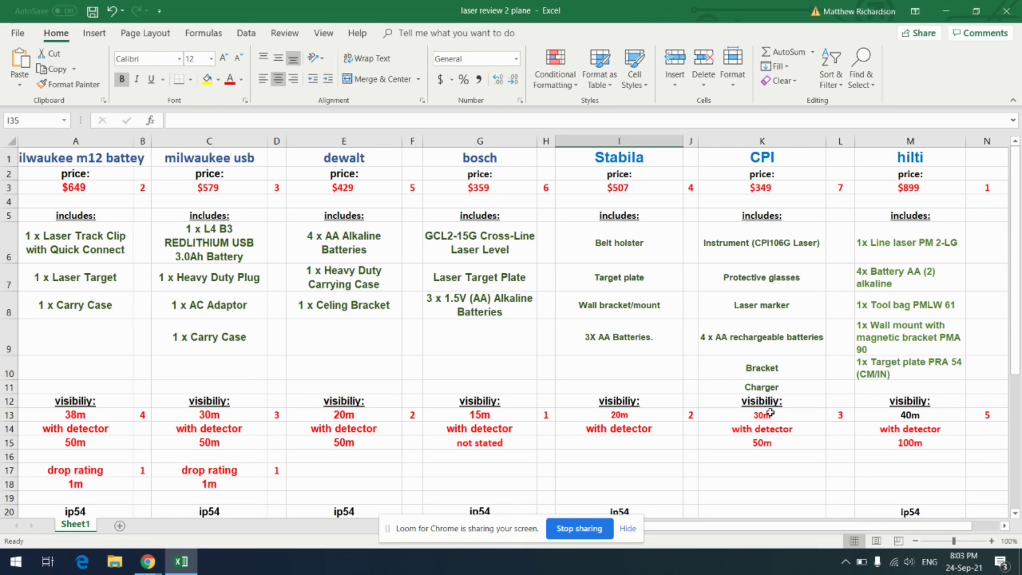
{"action": "scroll", "coordinate": [781, 431], "scroll_direction": "down", "scroll_amount": 2}
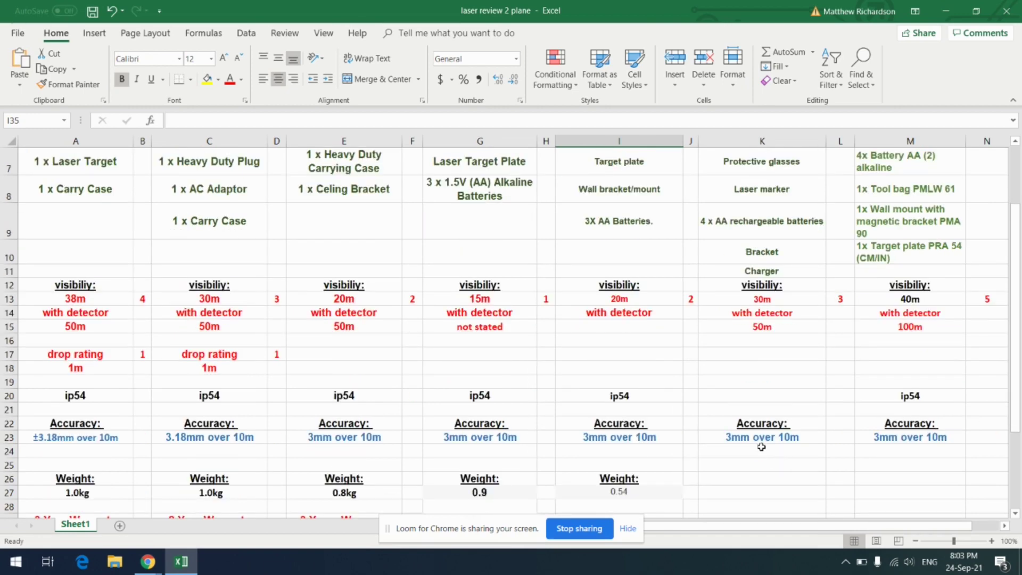
{"action": "scroll", "coordinate": [764, 446], "scroll_direction": "down", "scroll_amount": 2}
{"action": "scroll", "coordinate": [760, 426], "scroll_direction": "up", "scroll_amount": 2}
{"action": "left_click", "coordinate": [759, 325]}
{"action": "left_click", "coordinate": [772, 381]}
{"action": "left_click", "coordinate": [764, 302]}
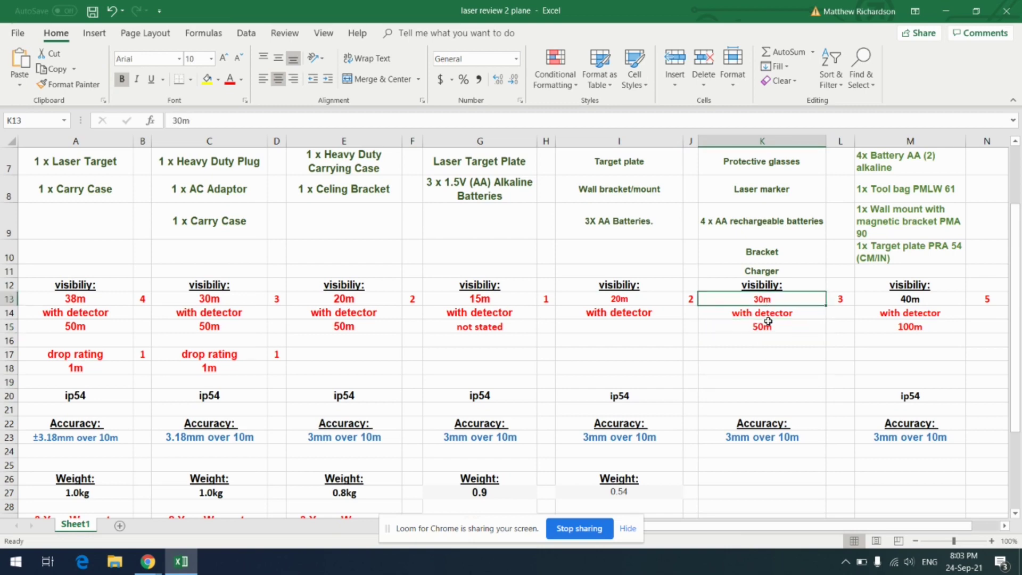
{"action": "left_click", "coordinate": [768, 326]}
- Match the with-price totals in row 35 to the dewalt and bosch columns
{"action": "scroll", "coordinate": [745, 388], "scroll_direction": "down", "scroll_amount": 5}
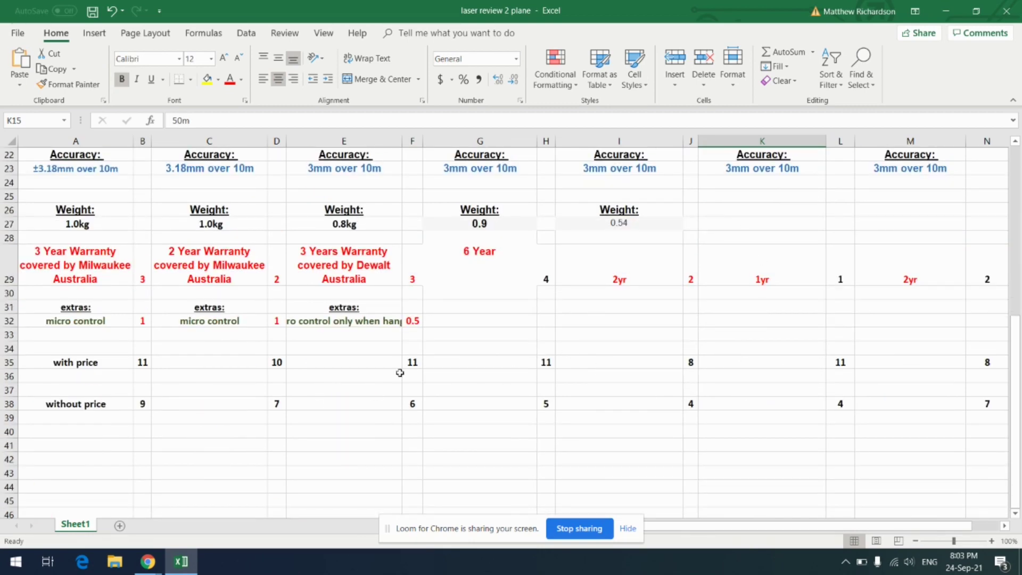
{"action": "scroll", "coordinate": [400, 373], "scroll_direction": "up", "scroll_amount": 7}
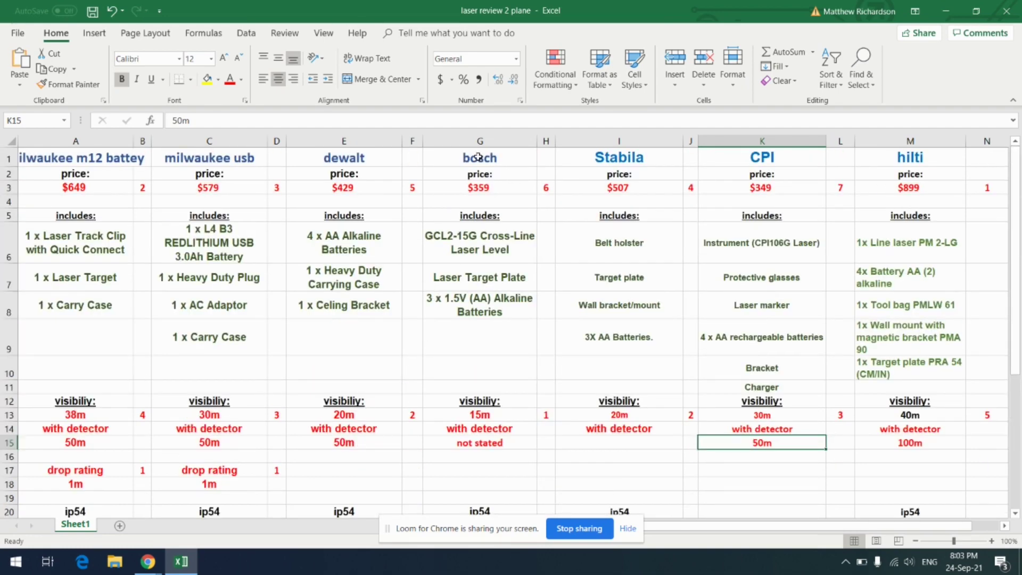
{"action": "scroll", "coordinate": [261, 394], "scroll_direction": "down", "scroll_amount": 5}
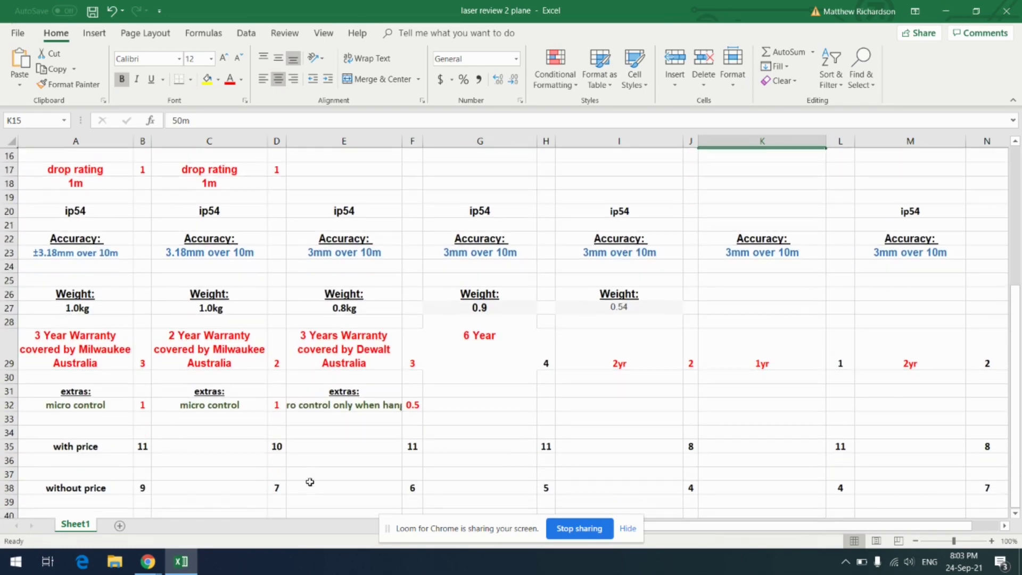
{"action": "scroll", "coordinate": [436, 455], "scroll_direction": "down", "scroll_amount": 1}
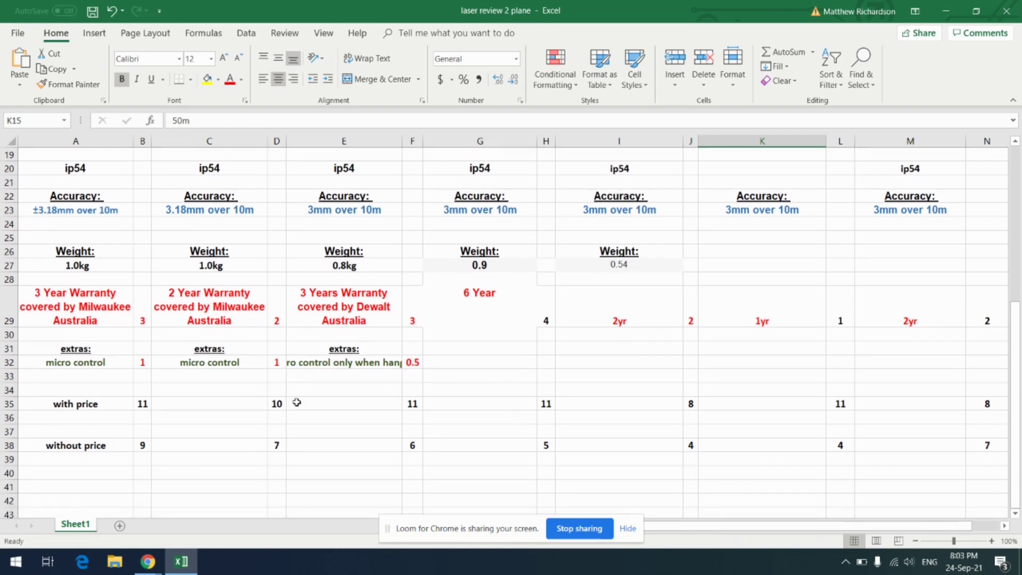
- Examine milwaukee usb's with-price total in D35 alongside its features and warranty score, comparing them with the milwaukee m12 column
{"action": "left_click", "coordinate": [279, 404]}
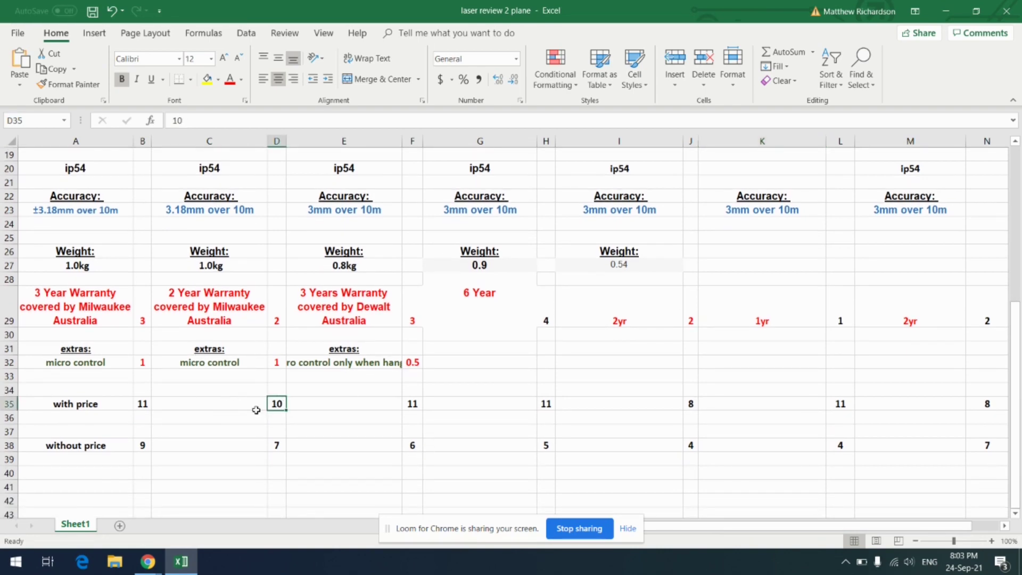
{"action": "left_click", "coordinate": [130, 402]}
{"action": "scroll", "coordinate": [242, 415], "scroll_direction": "up", "scroll_amount": 2}
{"action": "scroll", "coordinate": [239, 240], "scroll_direction": "up", "scroll_amount": 1}
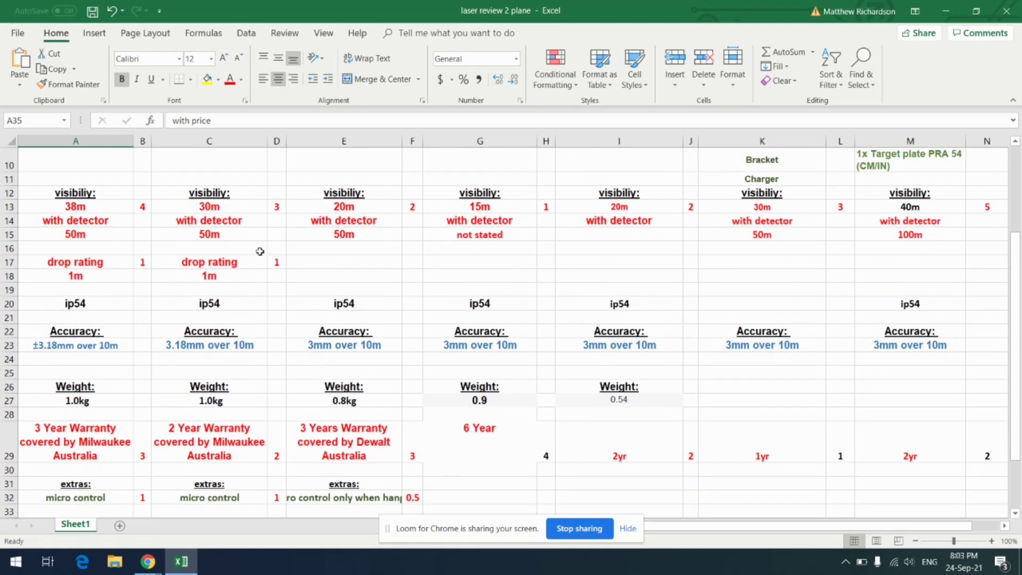
{"action": "scroll", "coordinate": [251, 295], "scroll_direction": "up", "scroll_amount": 1}
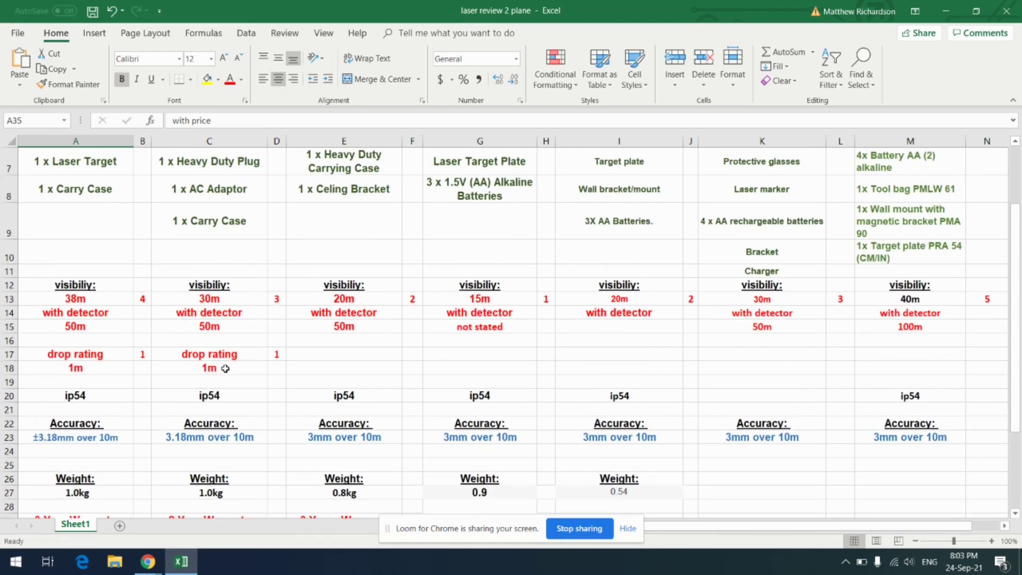
{"action": "scroll", "coordinate": [235, 367], "scroll_direction": "up", "scroll_amount": 2}
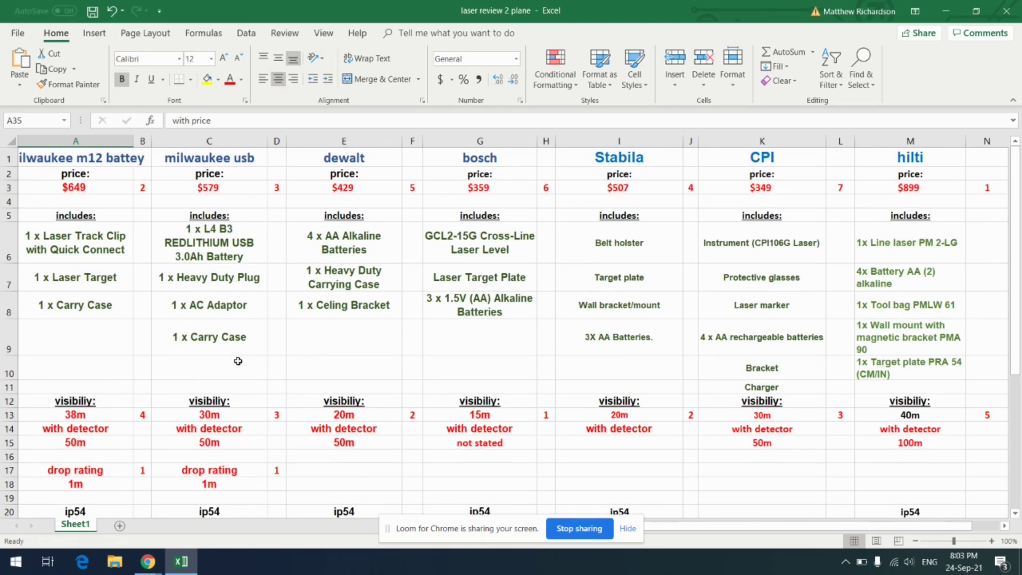
{"action": "scroll", "coordinate": [262, 363], "scroll_direction": "down", "scroll_amount": 6}
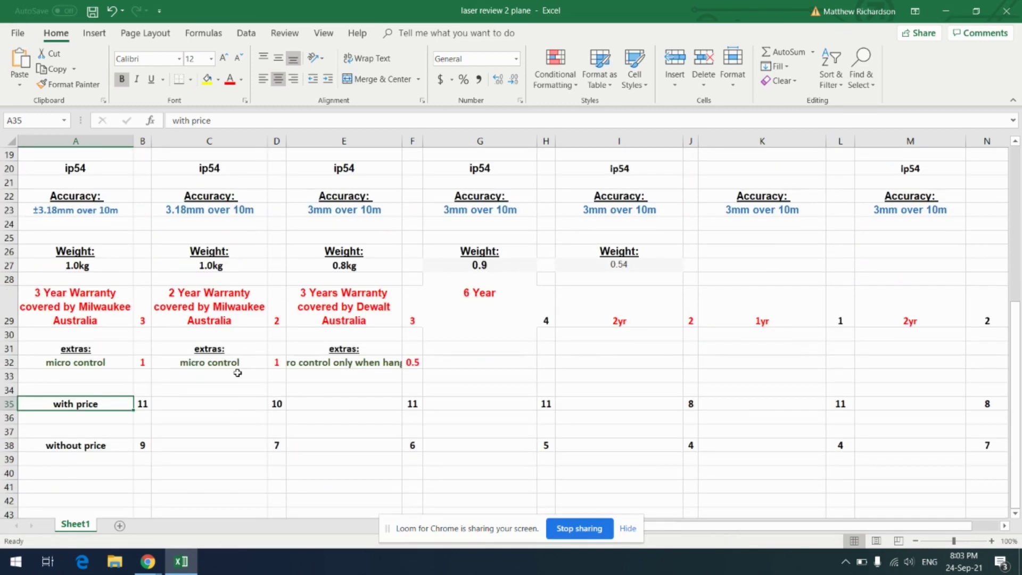
{"action": "left_click", "coordinate": [277, 324]}
{"action": "left_click", "coordinate": [234, 317]}
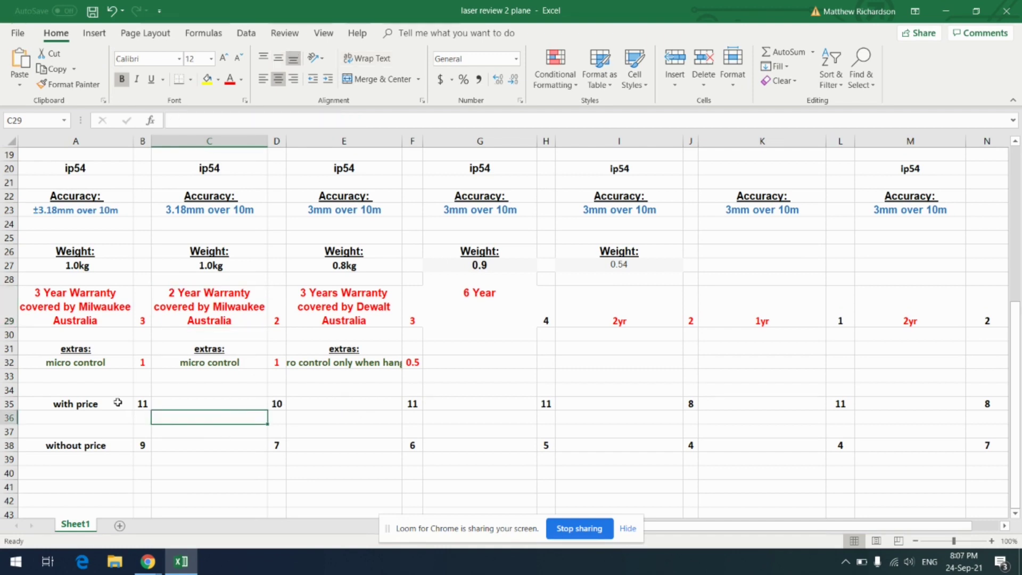
- Compare the without-price totals in row 38 for Stabila, CPI and bosch against the columns' names and specifications
{"action": "left_click_drag", "start_coordinate": [119, 391], "coordinate": [53, 426]}
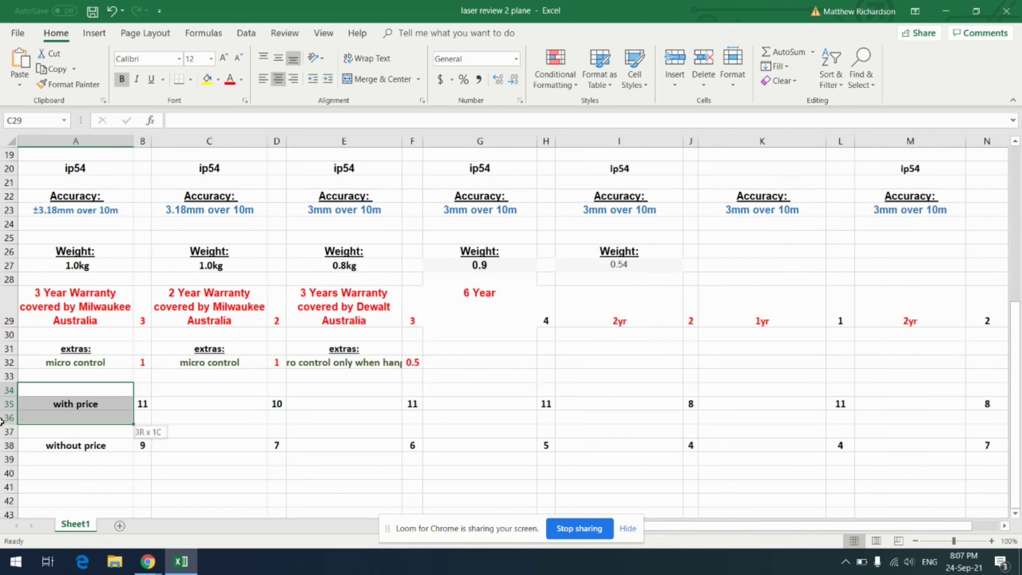
{"action": "left_click", "coordinate": [77, 446]}
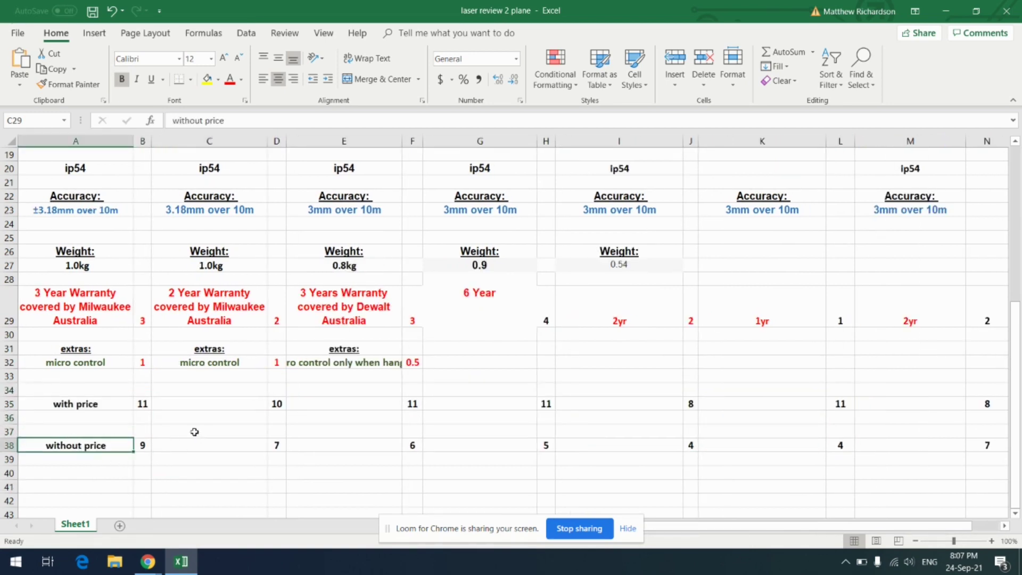
{"action": "left_click", "coordinate": [328, 490]}
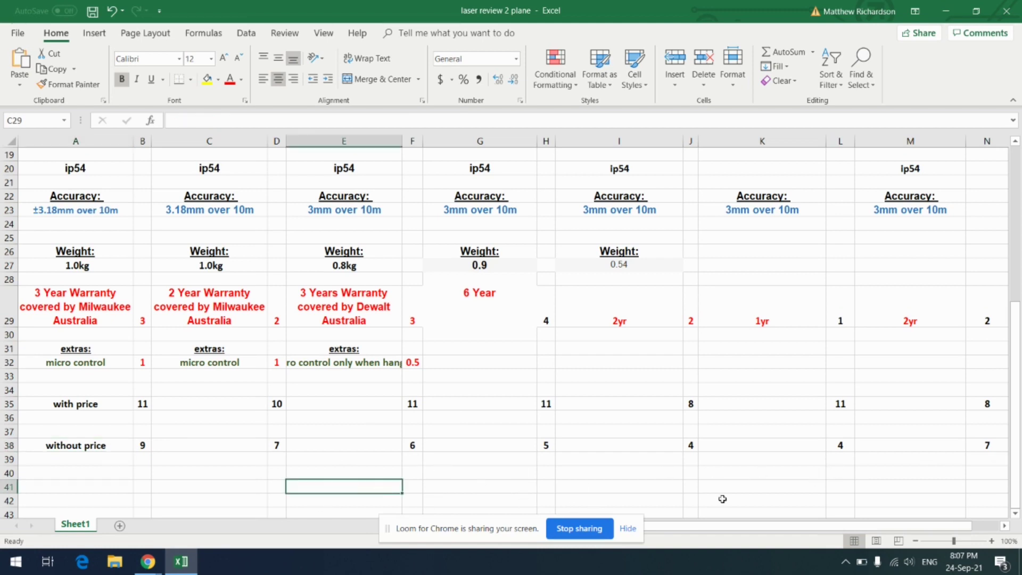
{"action": "left_click_drag", "start_coordinate": [842, 460], "coordinate": [680, 461]}
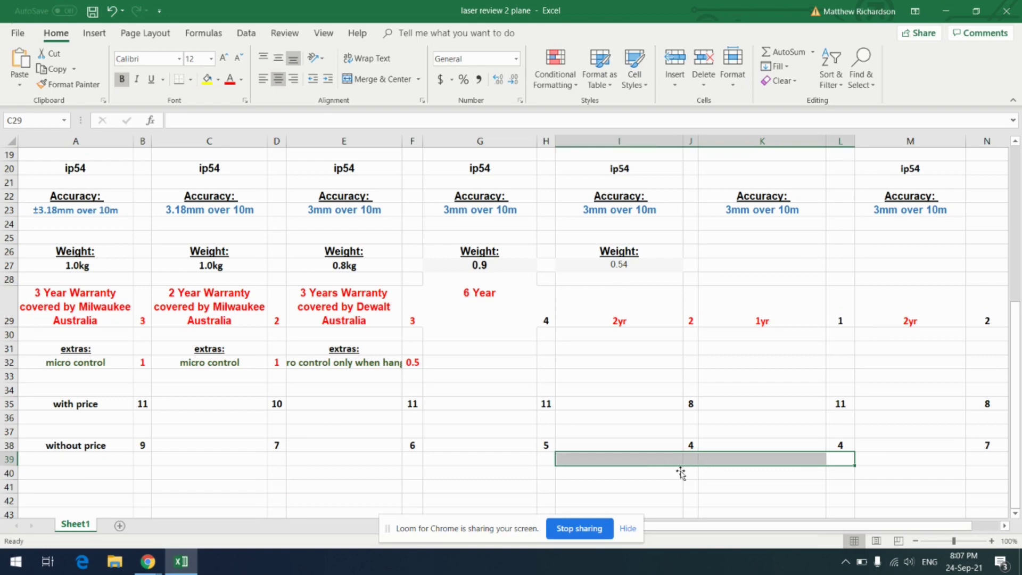
{"action": "scroll", "coordinate": [744, 490], "scroll_direction": "up", "scroll_amount": 6}
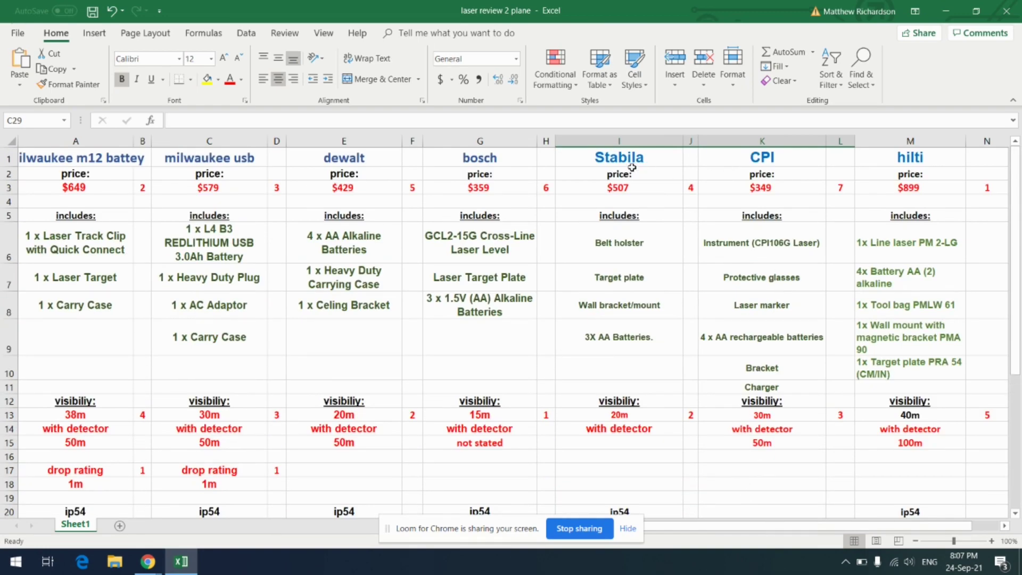
{"action": "scroll", "coordinate": [684, 308], "scroll_direction": "down", "scroll_amount": 7}
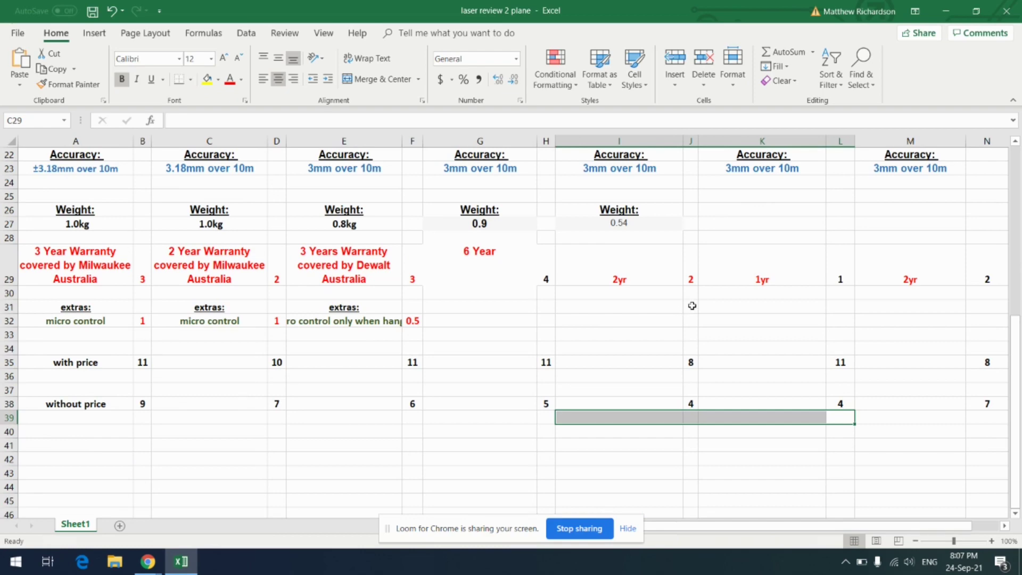
{"action": "scroll", "coordinate": [691, 306], "scroll_direction": "up", "scroll_amount": 7}
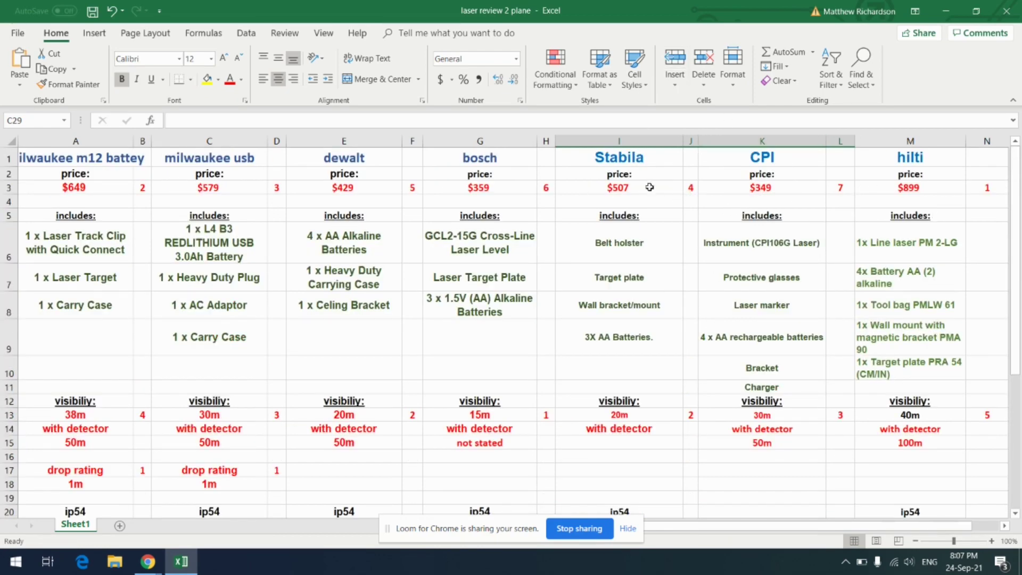
{"action": "scroll", "coordinate": [686, 335], "scroll_direction": "down", "scroll_amount": 6}
{"action": "left_click", "coordinate": [795, 503]}
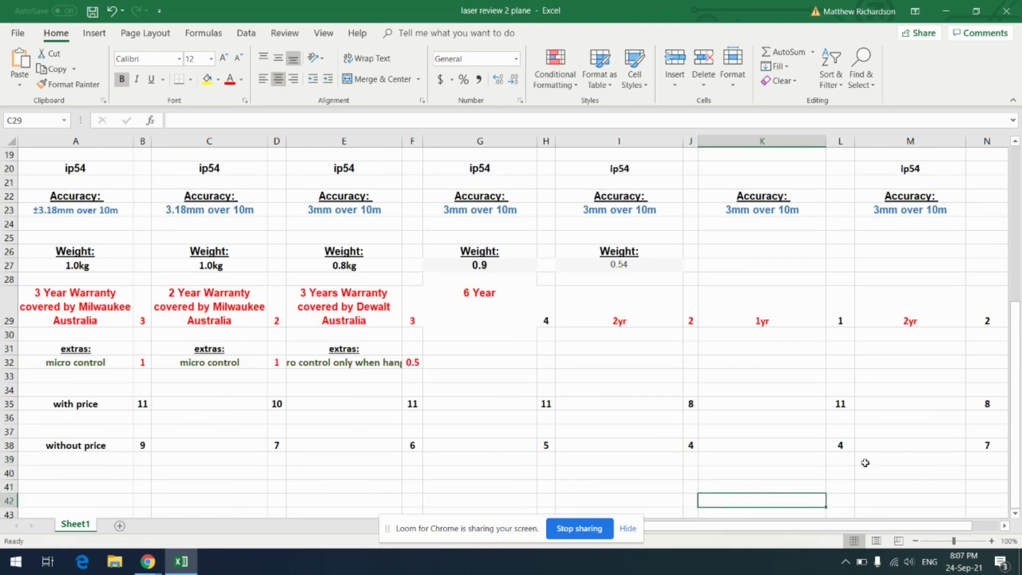
{"action": "scroll", "coordinate": [506, 461], "scroll_direction": "up", "scroll_amount": 6}
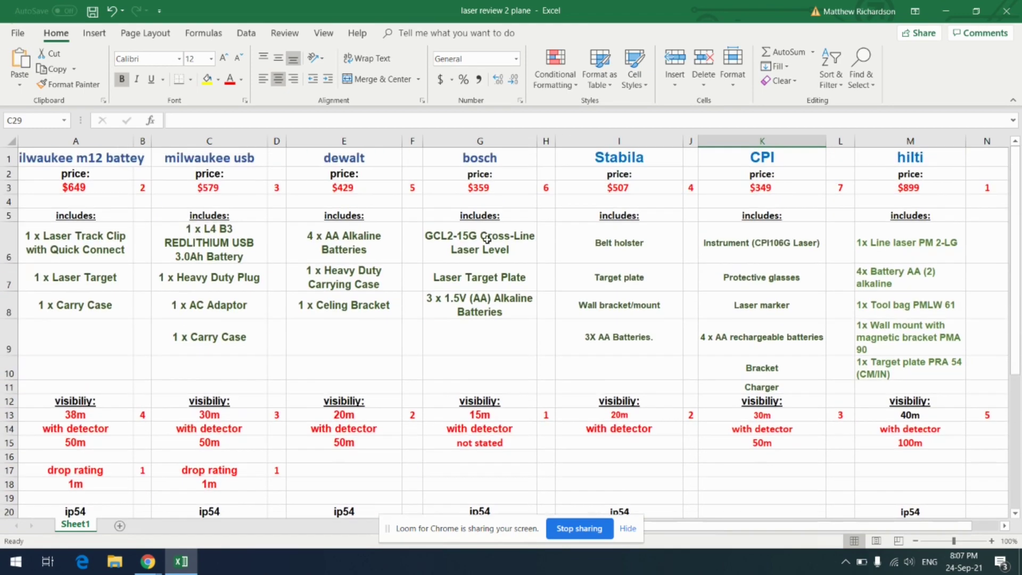
{"action": "scroll", "coordinate": [473, 425], "scroll_direction": "down", "scroll_amount": 7}
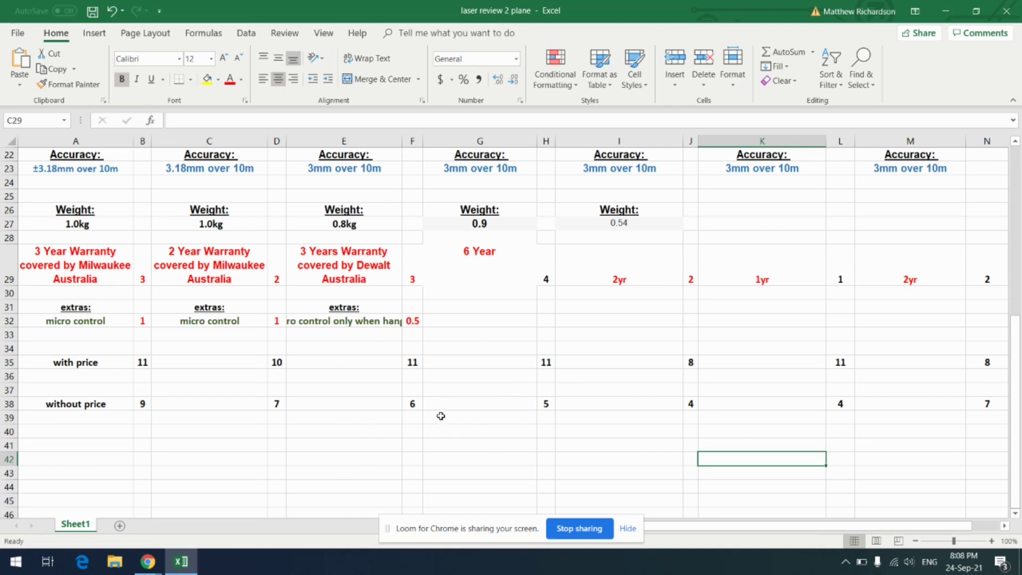
- Check dewalt's without-price total in F38 against its price in E3, and compare the milwaukee usb and hilti totals in row 38
{"action": "left_click", "coordinate": [417, 409]}
{"action": "scroll", "coordinate": [347, 450], "scroll_direction": "up", "scroll_amount": 7}
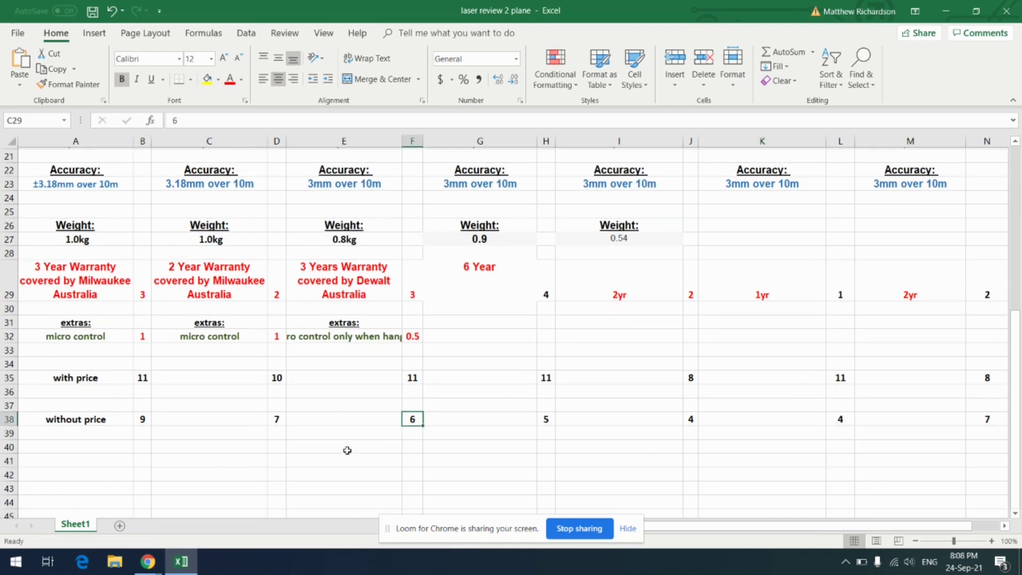
{"action": "left_click", "coordinate": [369, 191]}
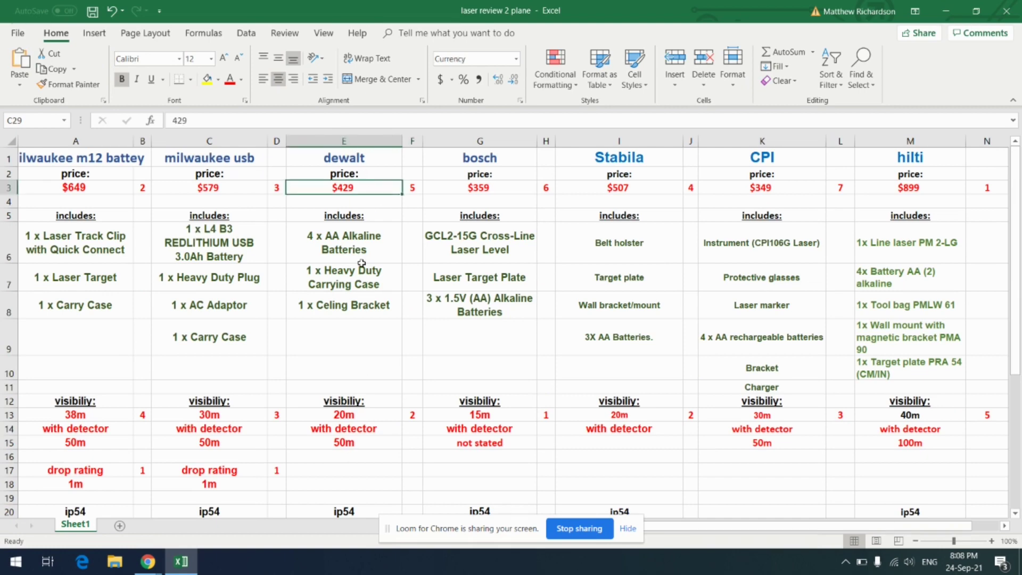
{"action": "scroll", "coordinate": [361, 286], "scroll_direction": "down", "scroll_amount": 6}
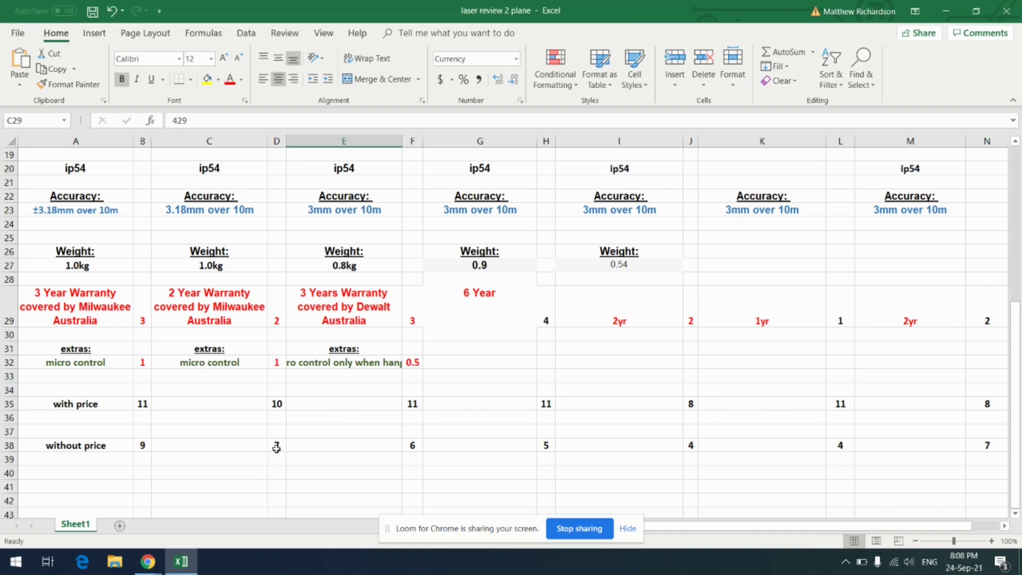
{"action": "left_click", "coordinate": [276, 447]}
{"action": "left_click", "coordinate": [978, 444]}
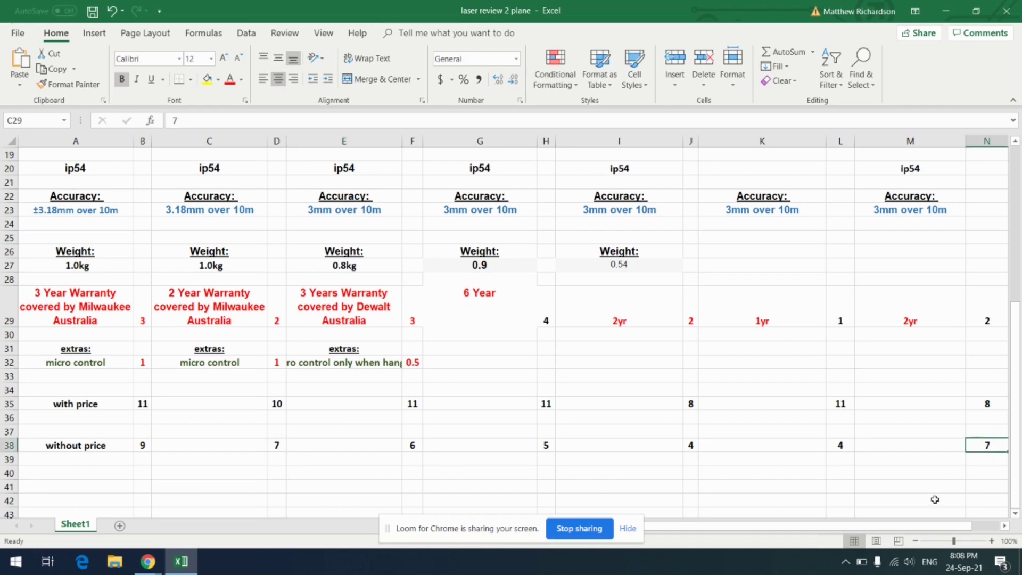
- Compare hilti's price in M3 with milwaukee usb's price in C3
{"action": "scroll", "coordinate": [959, 415], "scroll_direction": "up", "scroll_amount": 6}
{"action": "left_click", "coordinate": [914, 141]}
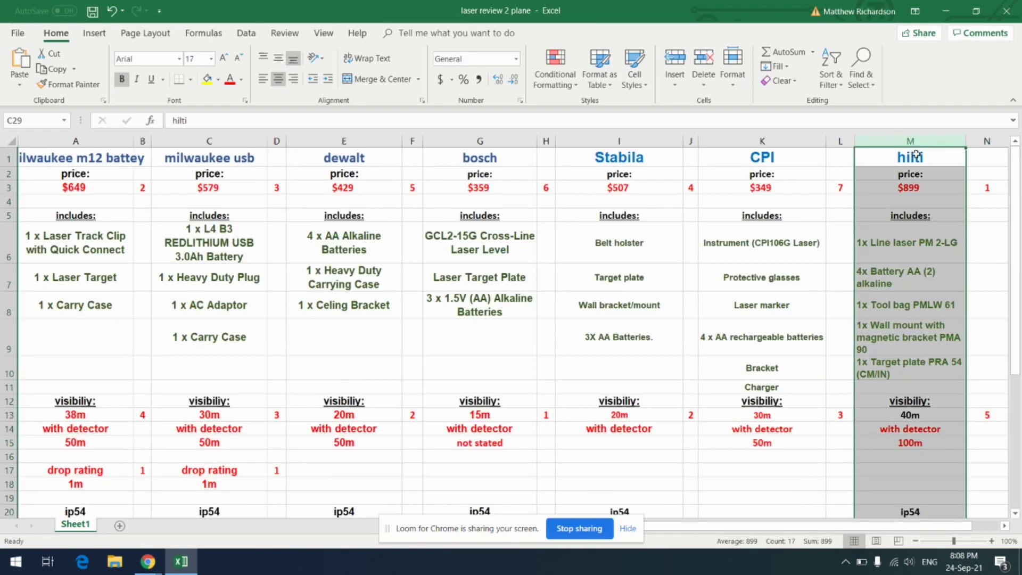
{"action": "left_click", "coordinate": [933, 192]}
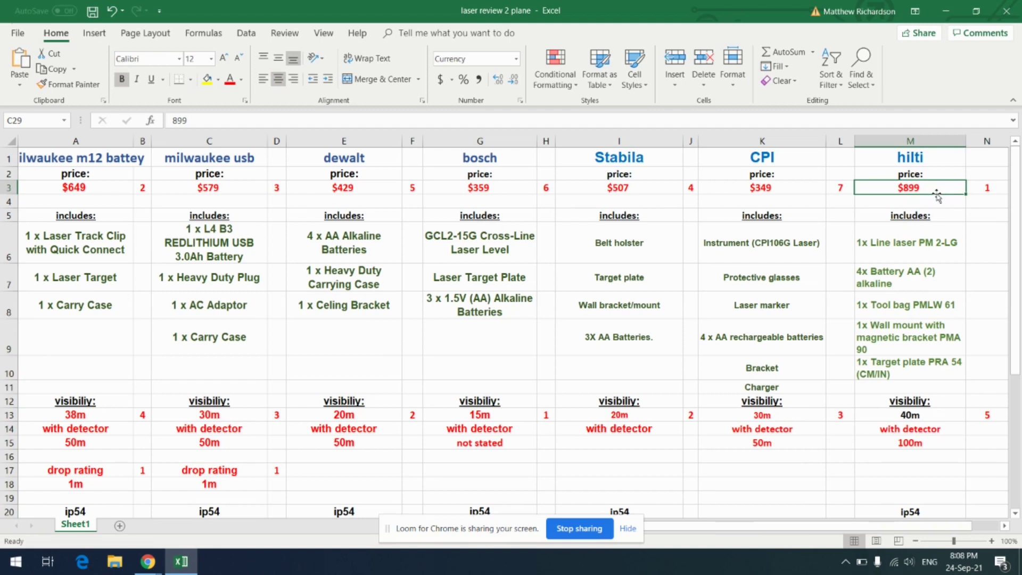
{"action": "left_click", "coordinate": [234, 190]}
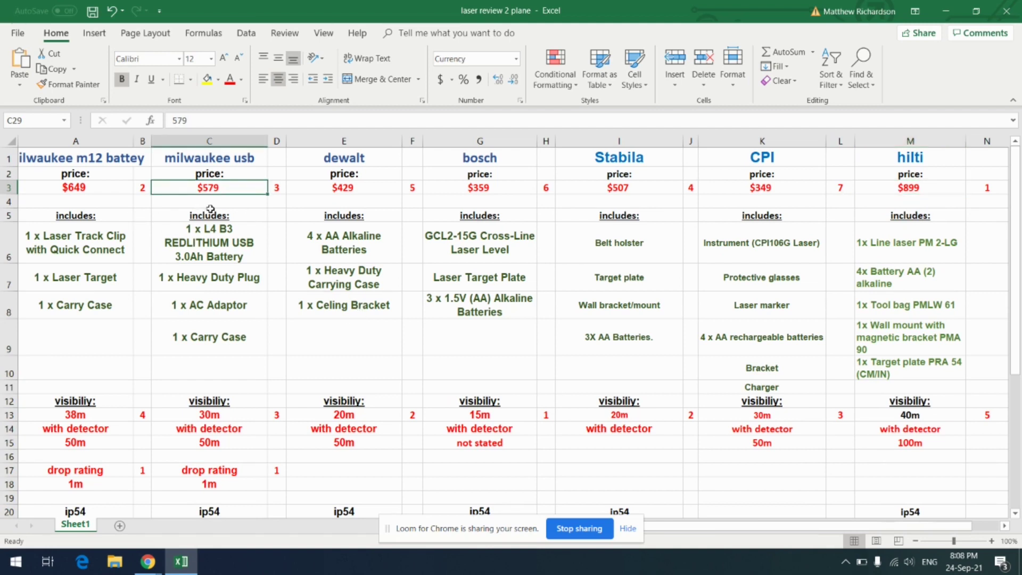
- Compare the without-price totals in row 38 for the milwaukee m12, hilti and milwaukee usb columns
{"action": "scroll", "coordinate": [152, 234], "scroll_direction": "down", "scroll_amount": 7}
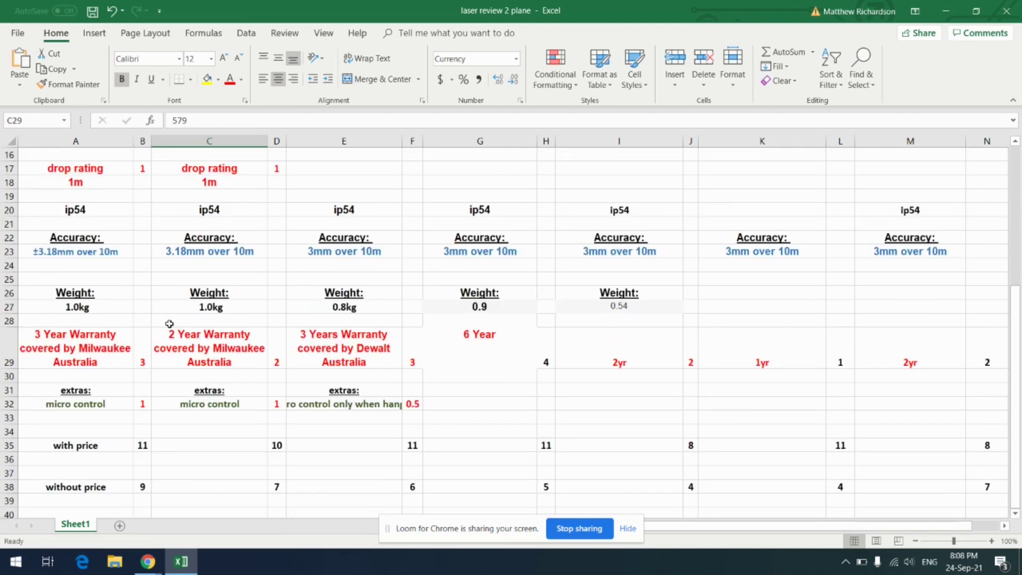
{"action": "left_click", "coordinate": [140, 403]}
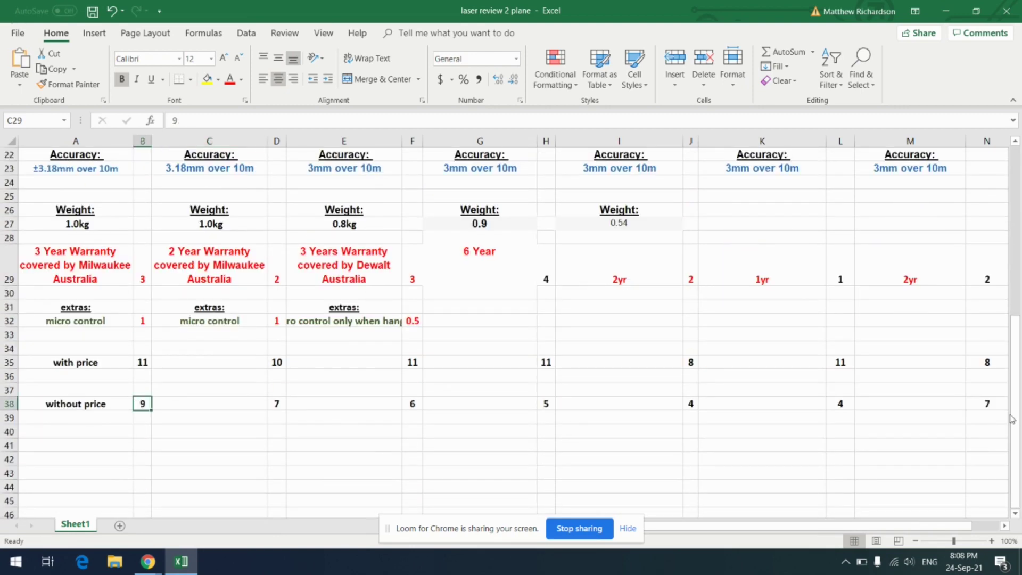
{"action": "left_click", "coordinate": [985, 403]}
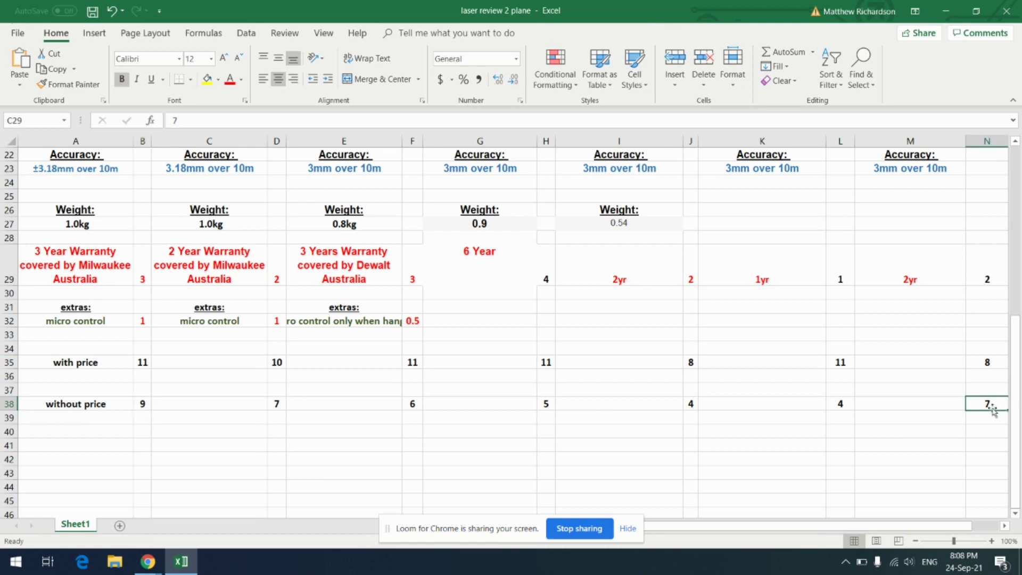
{"action": "left_click", "coordinate": [275, 416]}
{"action": "left_click", "coordinate": [142, 405]}
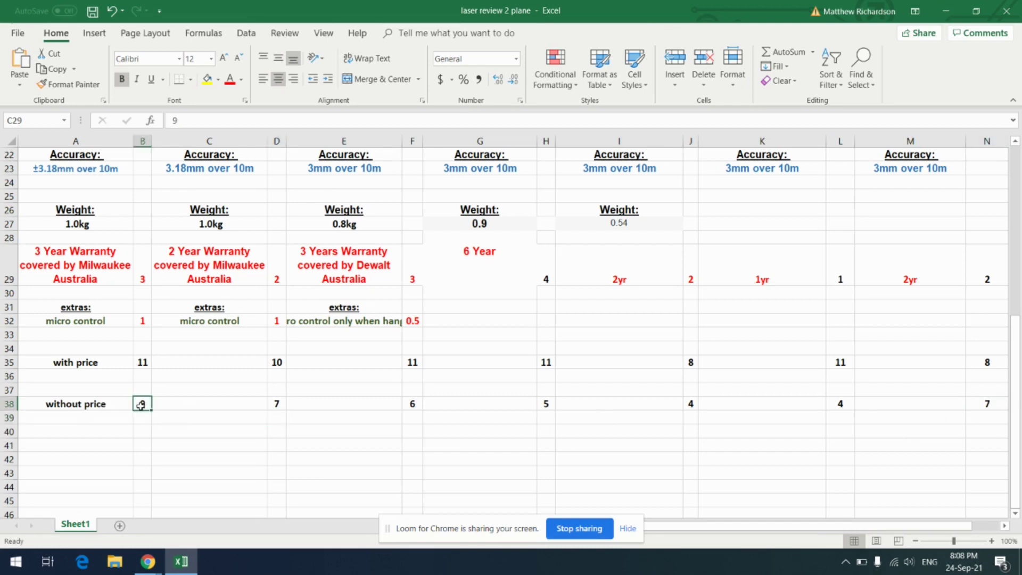
- Review the milwaukee m12 column from its name in A1 down to its with-price and without-price totals
{"action": "scroll", "coordinate": [138, 449], "scroll_direction": "up", "scroll_amount": 1}
{"action": "scroll", "coordinate": [138, 449], "scroll_direction": "up", "scroll_amount": 7}
{"action": "key", "text": "ctrl+Home"}
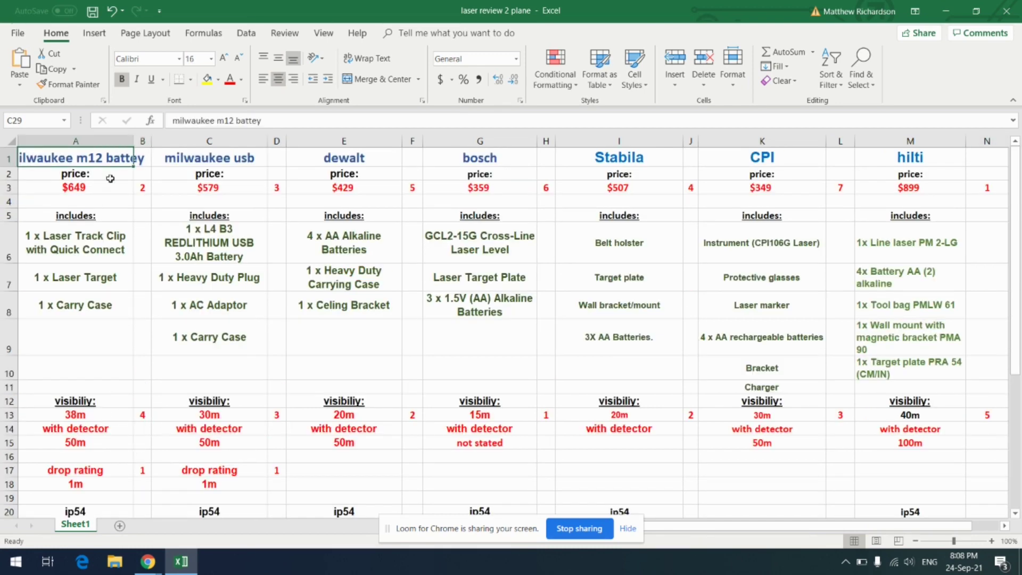
{"action": "left_click", "coordinate": [410, 372]}
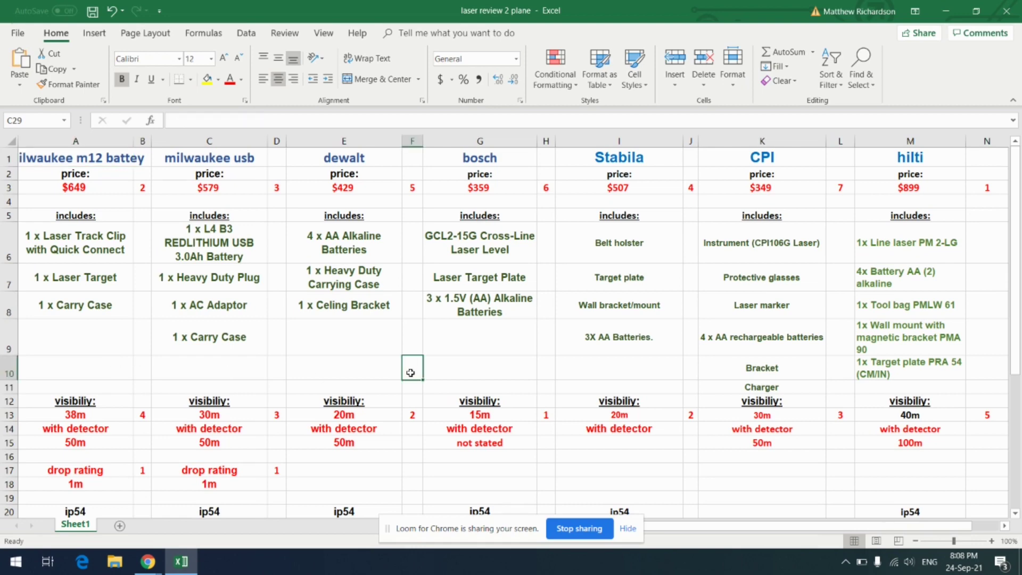
{"action": "scroll", "coordinate": [412, 372], "scroll_direction": "down", "scroll_amount": 7}
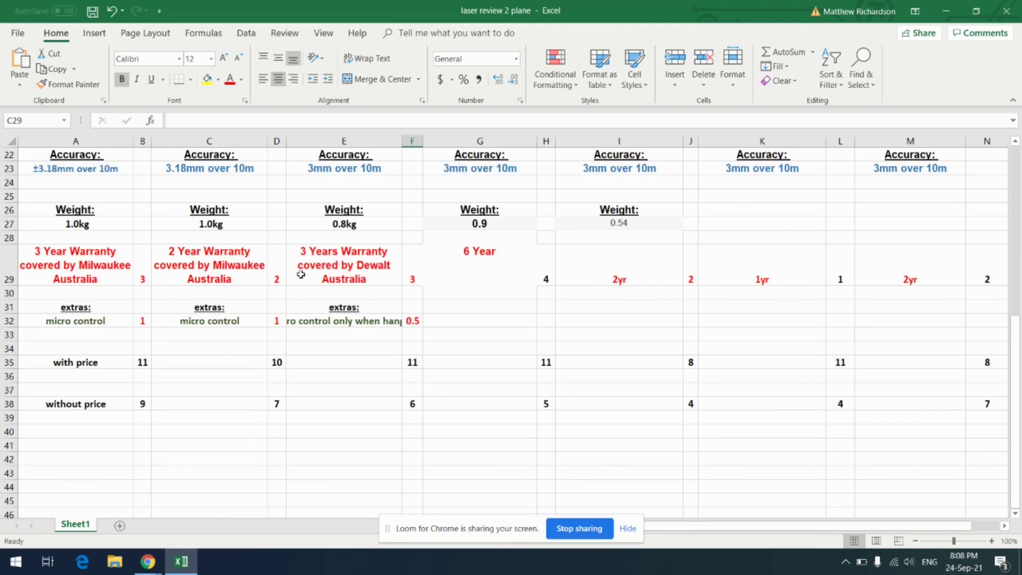
- Switch to the Milwaukee M12CPL-0C product page on Sydney Tools in Chrome and check the laser's price and model
{"action": "key", "text": "alt+Tab"}
{"action": "left_click", "coordinate": [281, 452]}
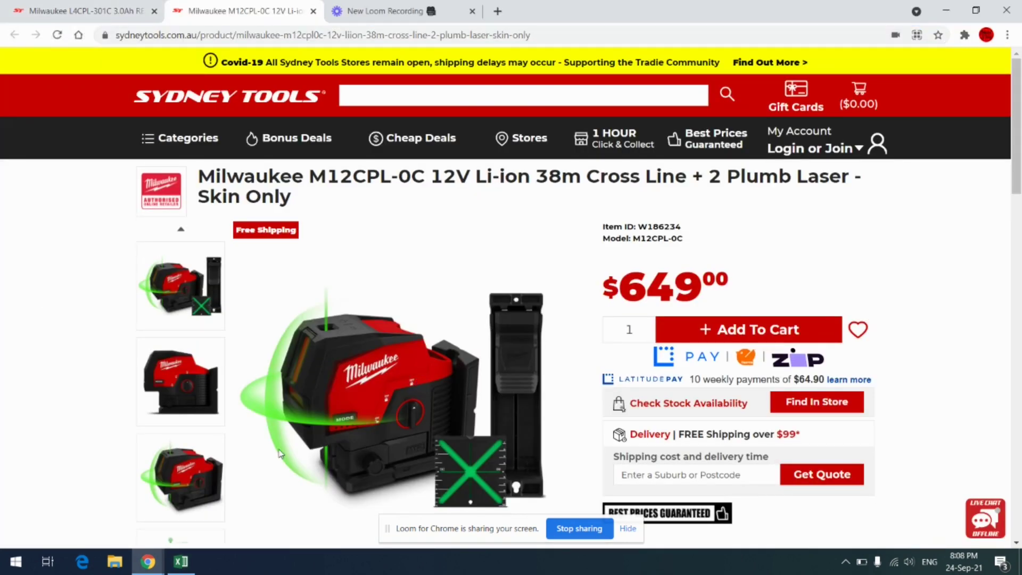
{"action": "left_click_drag", "start_coordinate": [593, 286], "coordinate": [527, 269]}
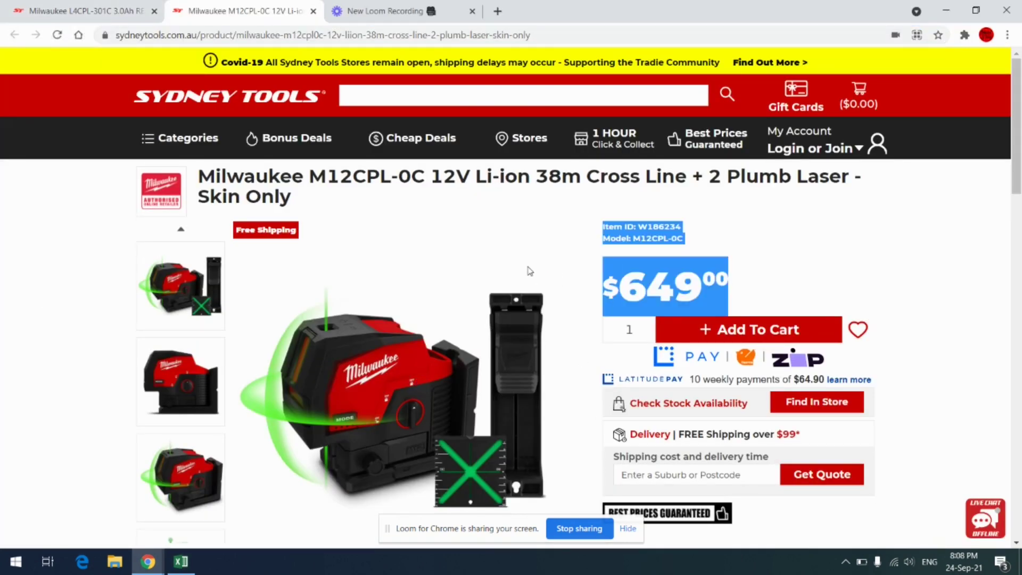
{"action": "left_click", "coordinate": [839, 294]}
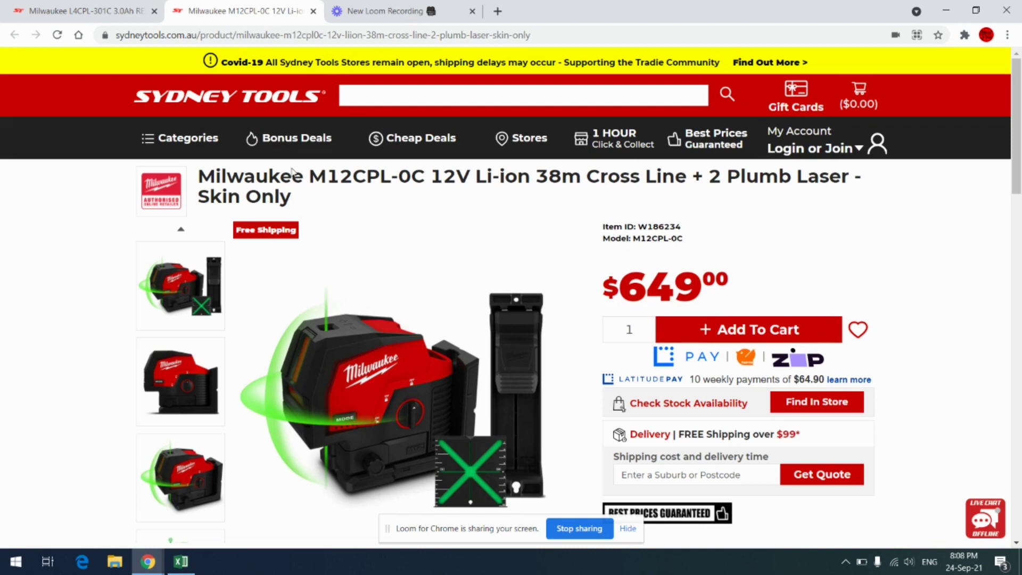
{"action": "triple_click", "coordinate": [831, 298]}
{"action": "left_click", "coordinate": [835, 296]}
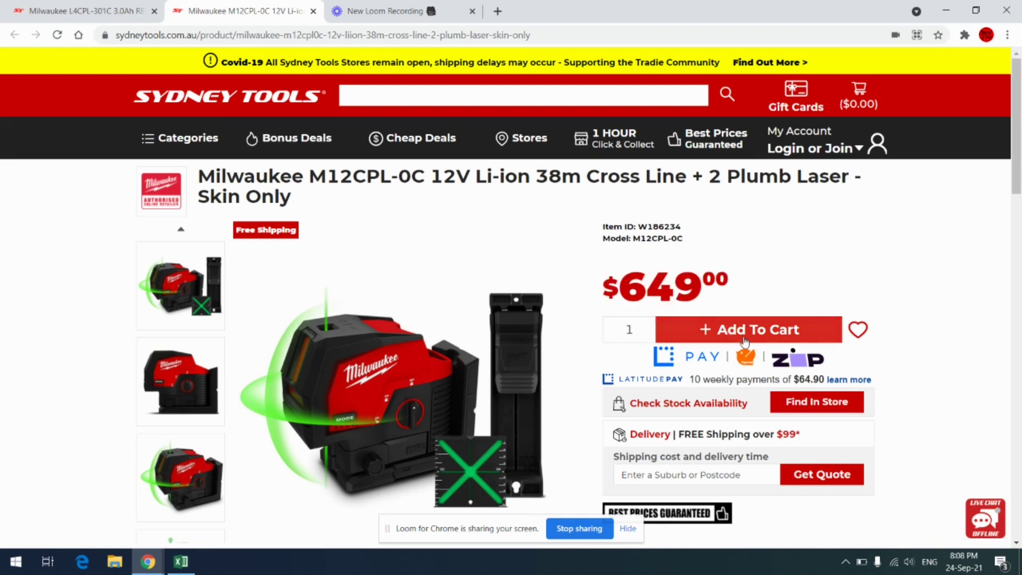
- Read the M12CPL-0C description's included items and highlight the battery runtime and visibility range in its features
{"action": "scroll", "coordinate": [547, 398], "scroll_direction": "down", "scroll_amount": 10}
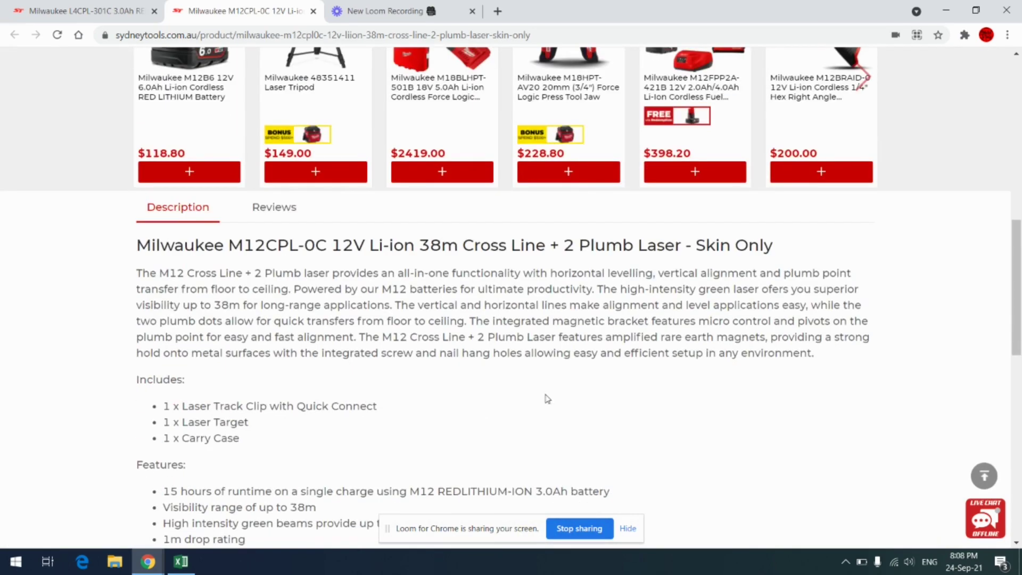
{"action": "scroll", "coordinate": [547, 398], "scroll_direction": "down", "scroll_amount": 2}
{"action": "scroll", "coordinate": [451, 355], "scroll_direction": "down", "scroll_amount": 2}
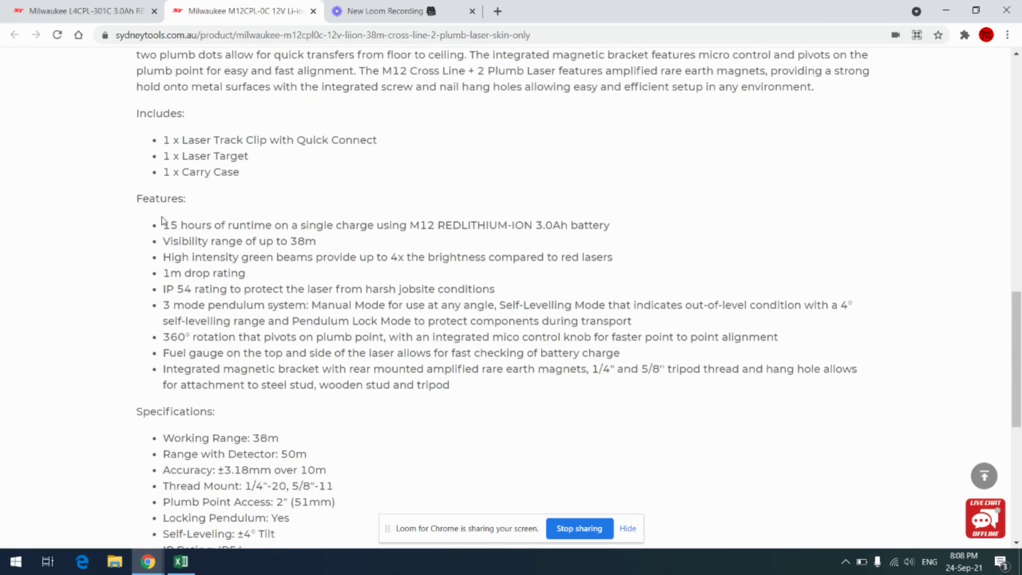
{"action": "left_click_drag", "start_coordinate": [163, 221], "coordinate": [220, 242]}
{"action": "left_click", "coordinate": [278, 275]}
{"action": "left_click_drag", "start_coordinate": [288, 242], "coordinate": [330, 250]}
- Highlight the drop rating, IP rating and 360° rotation lines in the M12CPL-0C features list
{"action": "scroll", "coordinate": [330, 250], "scroll_direction": "down", "scroll_amount": 1}
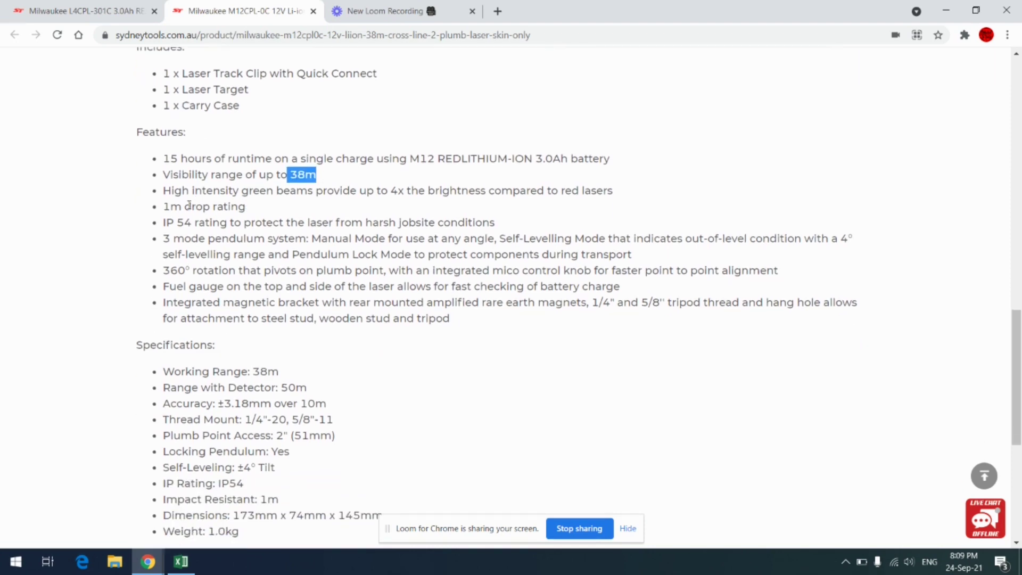
{"action": "left_click_drag", "start_coordinate": [163, 206], "coordinate": [241, 212]}
{"action": "left_click_drag", "start_coordinate": [163, 222], "coordinate": [290, 223]}
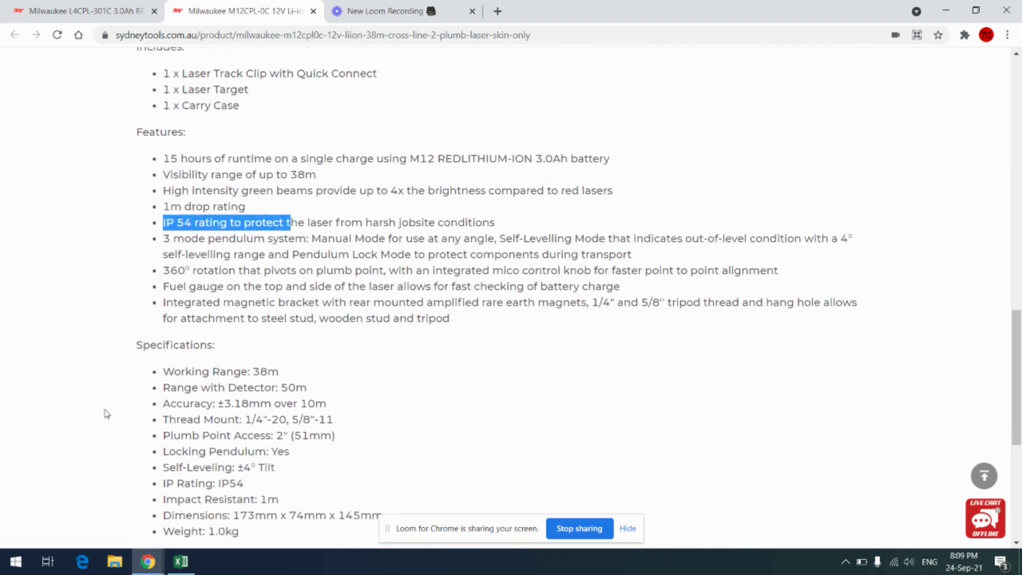
{"action": "scroll", "coordinate": [165, 299], "scroll_direction": "down", "scroll_amount": 2}
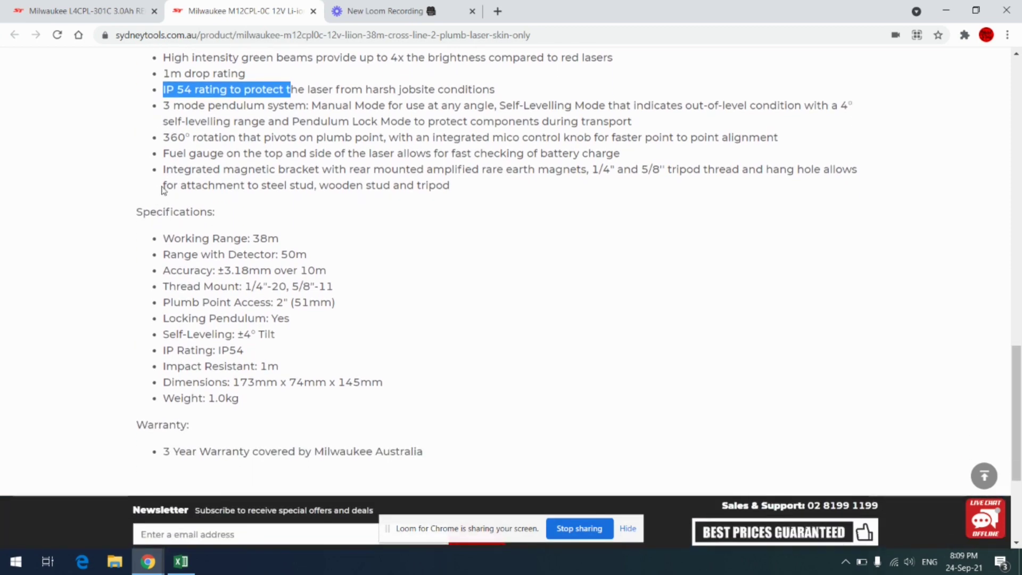
{"action": "left_click_drag", "start_coordinate": [163, 137], "coordinate": [306, 149]}
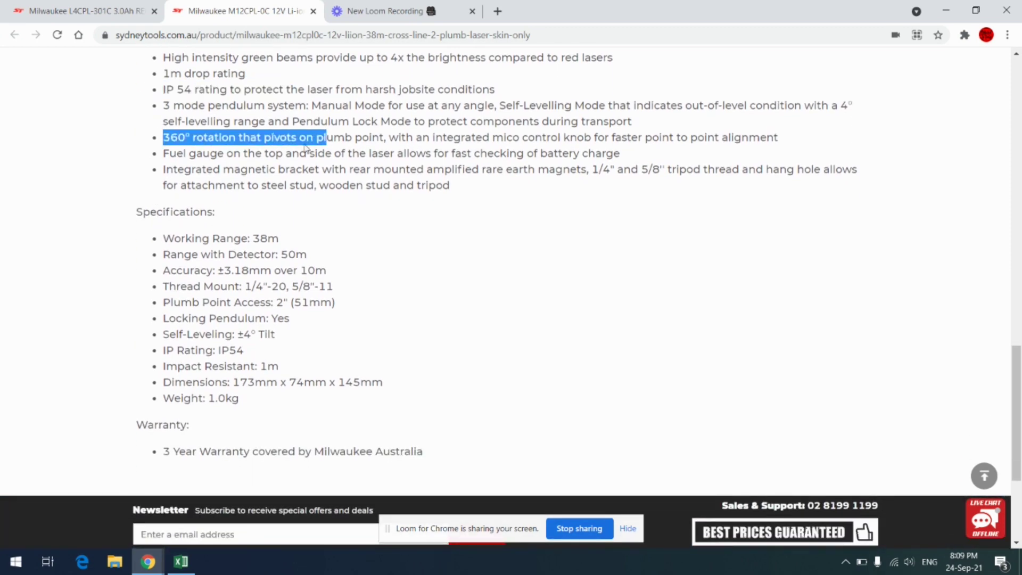
{"action": "left_click", "coordinate": [339, 244]}
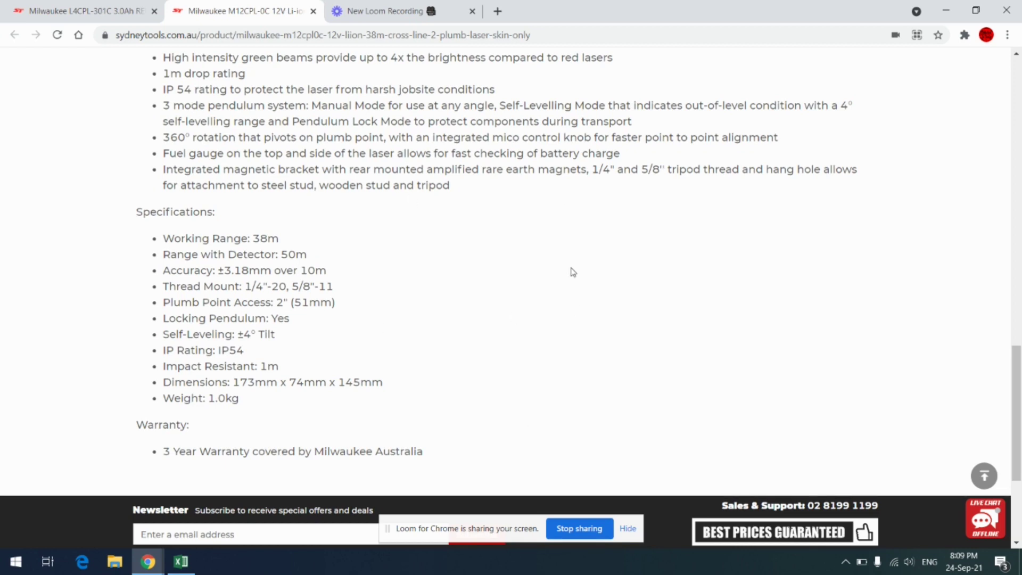
- Check the M12CPL-0C's weight and highlight its warranty terms, then return to the product's title and price
{"action": "scroll", "coordinate": [258, 376], "scroll_direction": "down", "scroll_amount": 1}
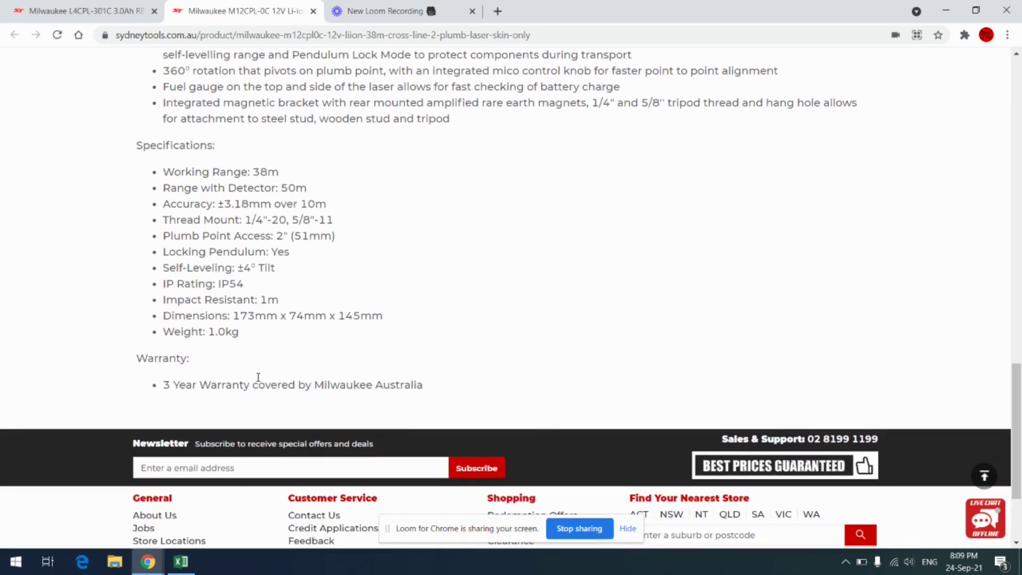
{"action": "triple_click", "coordinate": [273, 334]}
{"action": "left_click_drag", "start_coordinate": [277, 394], "coordinate": [146, 390]}
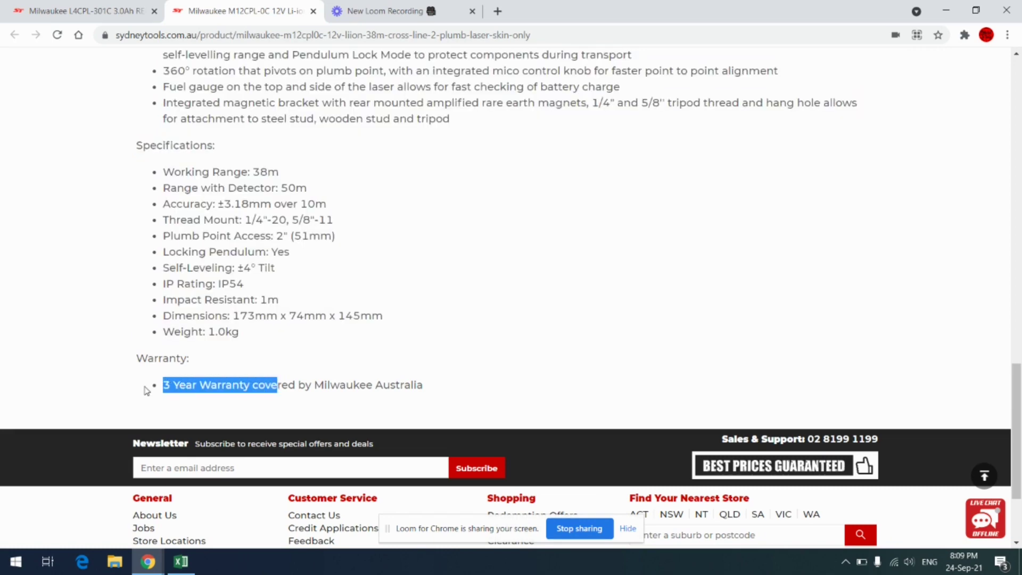
{"action": "left_click", "coordinate": [397, 365]}
{"action": "scroll", "coordinate": [368, 318], "scroll_direction": "up", "scroll_amount": 20}
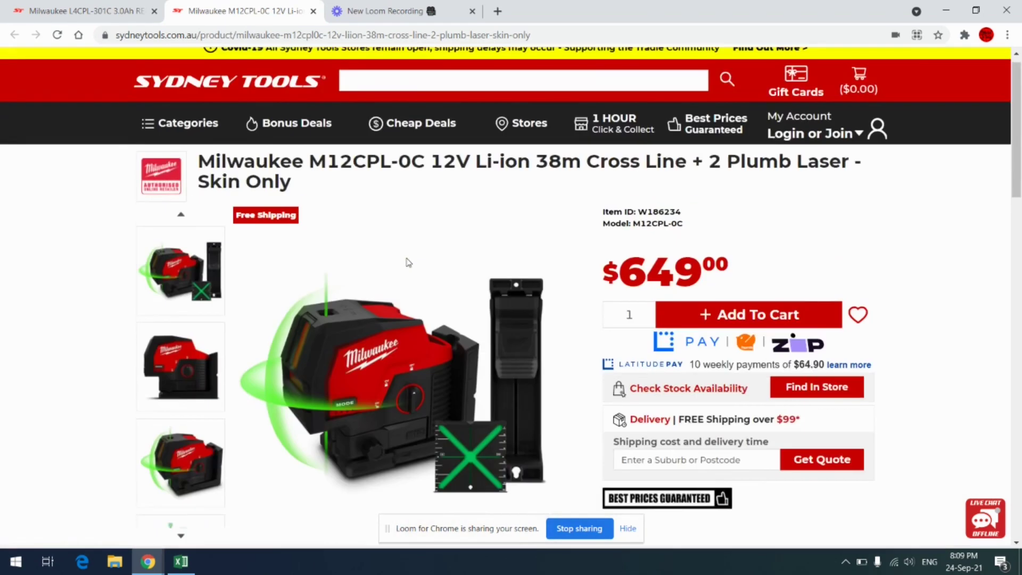
{"action": "key", "text": "alt+Tab"}
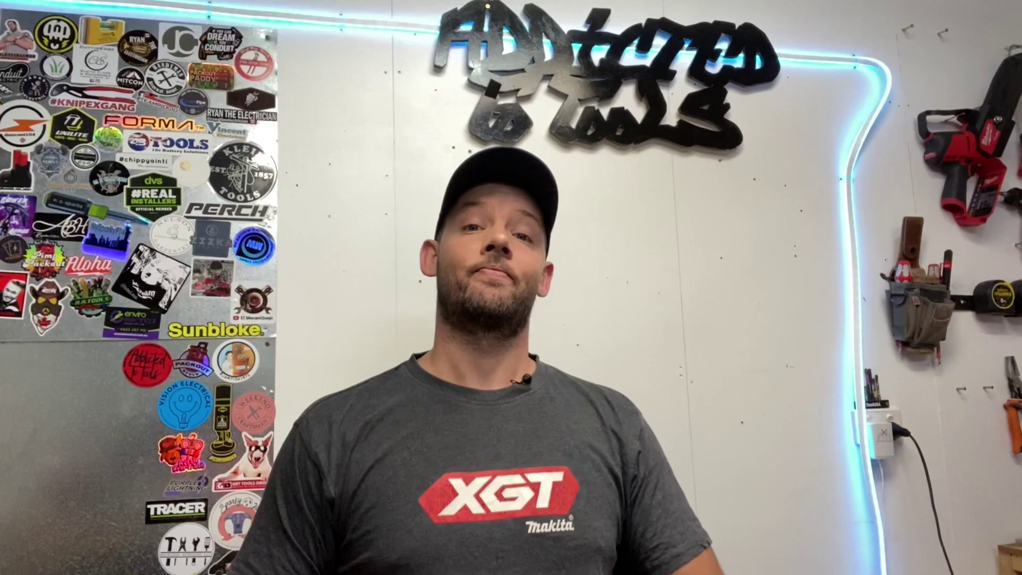